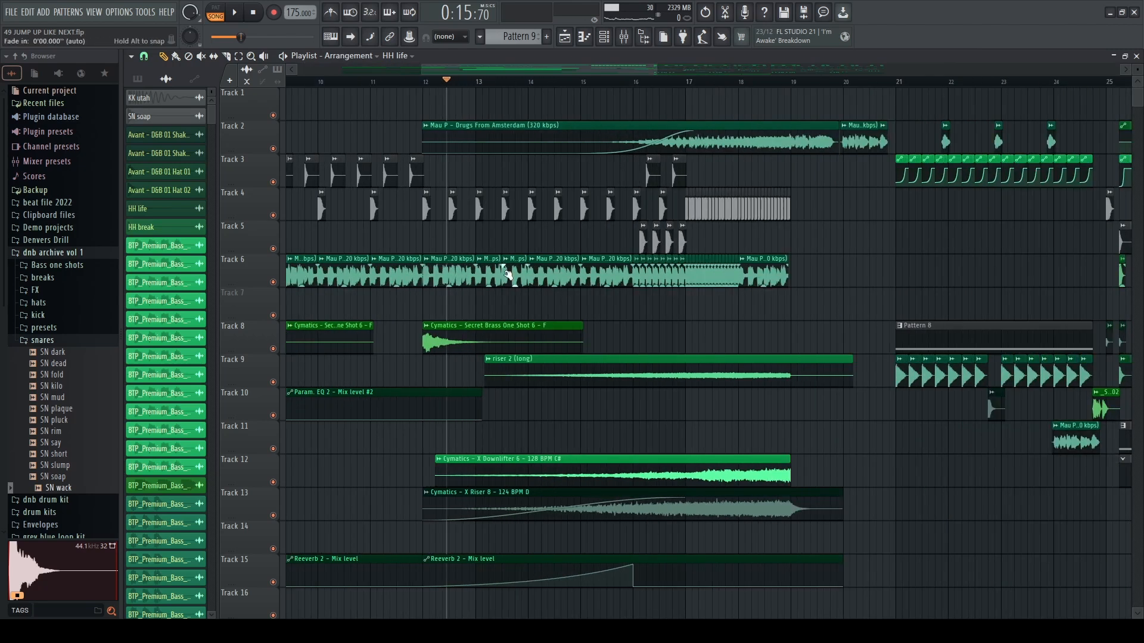
# Step: Play a short stretch of the arrangement from bar 12 and stop playback
pyautogui.press('space')
pyautogui.scroll(-2, 548, 120)
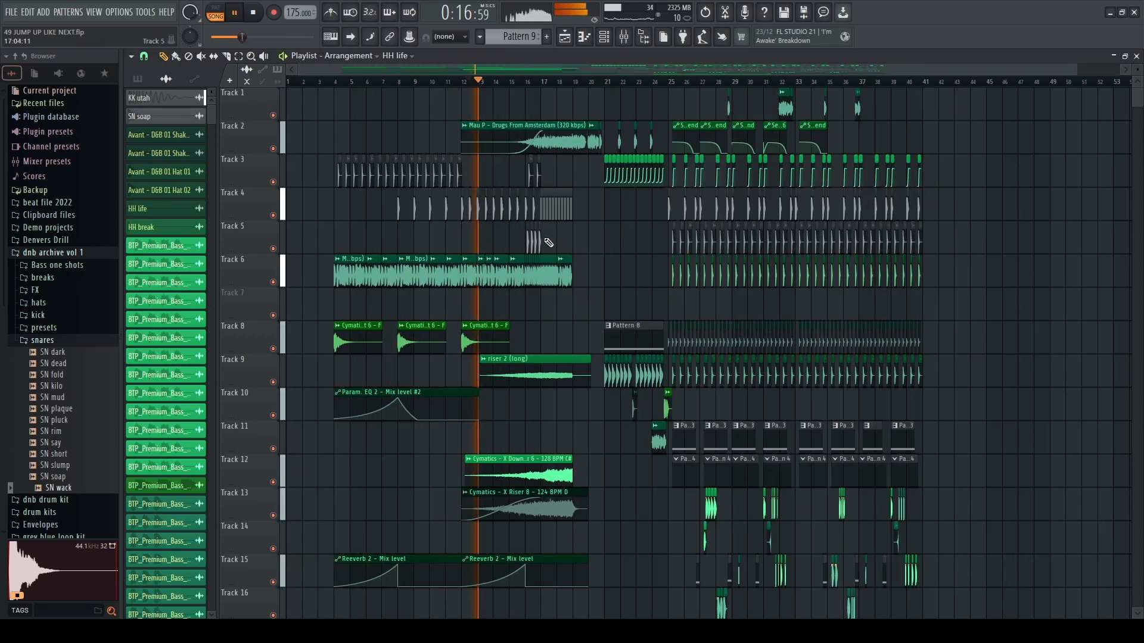
pyautogui.press('space')
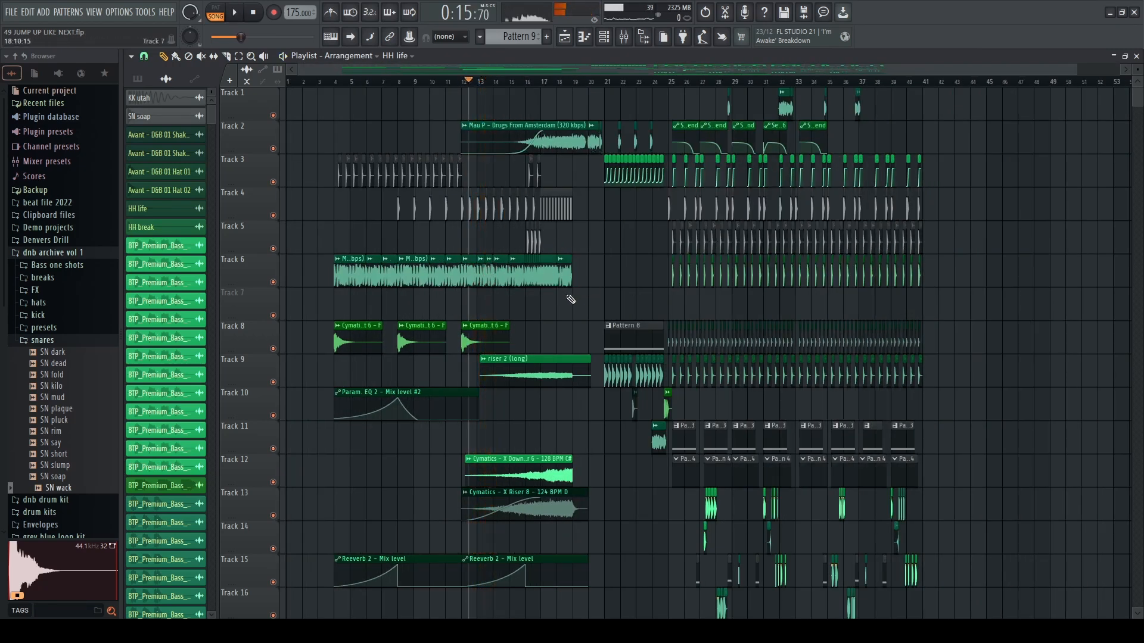
# Step: Solo Track 6 and play its vocal sample clips from bar 12
pyautogui.keyDown('ctrl'); pyautogui.click(273, 282); pyautogui.keyUp('ctrl')
pyautogui.press('space')
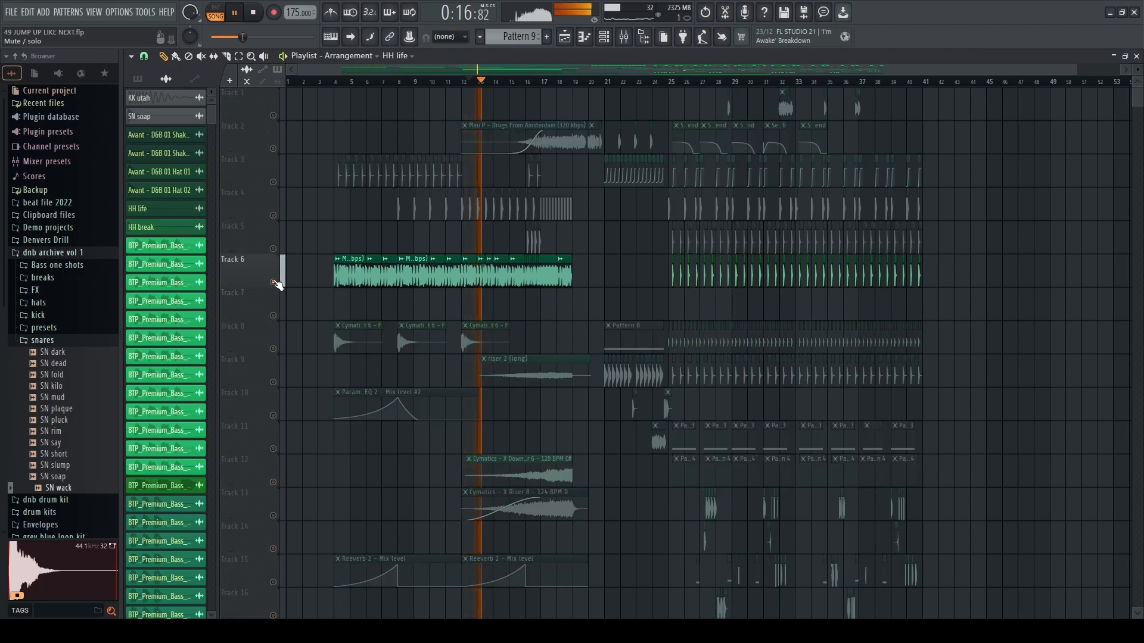
pyautogui.press('space')
# Step: Solo Track 2 and play the Mau P sample with its rise into the build-up
pyautogui.keyDown('ctrl'); pyautogui.click(274, 149); pyautogui.keyUp('ctrl')
pyautogui.press('space')
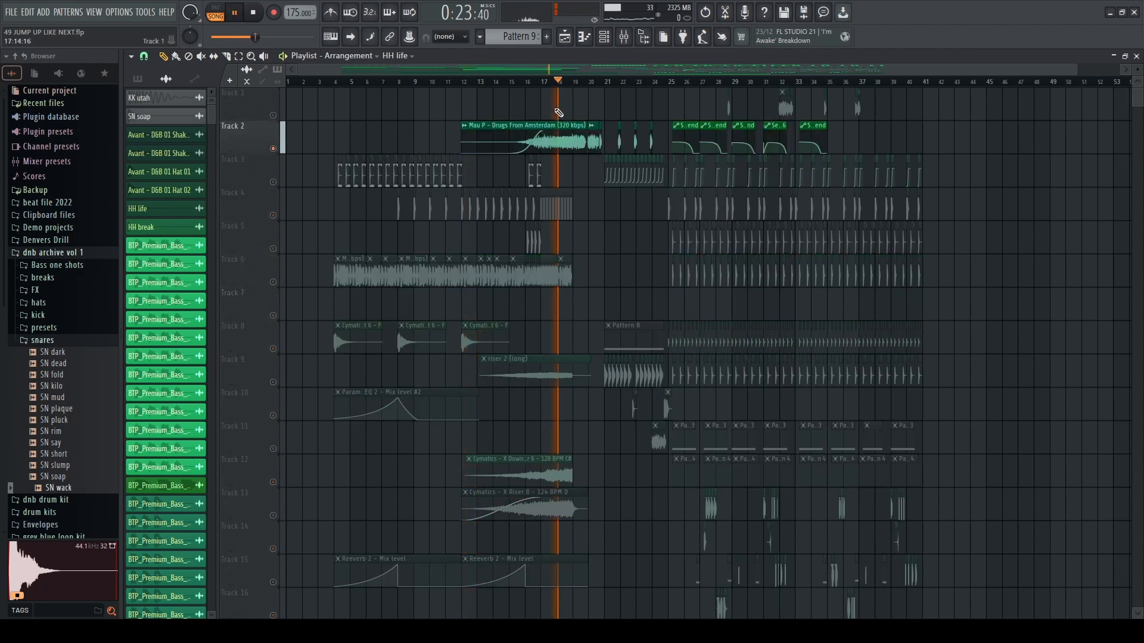
pyautogui.scroll(3, 559, 87)
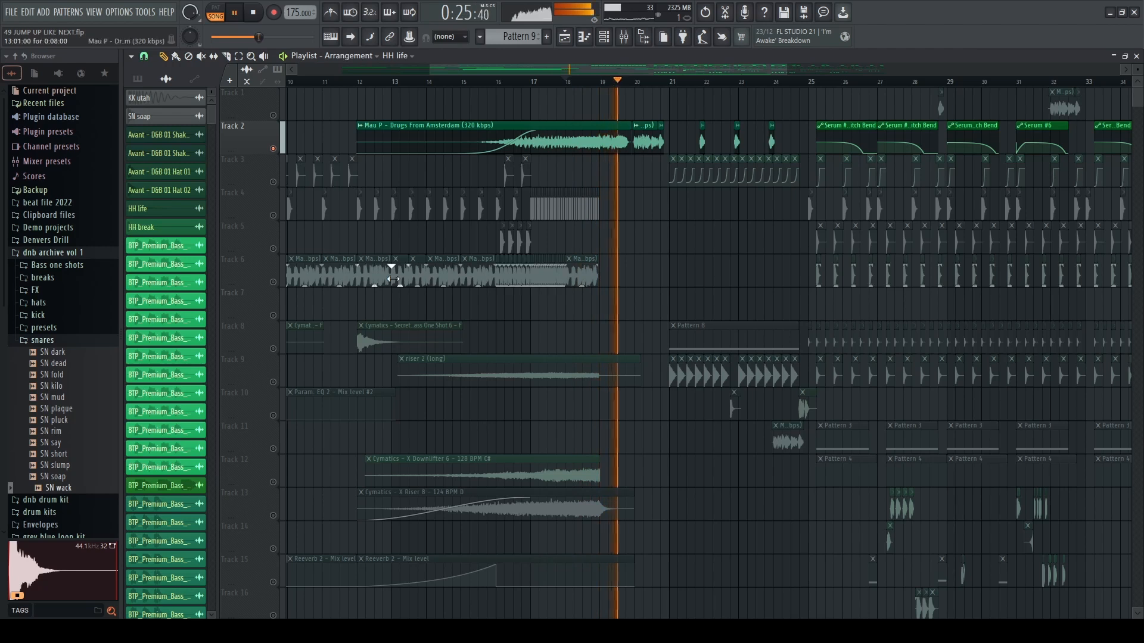
pyautogui.press('space')
# Step: Restore all playlist tracks from solo and play the arrangement from bar 4
pyautogui.keyDown('ctrl'); pyautogui.click(273, 215); pyautogui.keyUp('ctrl')
pyautogui.keyDown('ctrl'); pyautogui.click(273, 215); pyautogui.keyUp('ctrl')
pyautogui.scroll(-3, 522, 149)
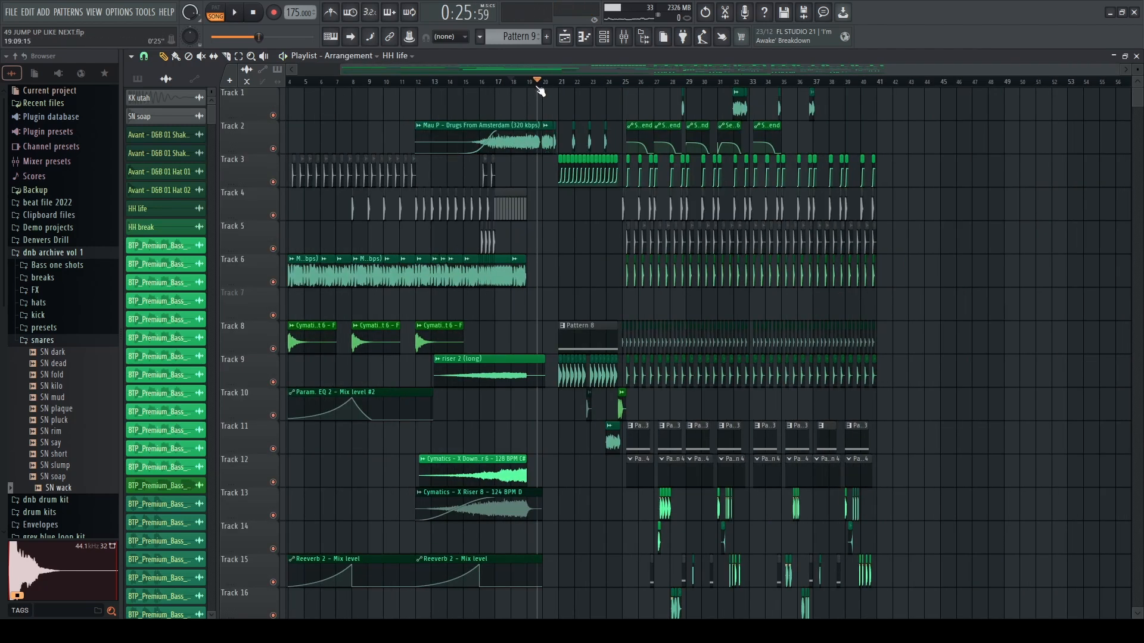
pyautogui.moveTo(538, 87); pyautogui.dragTo(336, 148)
pyautogui.press('space')
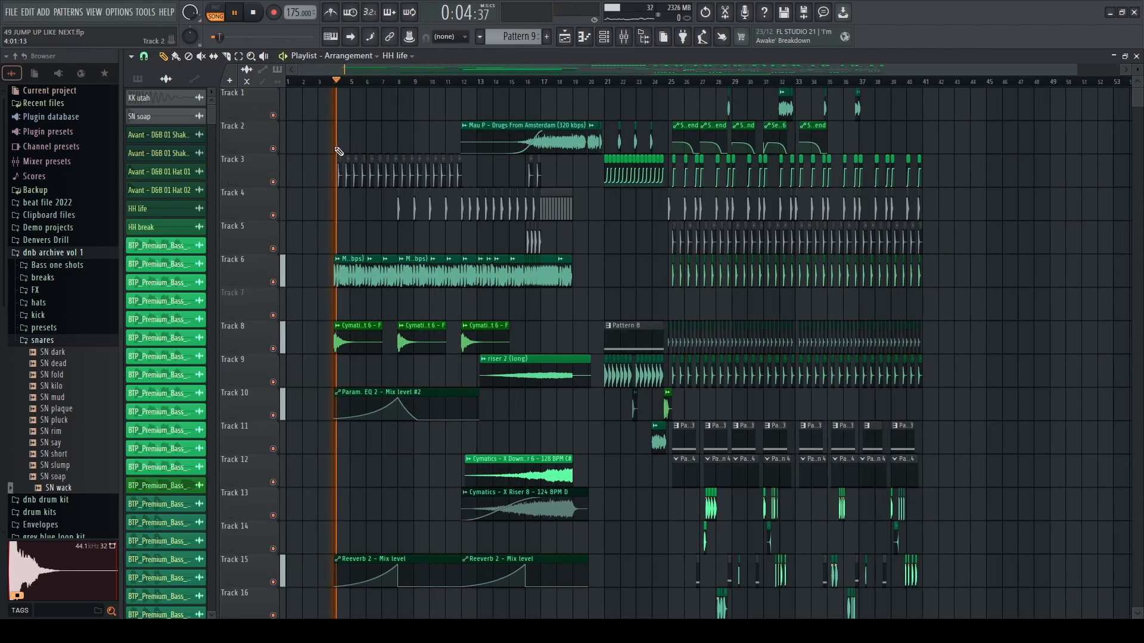
# Step: Play the arrangement from bar 12 through the build-up and into the drop, and stop playback
pyautogui.click(460, 83)
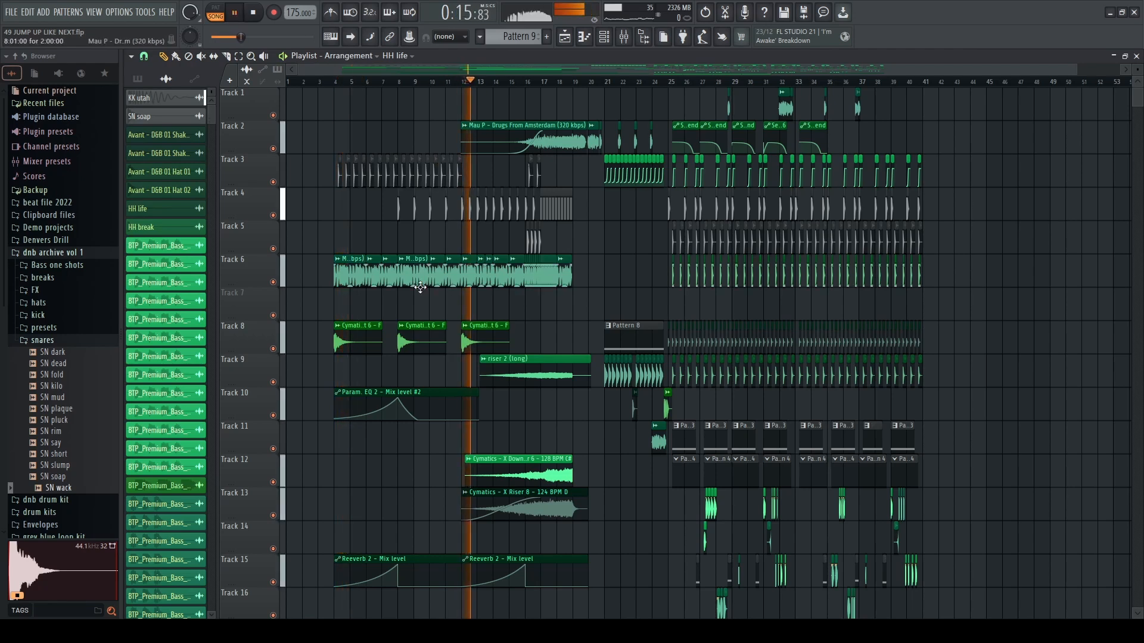
pyautogui.scroll(3, 498, 342)
pyautogui.scroll(-3, 483, 311)
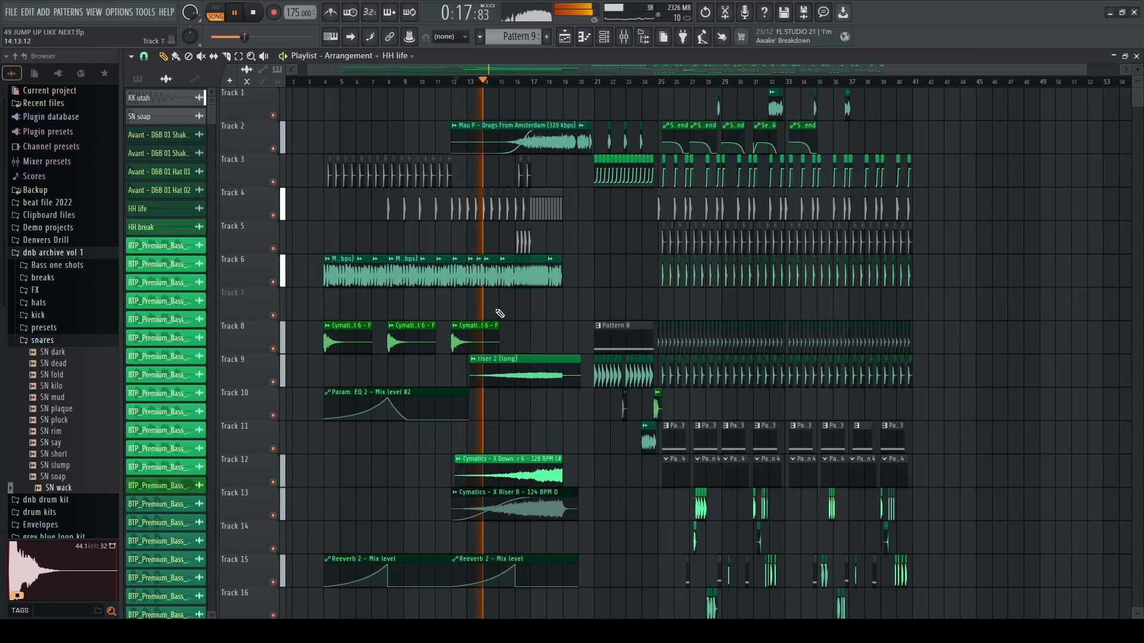
pyautogui.scroll(-1, 500, 313)
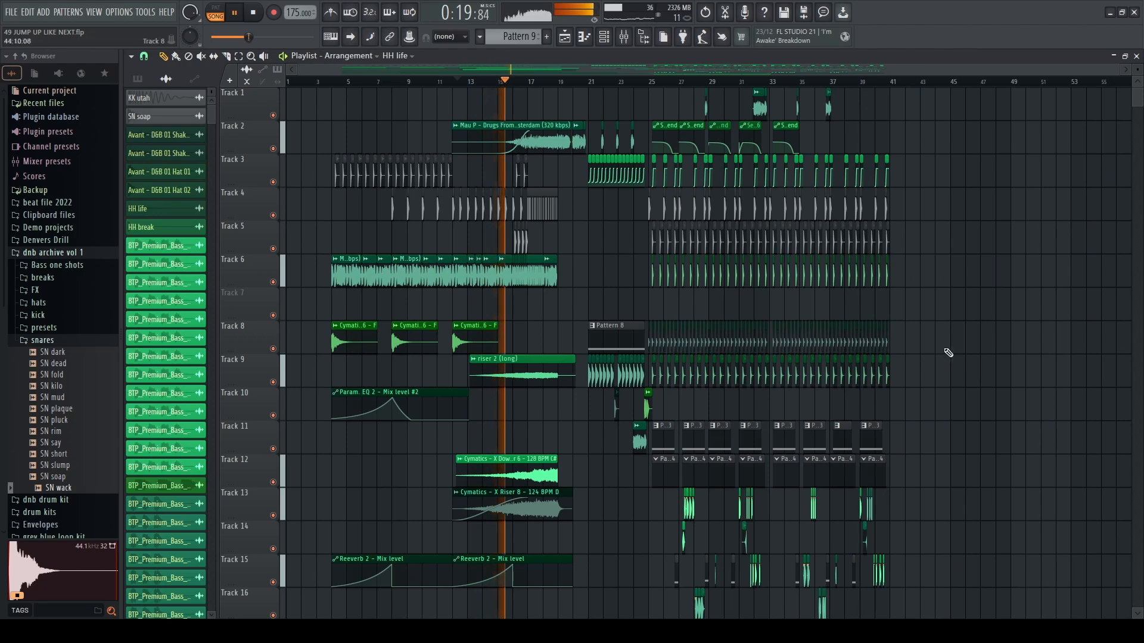
pyautogui.scroll(-1, 983, 339)
pyautogui.scroll(1, 1021, 327)
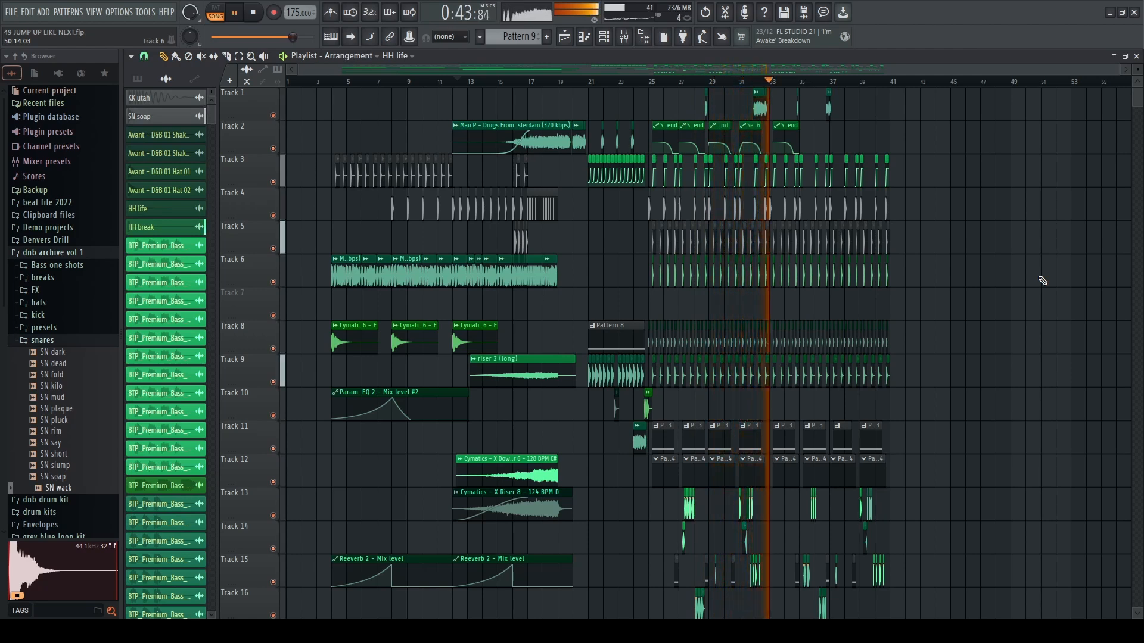
pyautogui.press('space')
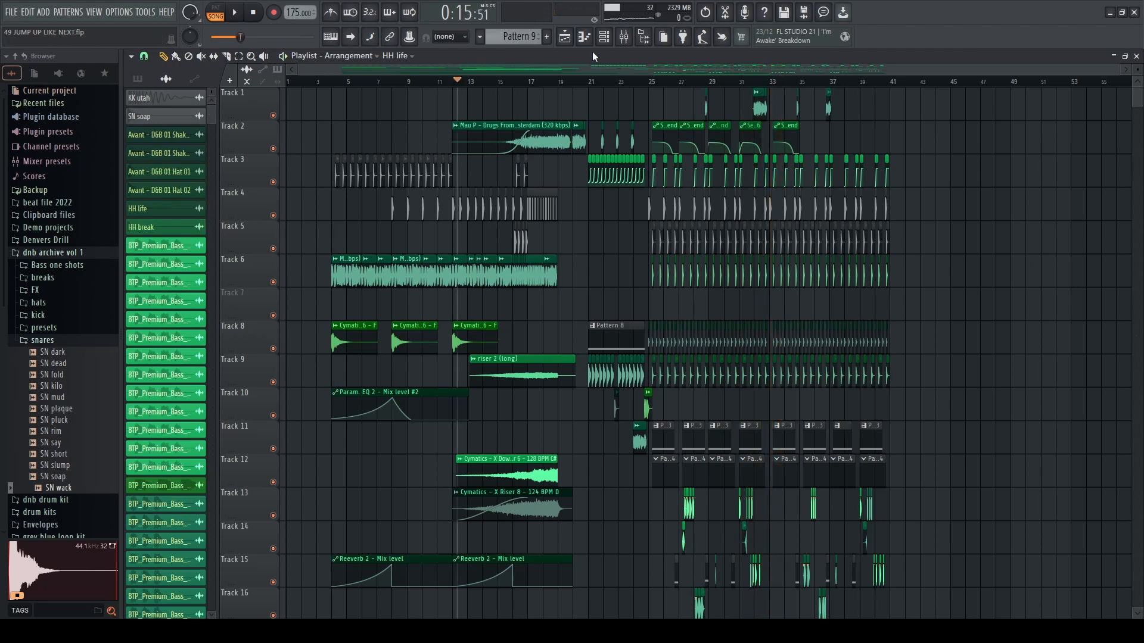
# Step: Move the playhead to bar 21, where the Pattern 8 section begins
pyautogui.scroll(3, 491, 126)
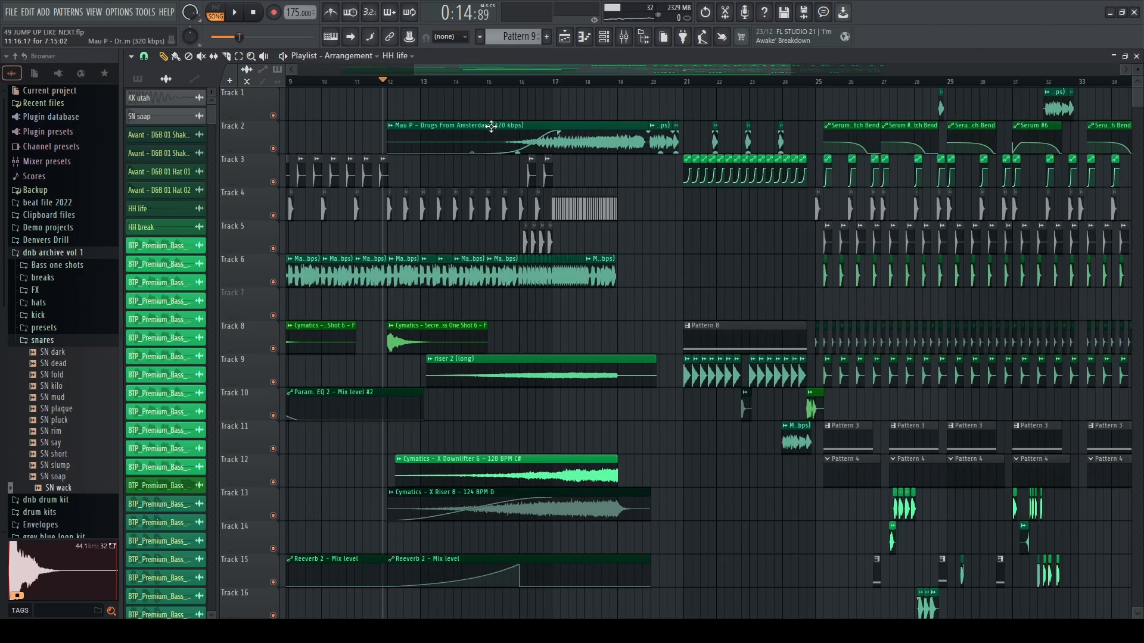
pyautogui.moveTo(383, 83); pyautogui.dragTo(667, 155)
pyautogui.scroll(-2, 650, 226)
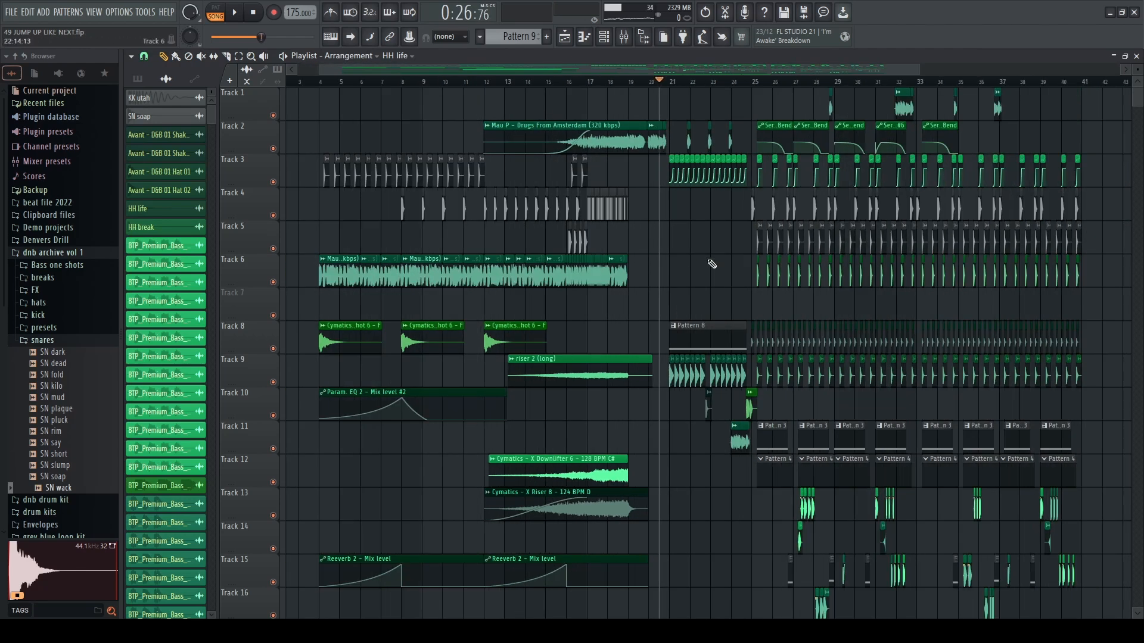
pyautogui.scroll(4, 705, 238)
pyautogui.moveTo(610, 82); pyautogui.dragTo(606, 86)
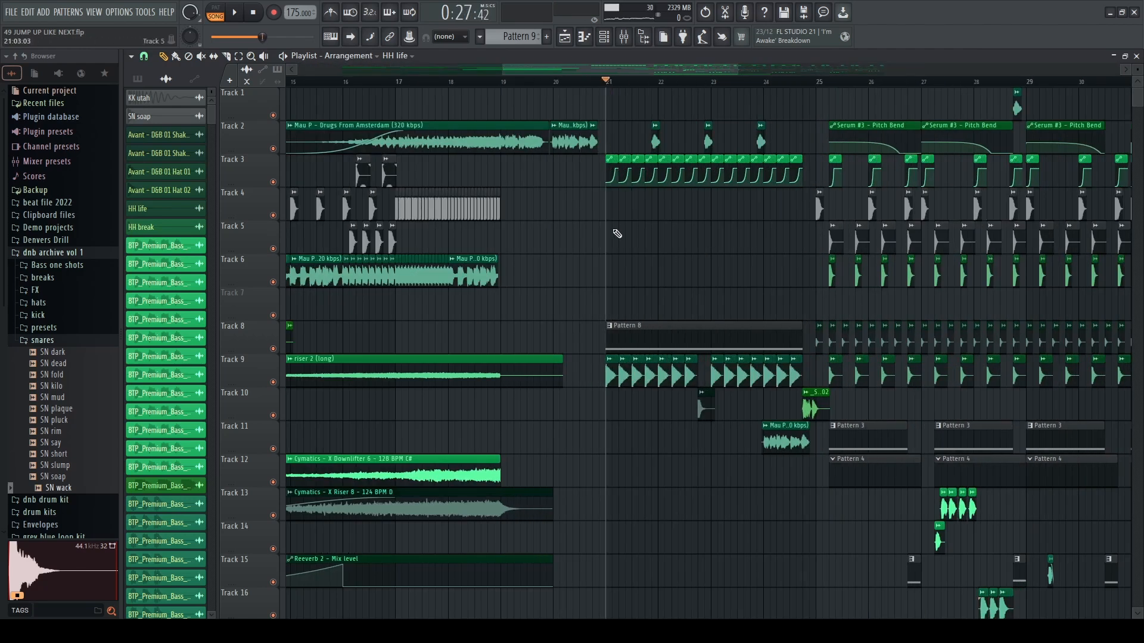
pyautogui.scroll(-4, 643, 236)
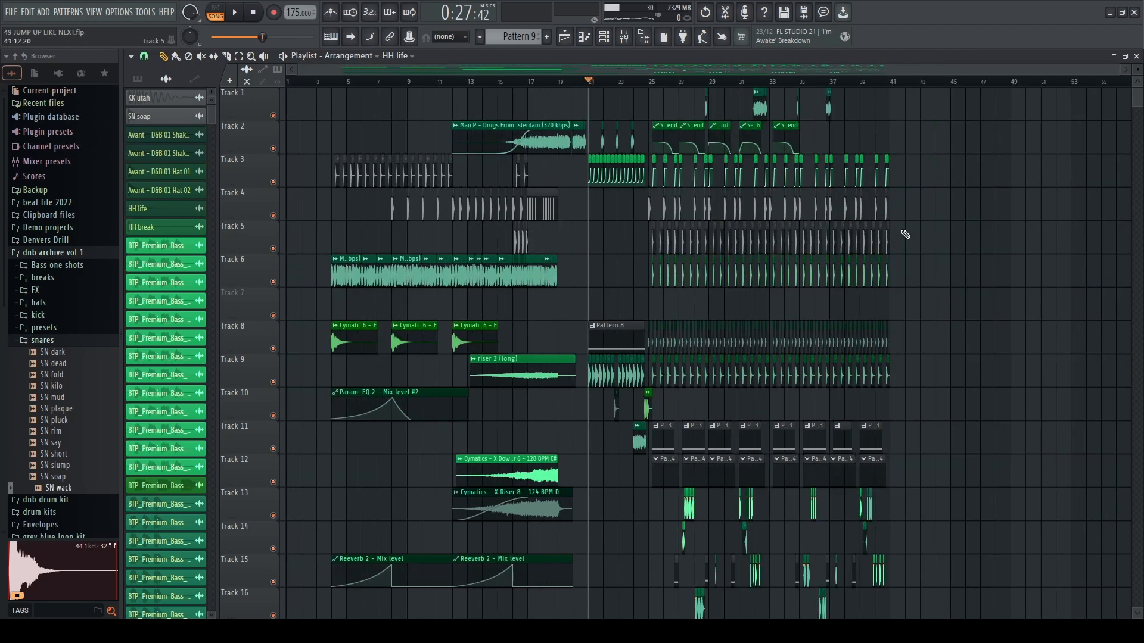
# Step: Move the playhead to just before bar 25 and look over the master chain in the mixer
pyautogui.scroll(-5, 953, 306)
pyautogui.scroll(7, 326, 292)
pyautogui.moveTo(590, 80); pyautogui.dragTo(641, 69)
pyautogui.scroll(4, 635, 63)
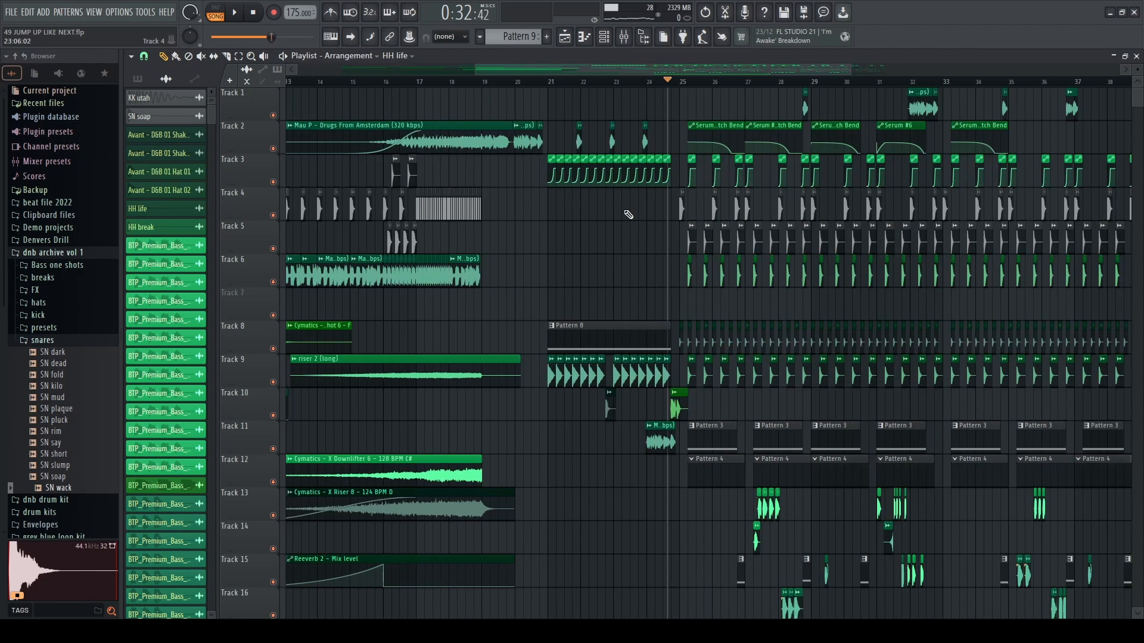
pyautogui.press('F9')
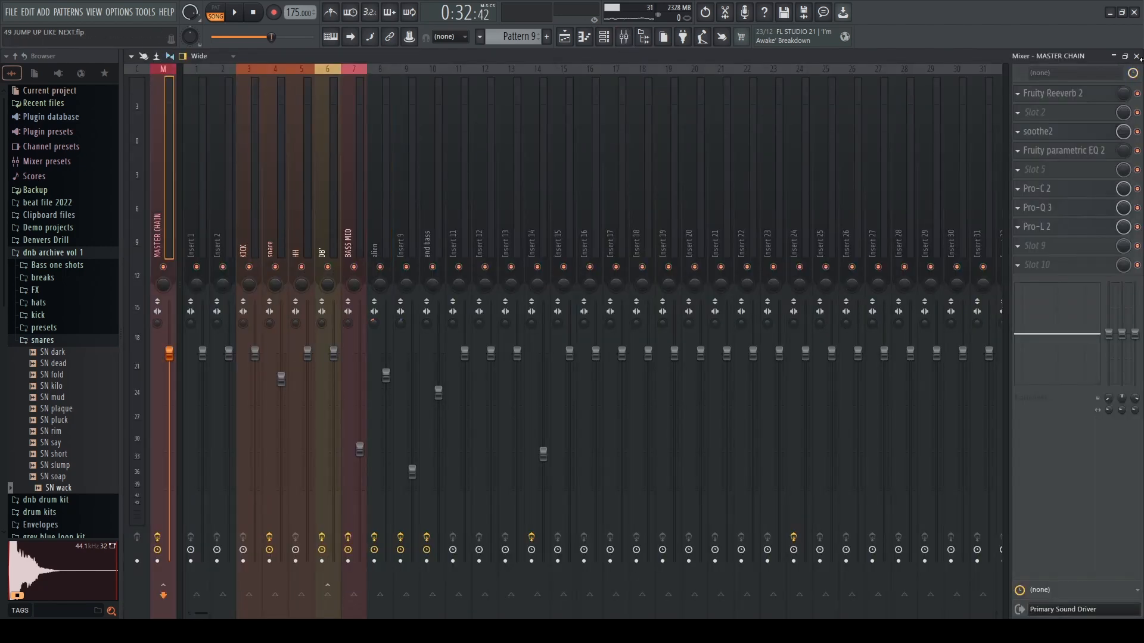
pyautogui.press('F9')
# Step: Step the playhead back to about bar 17 and forward to just before bar 25 to examine the transition into the drop
pyautogui.scroll(-4, 647, 240)
pyautogui.moveTo(646, 82); pyautogui.dragTo(487, 89)
pyautogui.scroll(-3, 664, 161)
pyautogui.scroll(6, 520, 235)
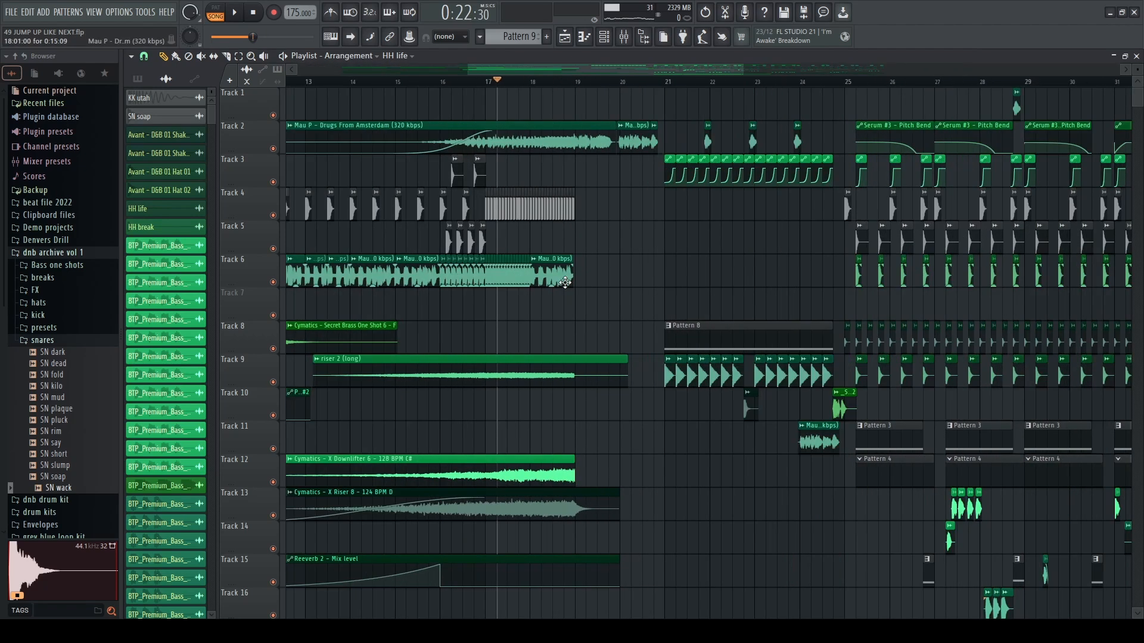
pyautogui.moveTo(606, 89); pyautogui.dragTo(373, 100)
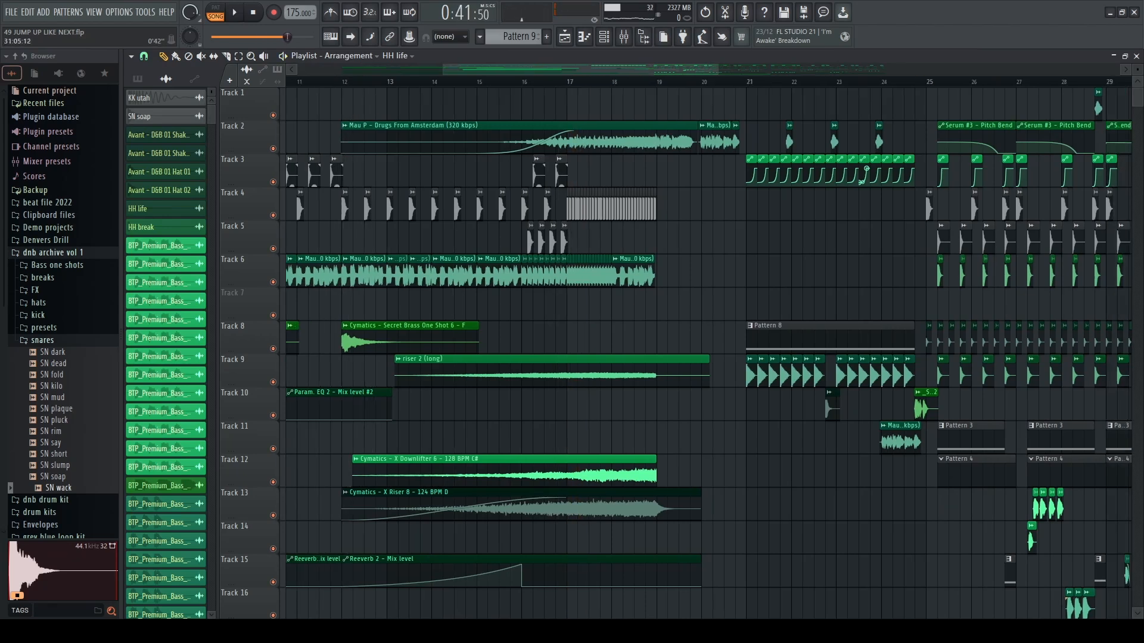
pyautogui.moveTo(1141, 149); pyautogui.dragTo(796, 187)
pyautogui.scroll(-4, 806, 262)
pyautogui.scroll(6, 792, 411)
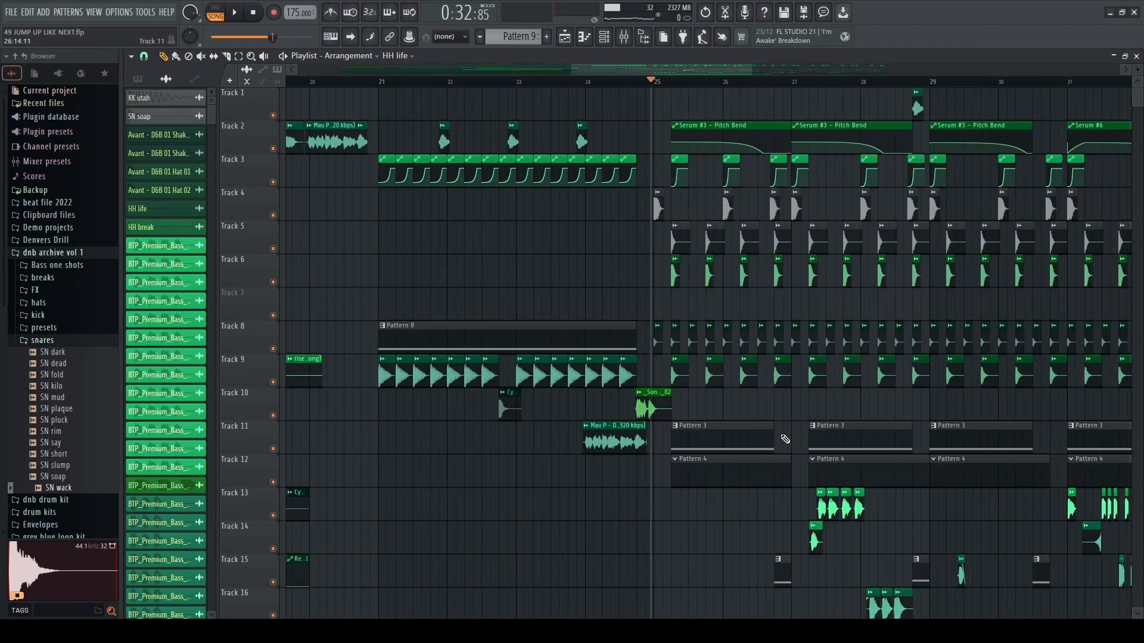
# Step: Collapse the snares and dnb archive vol 1 folders in the browser
pyautogui.scroll(-6, 785, 439)
pyautogui.scroll(5, 447, 502)
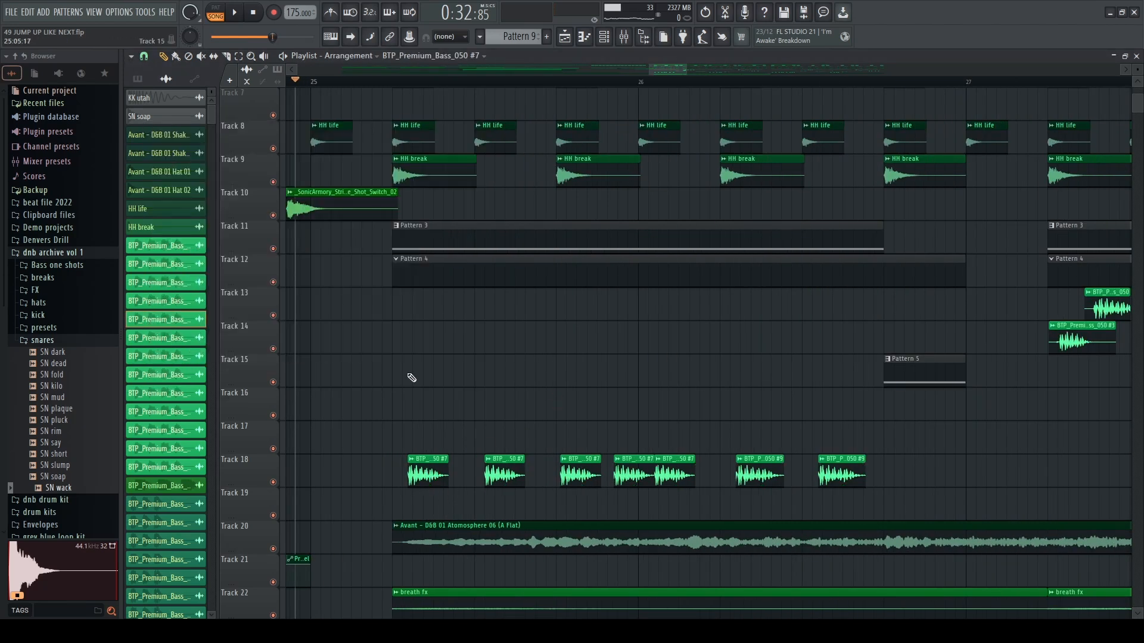
pyautogui.scroll(2, 335, 114)
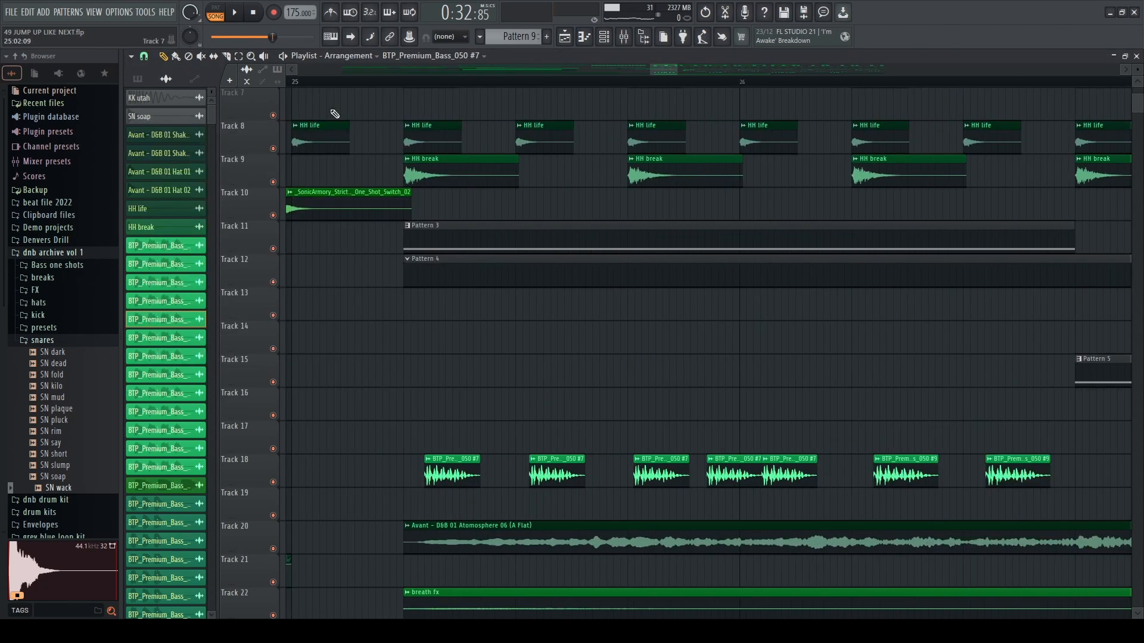
pyautogui.click(41, 340)
pyautogui.click(51, 255)
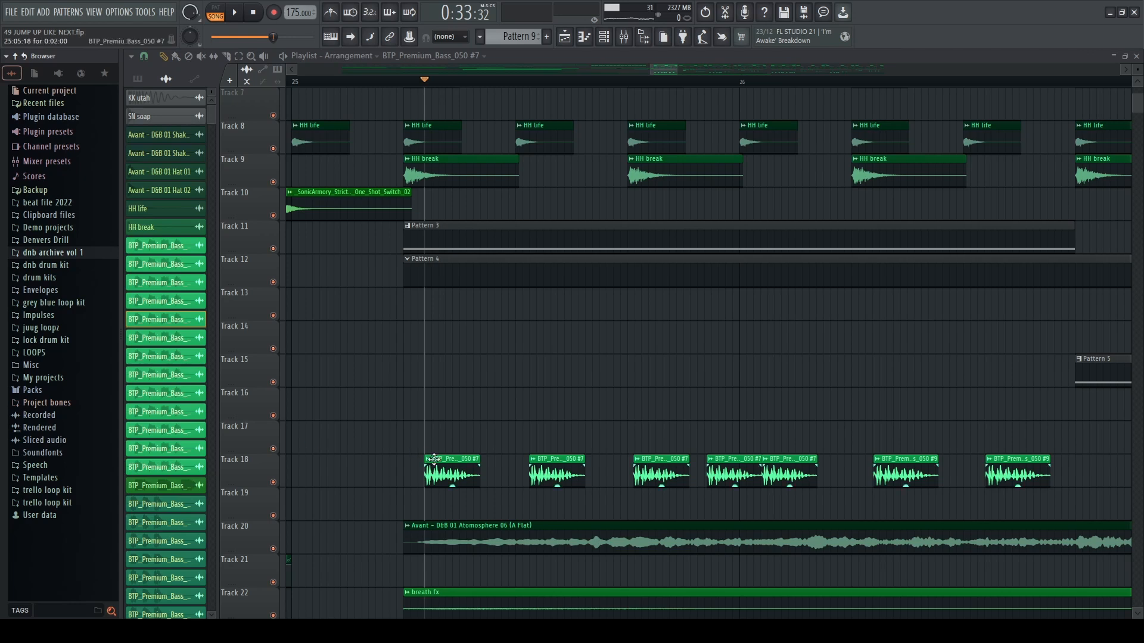
# Step: Place the full BTP_Premium_Bass_050 sample on Track 14 near bar 25, taken from the first Track 18 clip's sample settings
pyautogui.scroll(4, 434, 458)
pyautogui.doubleClick(486, 475)
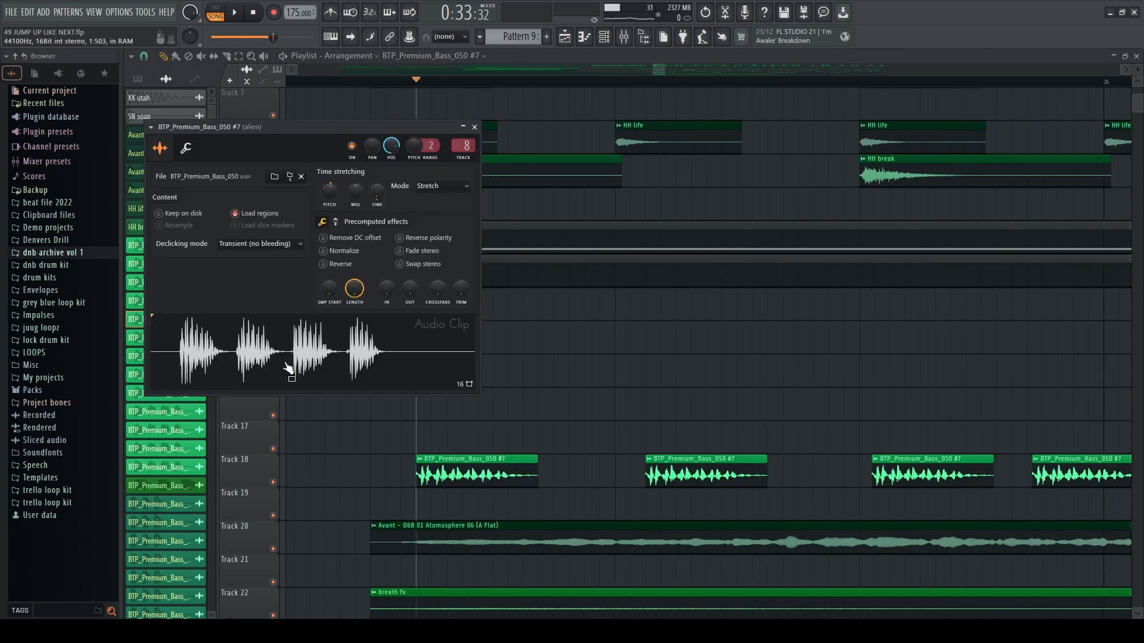
pyautogui.moveTo(286, 369); pyautogui.dragTo(474, 356)
pyautogui.moveTo(674, 393); pyautogui.dragTo(499, 348)
# Step: Solo Track 14 with the full bass sample and restore all tracks
pyautogui.rightClick(274, 350)
pyautogui.scroll(-3, 331, 414)
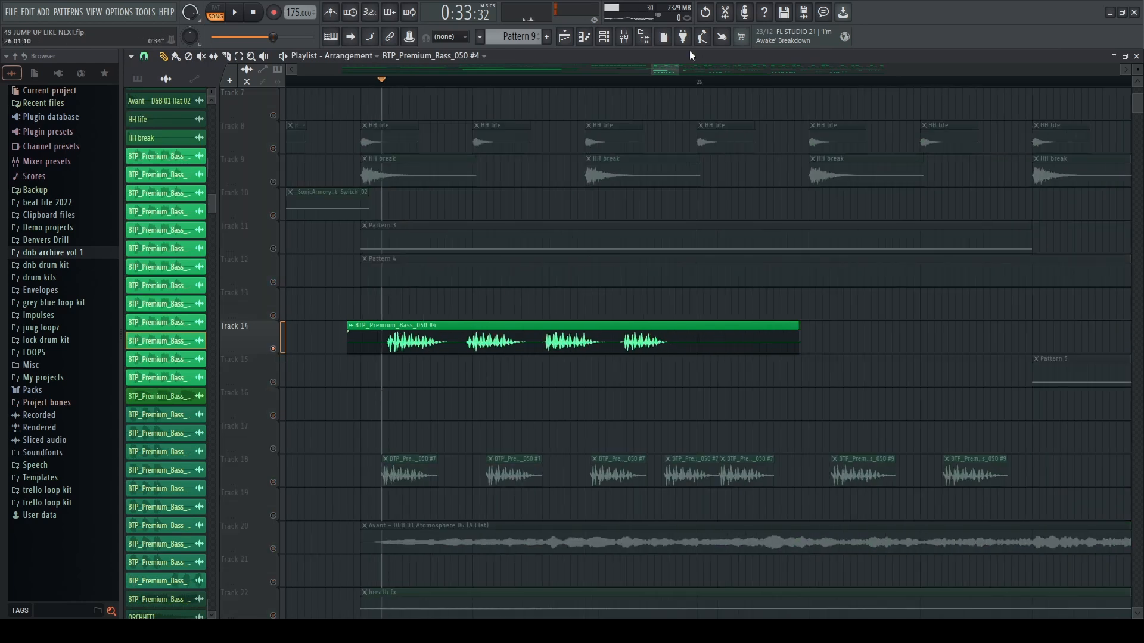
pyautogui.rightClick(275, 350)
# Step: Solo the alien insert in the mixer and return to the playlist
pyautogui.press('F9')
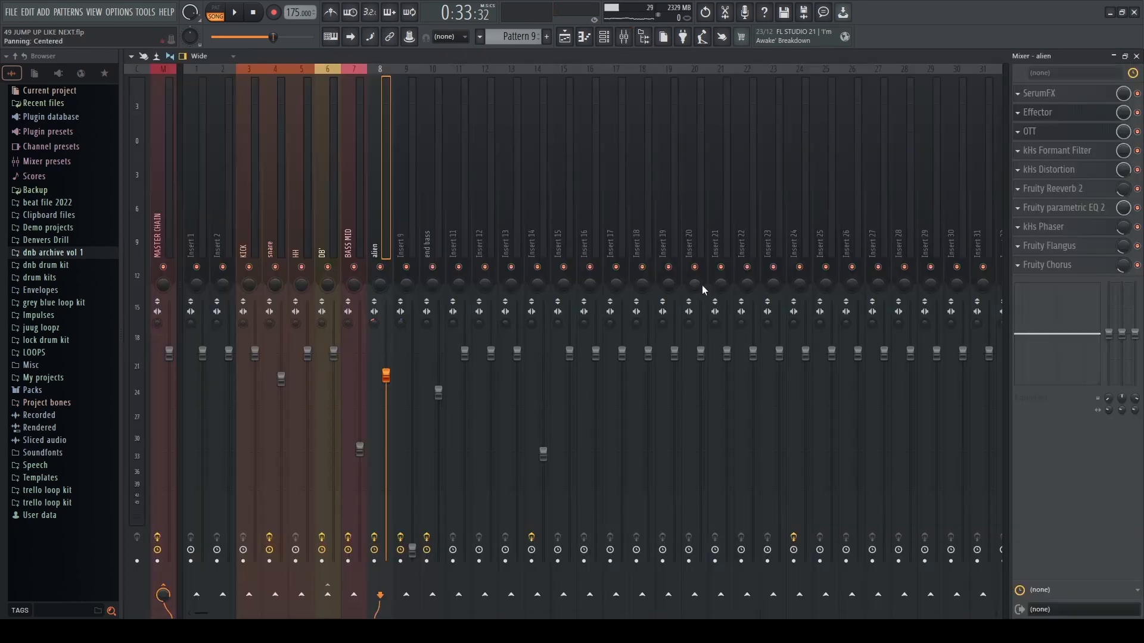
pyautogui.rightClick(380, 266)
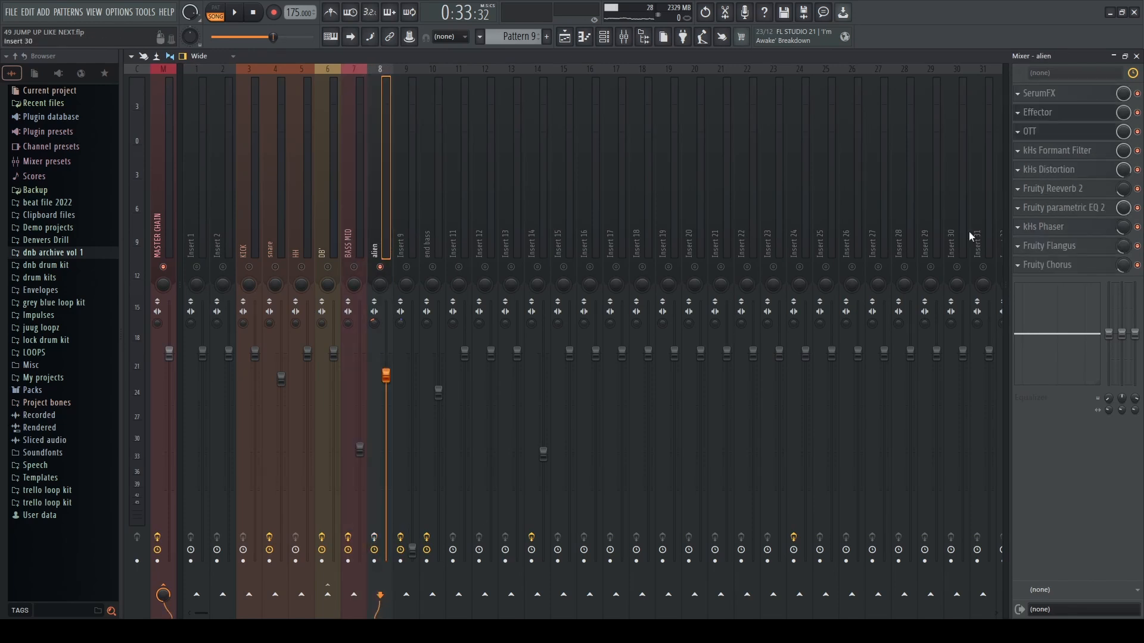
pyautogui.click(1136, 56)
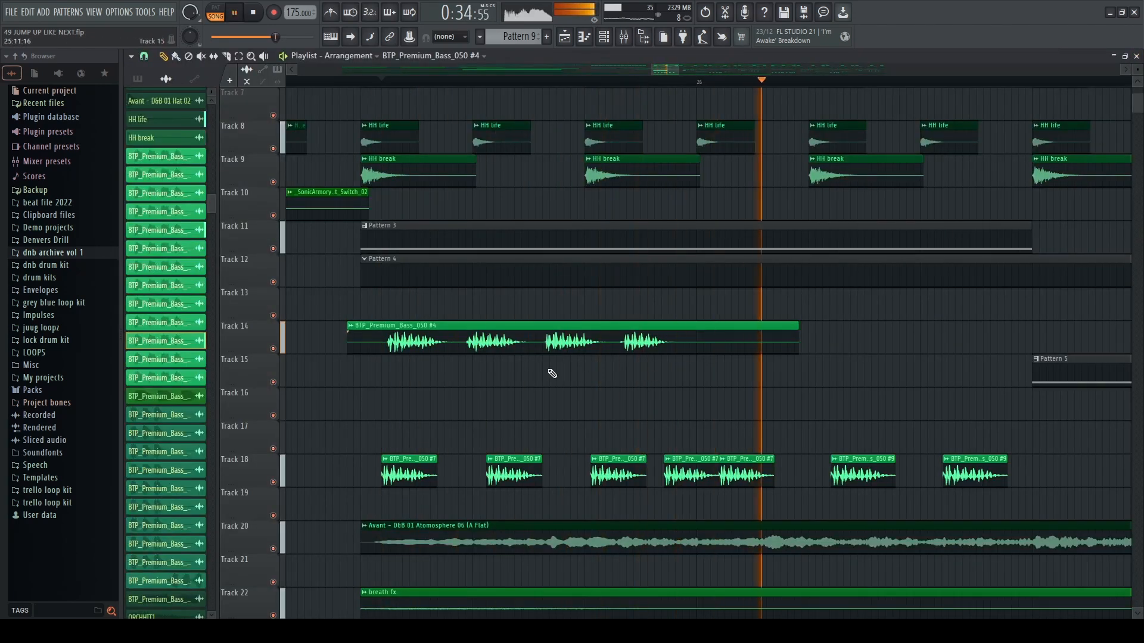
# Step: Mute Track 18 during playback to hear Track 14's full bass sample without the chopped clips, and stop playback
pyautogui.click(273, 482)
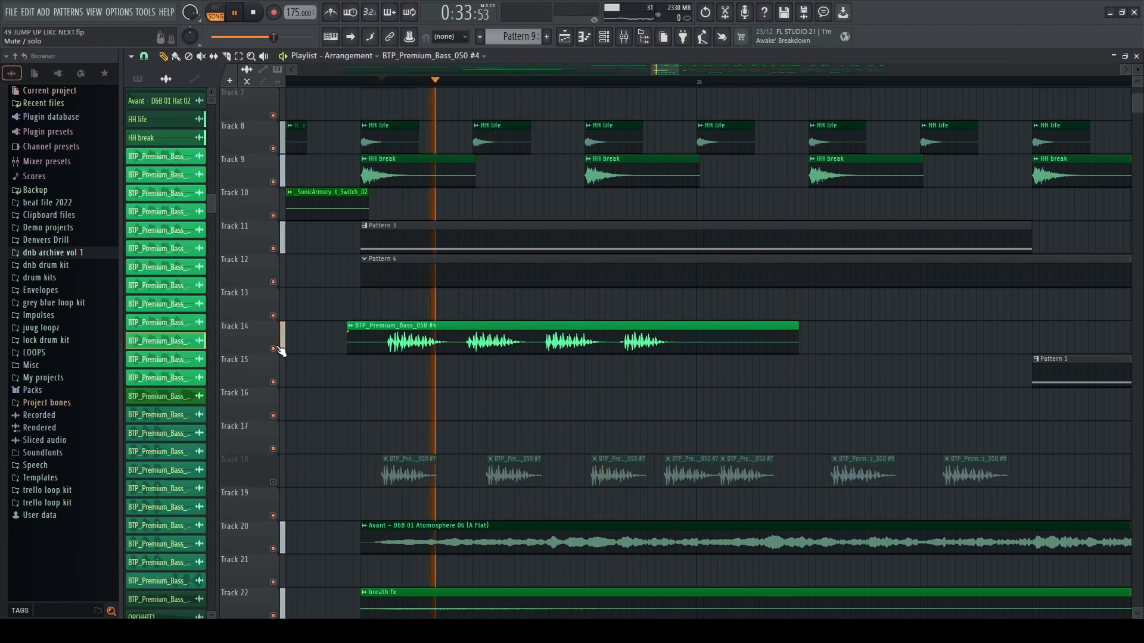
pyautogui.press('space')
# Step: Mute Track 14, unmute Track 18 and delete the full bass sample clip from Track 14
pyautogui.click(273, 349)
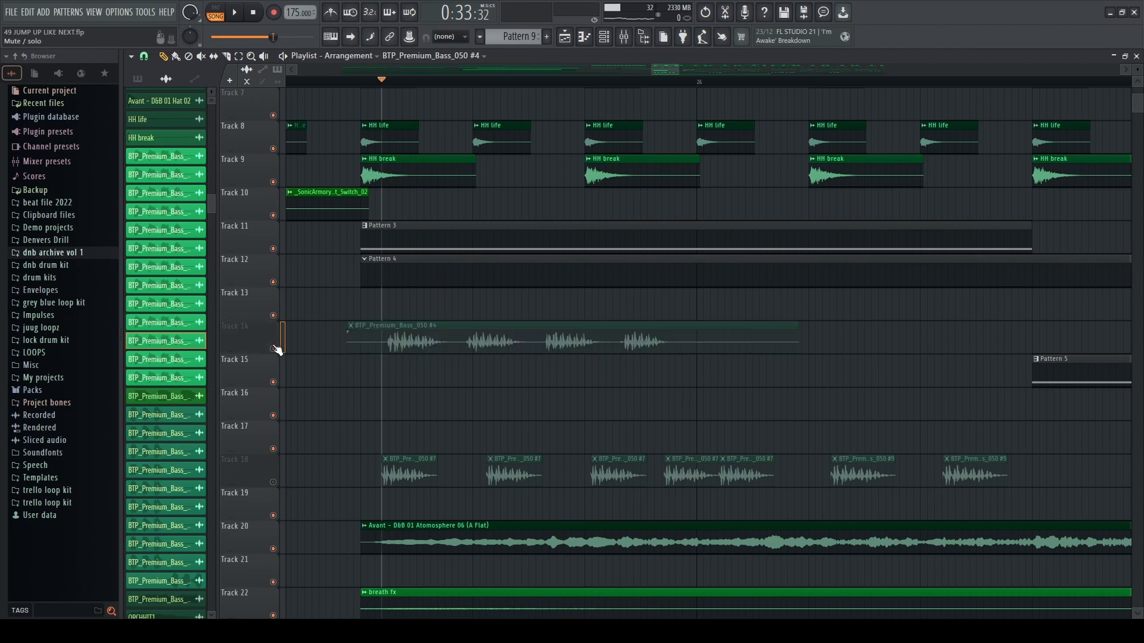
pyautogui.click(274, 481)
pyautogui.rightClick(430, 338)
# Step: Play the chopped bass clips on Track 18 from bar 25 to about bar 27 and stop playback
pyautogui.click(624, 40)
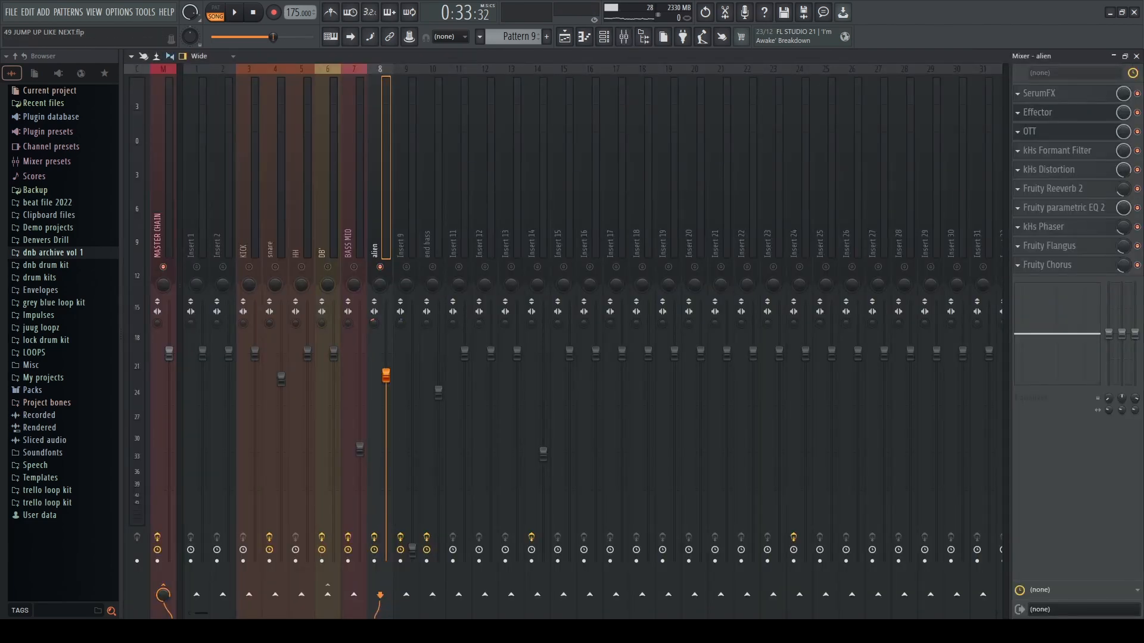
pyautogui.click(1136, 56)
pyautogui.press('space')
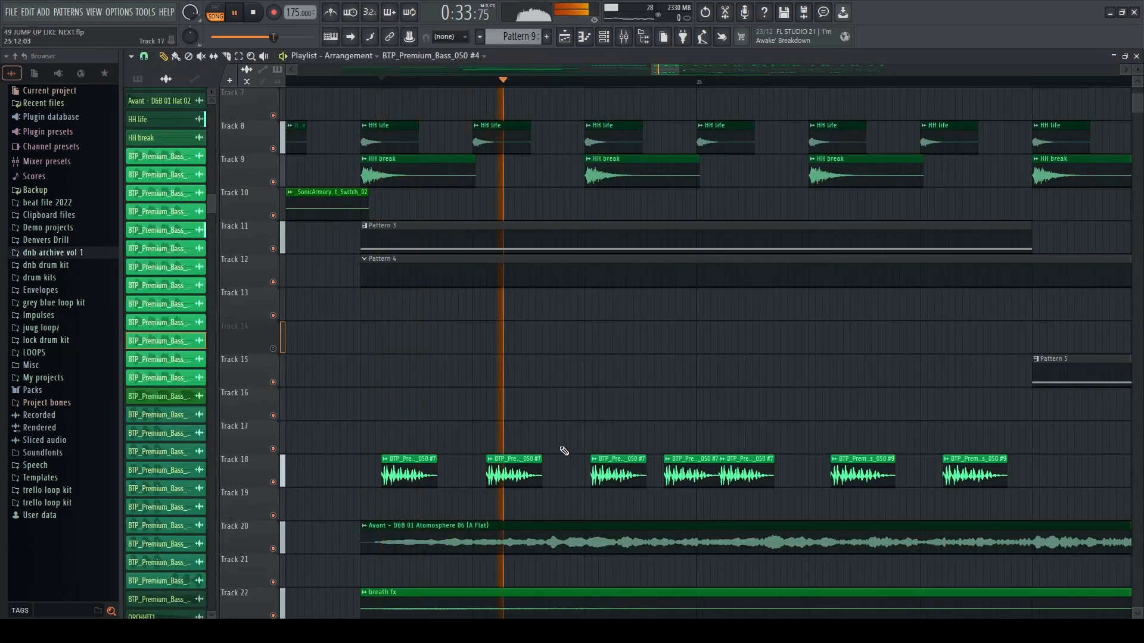
pyautogui.scroll(-2, 469, 389)
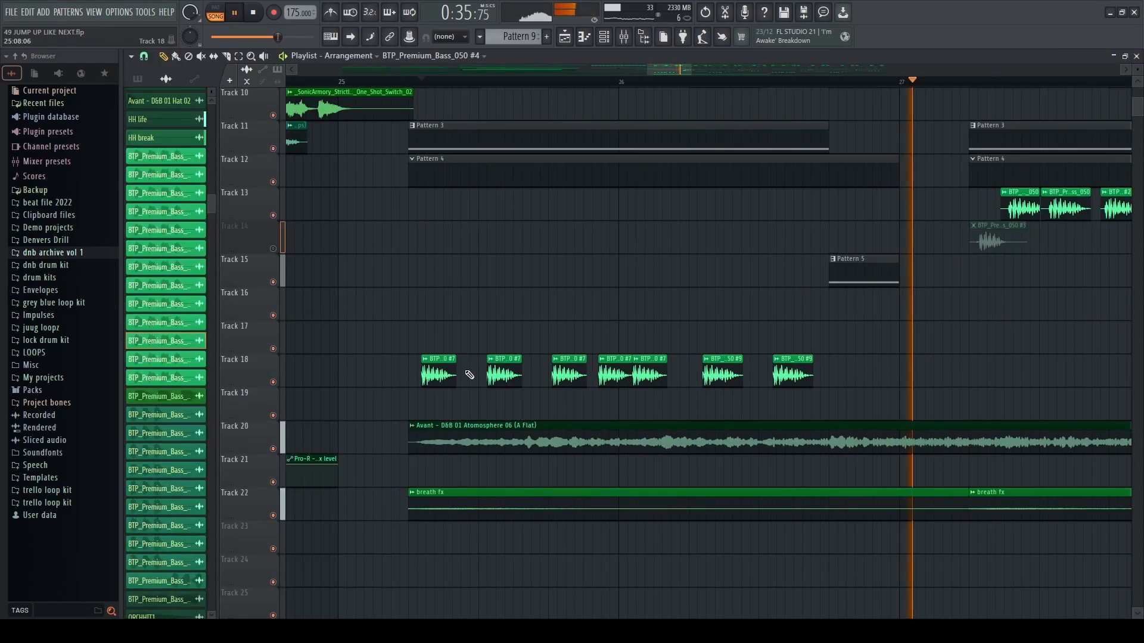
pyautogui.press('space')
# Step: View SerumFX on the alien insert, close it and play the bass to compare the sound with SerumFX bypassed
pyautogui.click(623, 39)
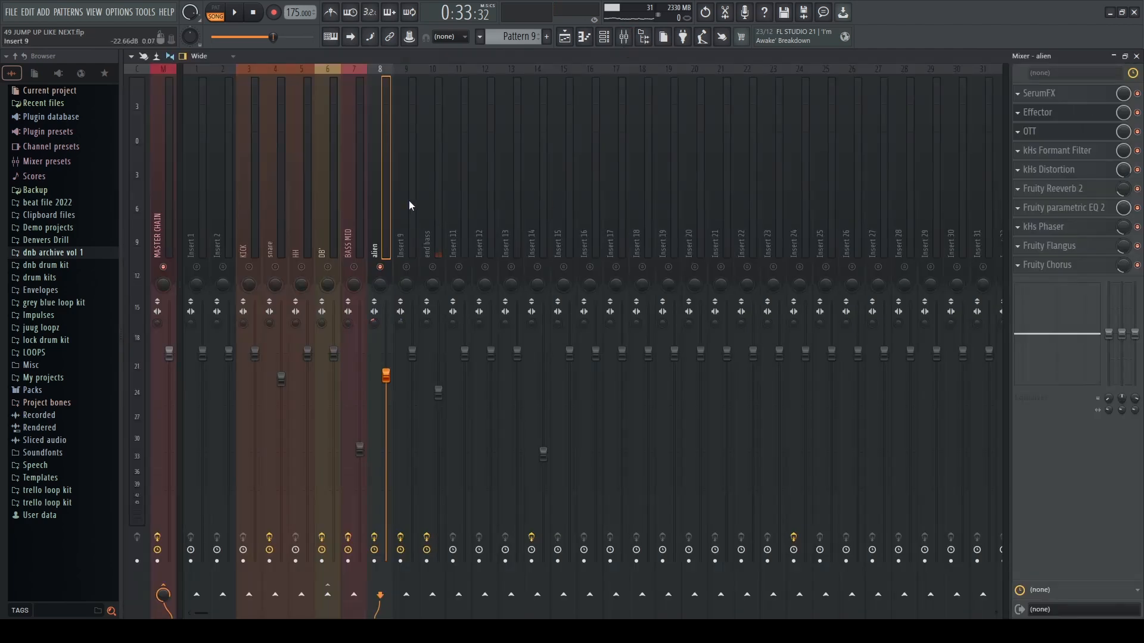
pyautogui.click(1039, 94)
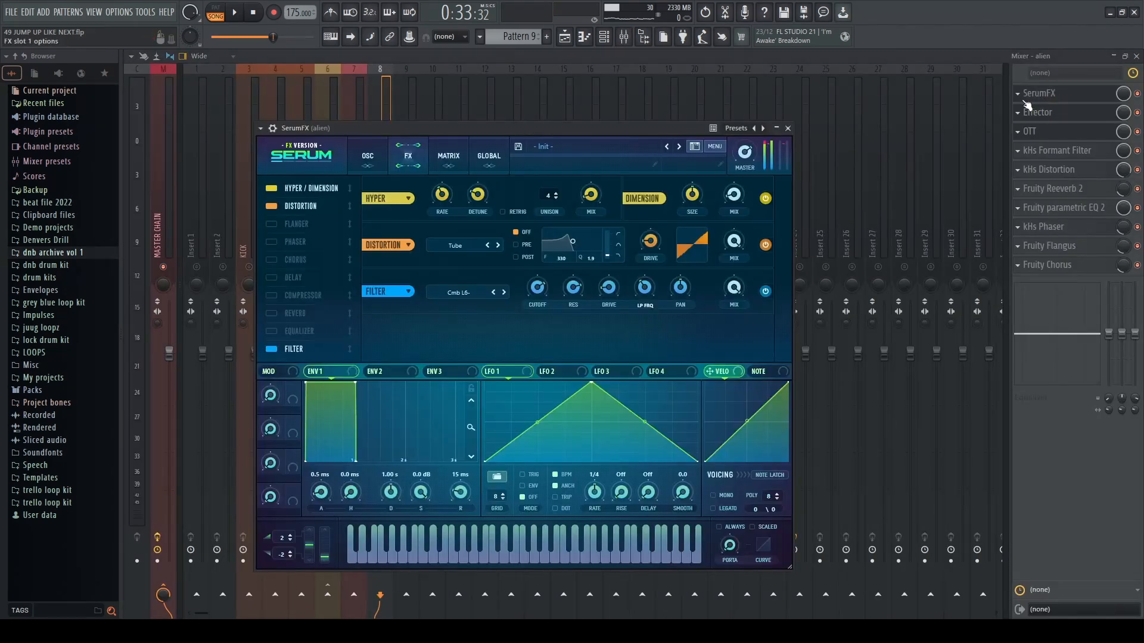
pyautogui.moveTo(473, 128); pyautogui.dragTo(459, 84)
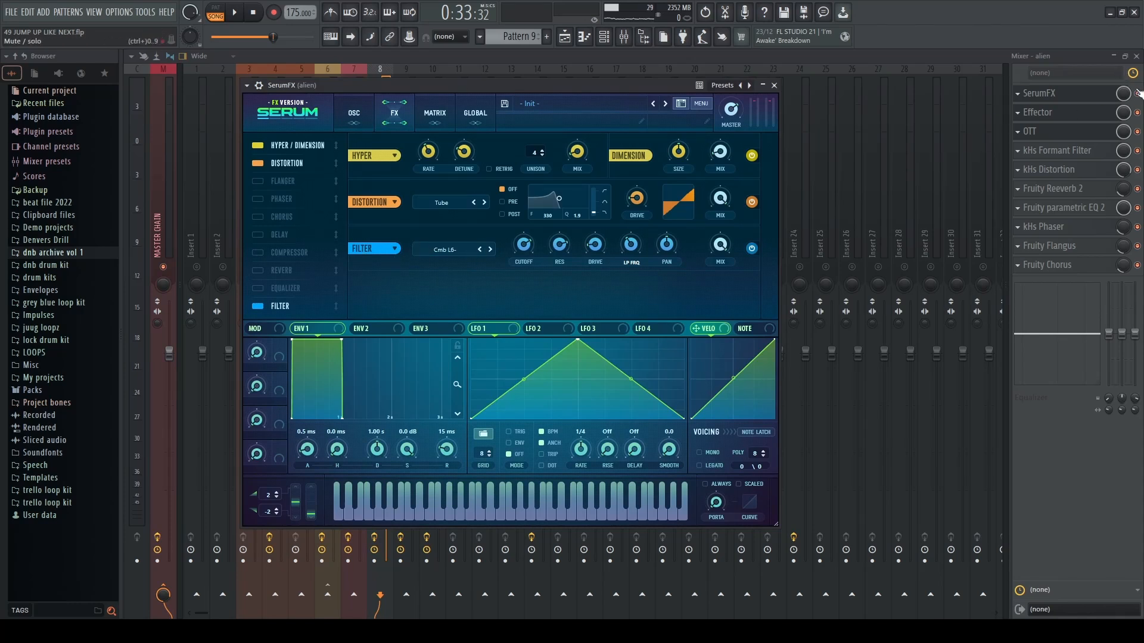
pyautogui.press('Escape')
pyautogui.press('space')
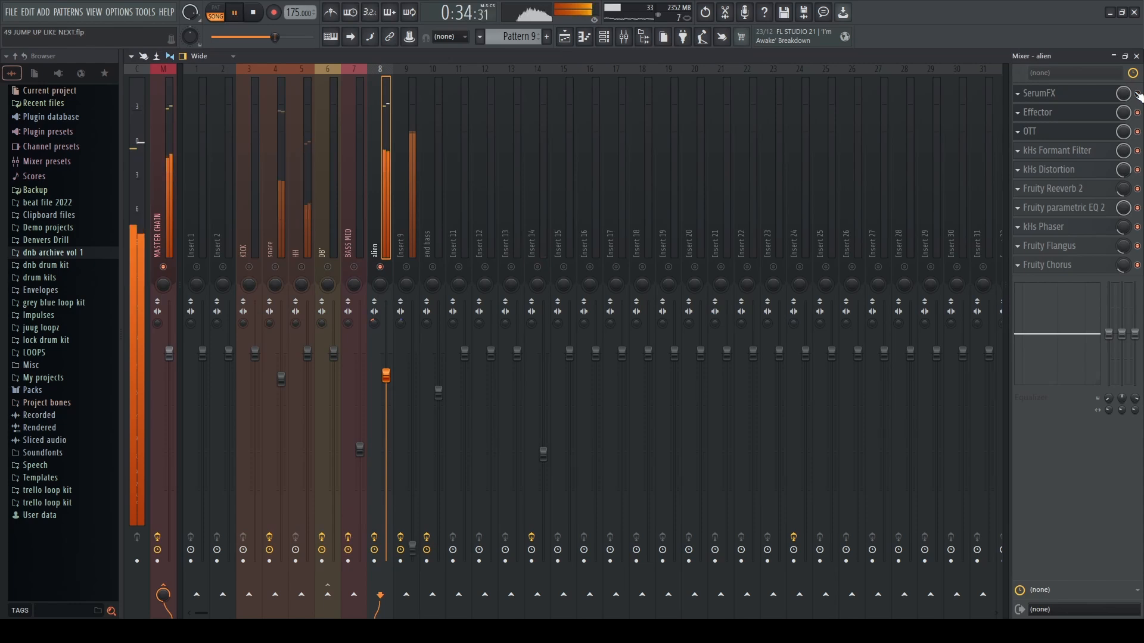
pyautogui.press('space')
# Step: Examine the Hyper, Distortion and Filter settings in SerumFX, including cutoff and resonance, and close the plugin
pyautogui.click(1079, 95)
pyautogui.moveTo(566, 84); pyautogui.dragTo(605, 84)
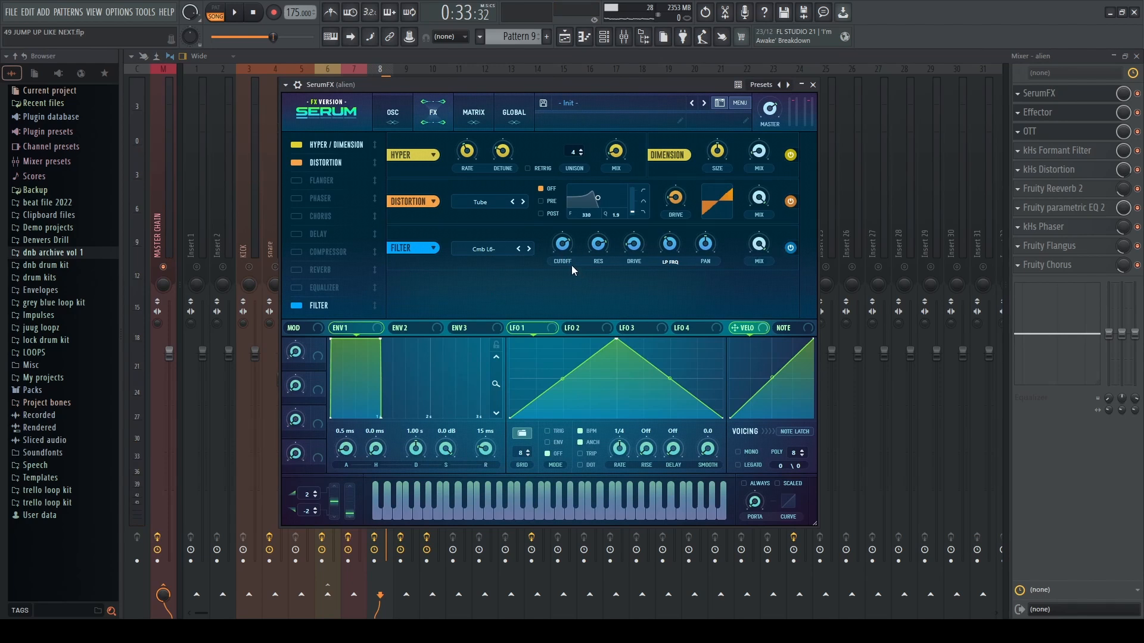
pyautogui.moveTo(563, 247)
pyautogui.moveTo(600, 249)
pyautogui.moveTo(650, 82); pyautogui.dragTo(696, 81)
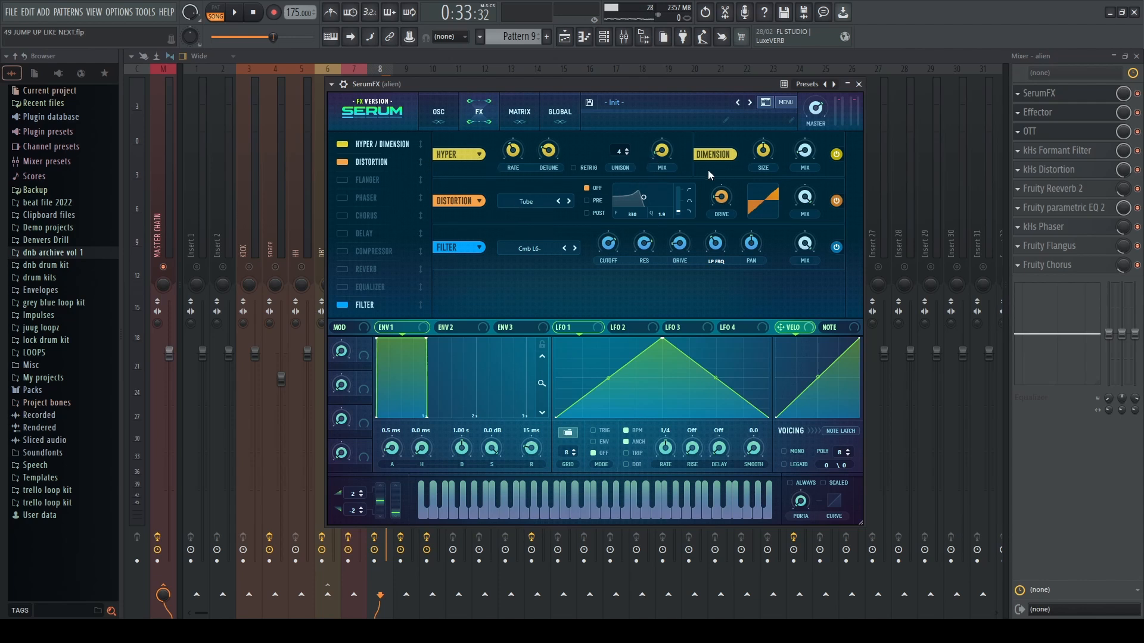
pyautogui.click(859, 84)
# Step: View the Effector plugin on the alien insert, close it and audition the bass while comparing Effector's effect
pyautogui.click(1041, 113)
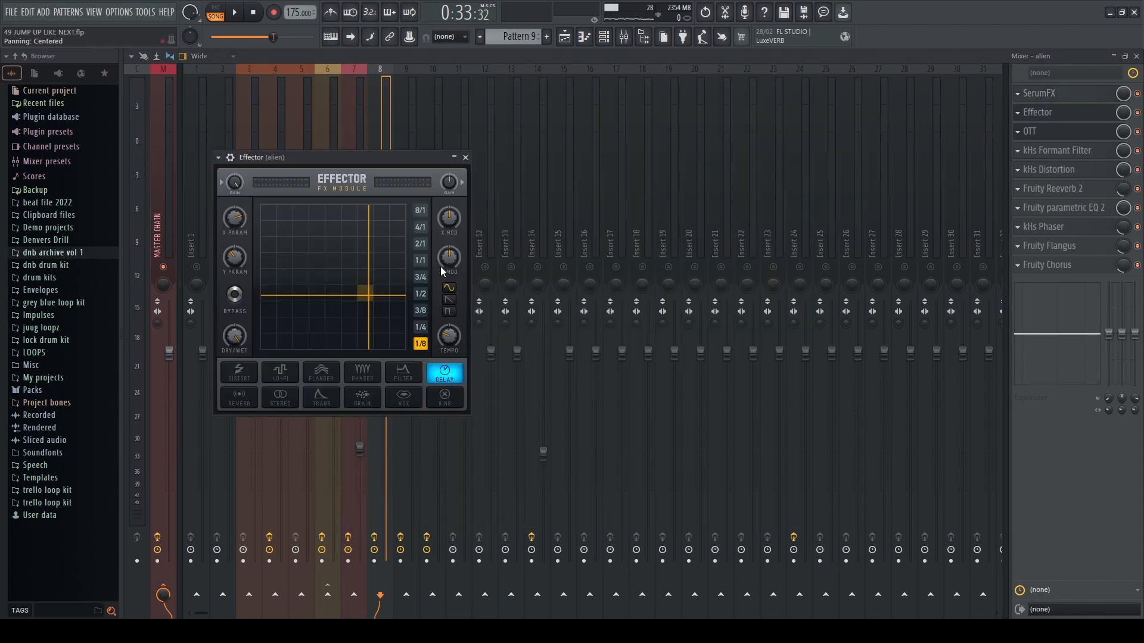
pyautogui.moveTo(382, 160); pyautogui.dragTo(696, 187)
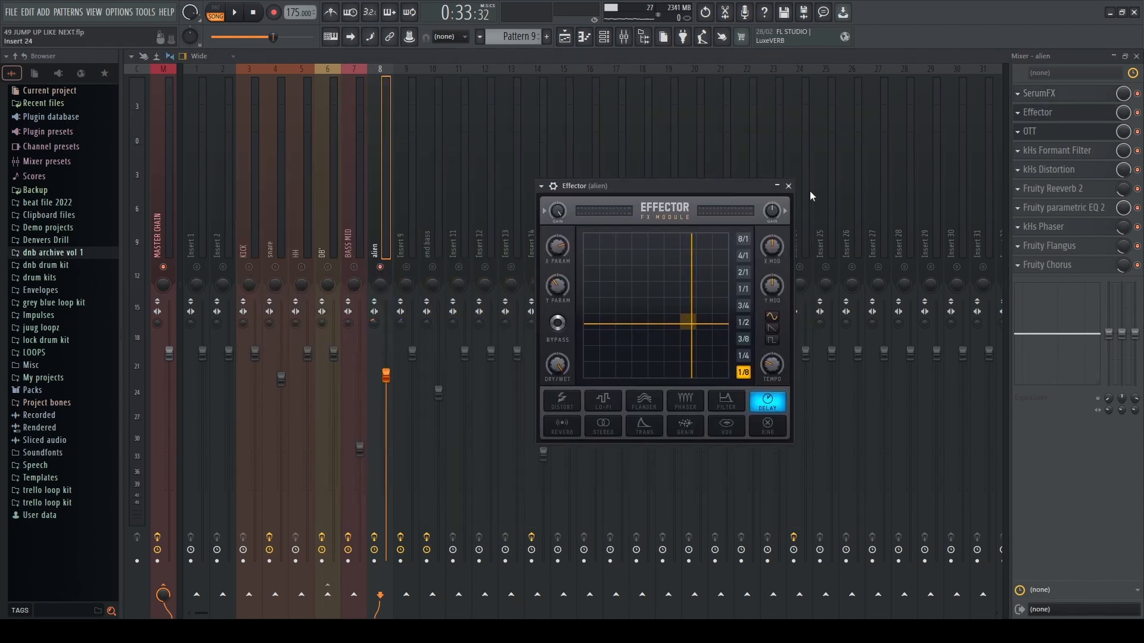
pyautogui.click(788, 186)
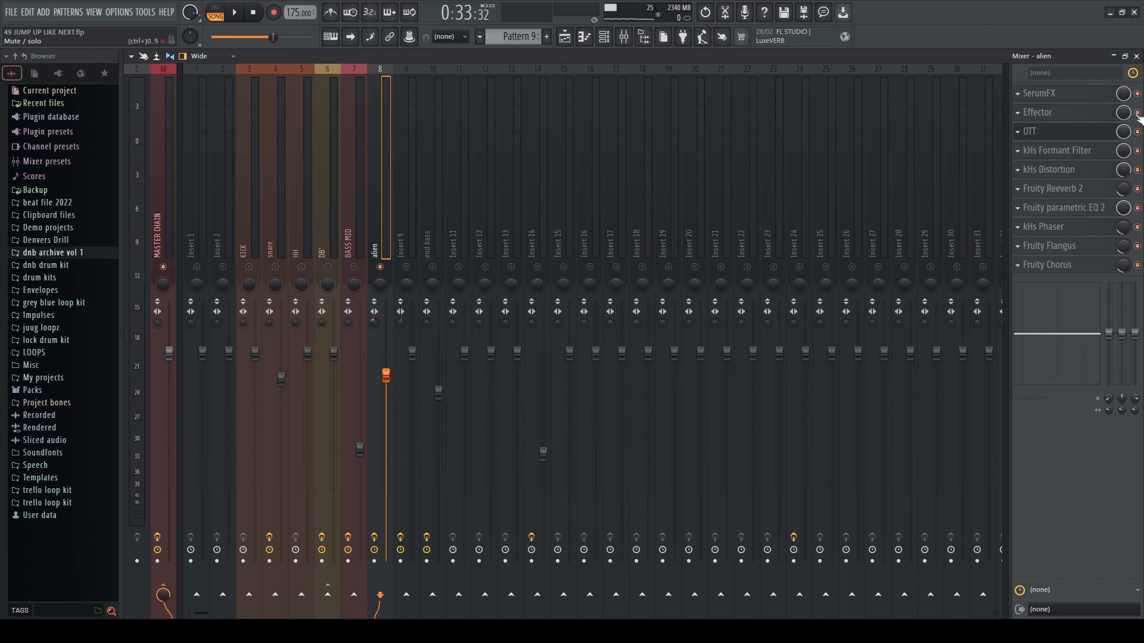
pyautogui.press('space')
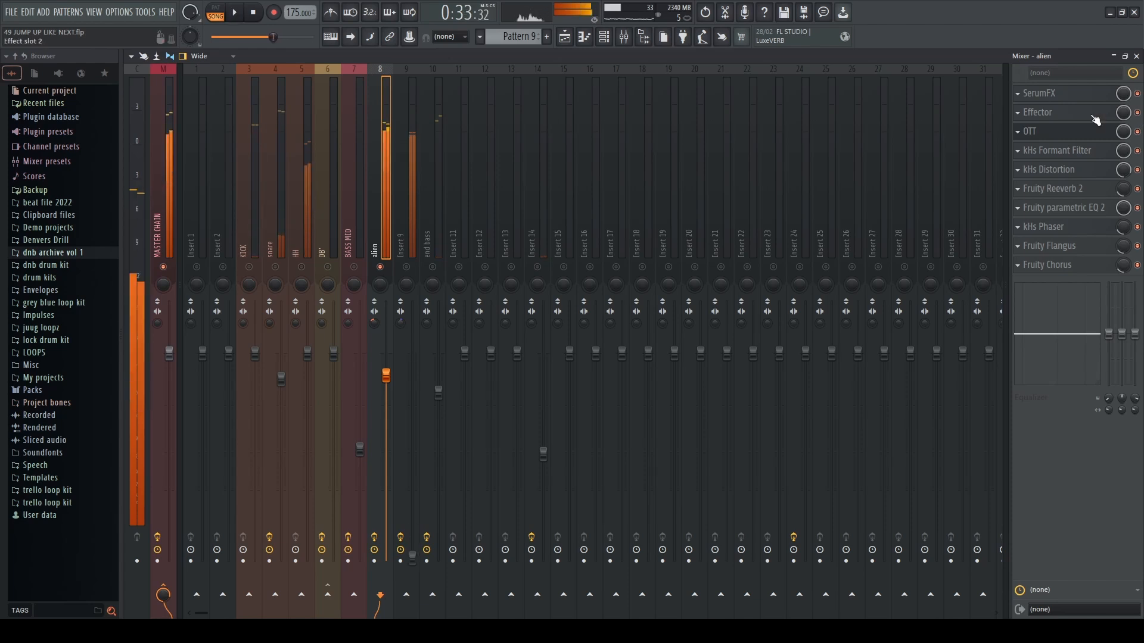
pyautogui.press('space')
# Step: Reopen Effector to examine its Delay mode and tempo control, play the bass through it and close the plugin
pyautogui.click(1037, 112)
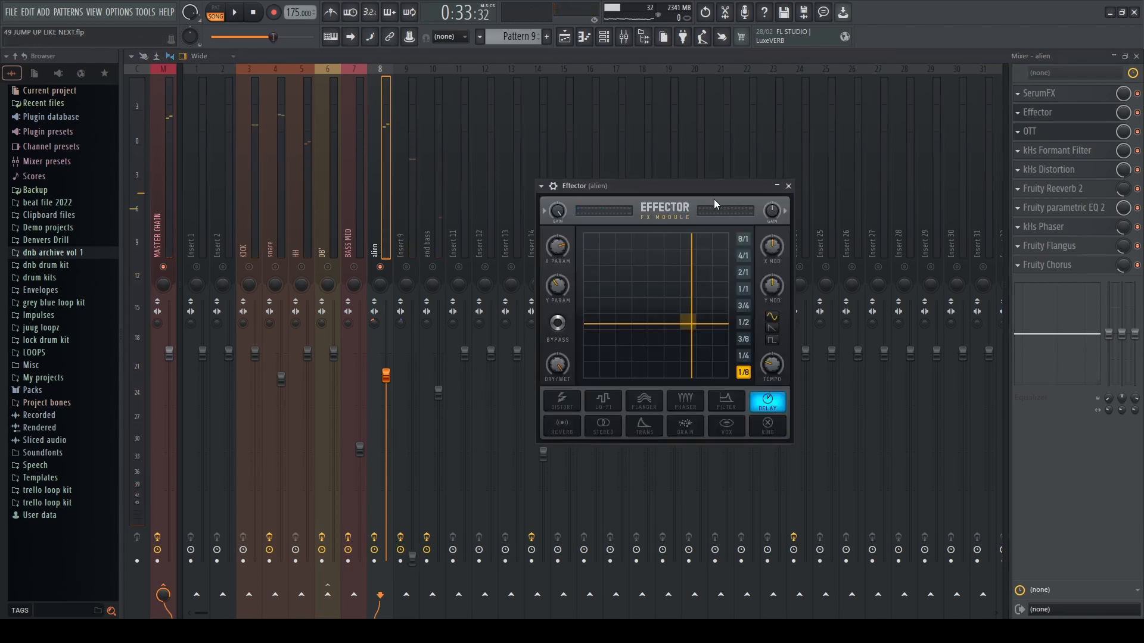
pyautogui.moveTo(714, 200); pyautogui.dragTo(691, 164)
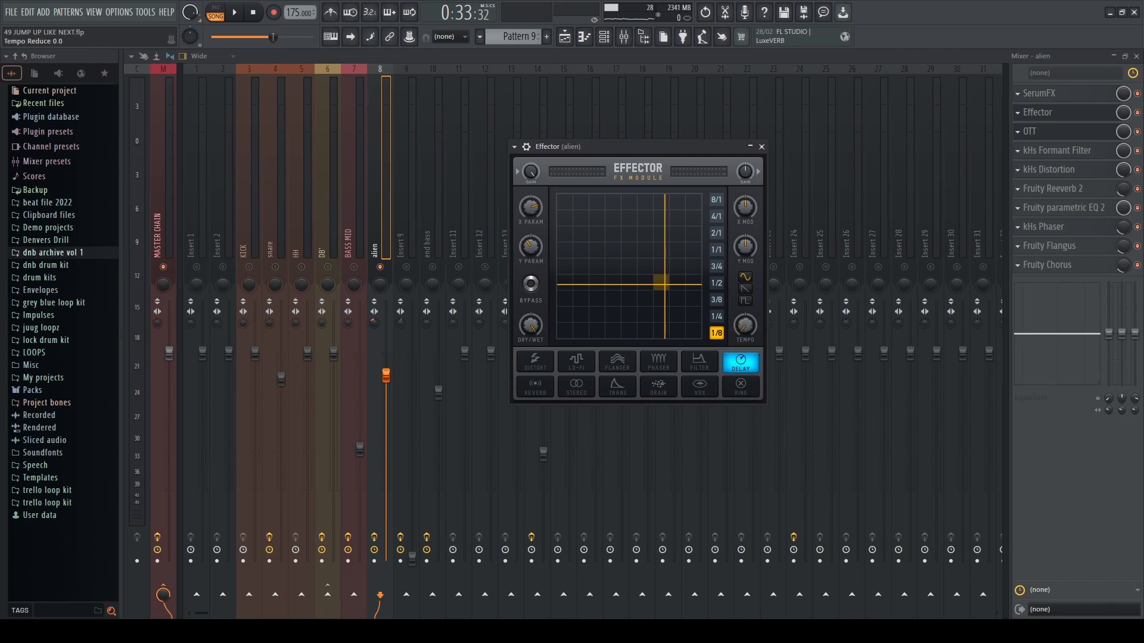
pyautogui.moveTo(747, 331); pyautogui.dragTo(748, 318)
pyautogui.moveTo(682, 149); pyautogui.dragTo(669, 141)
pyautogui.press('space')
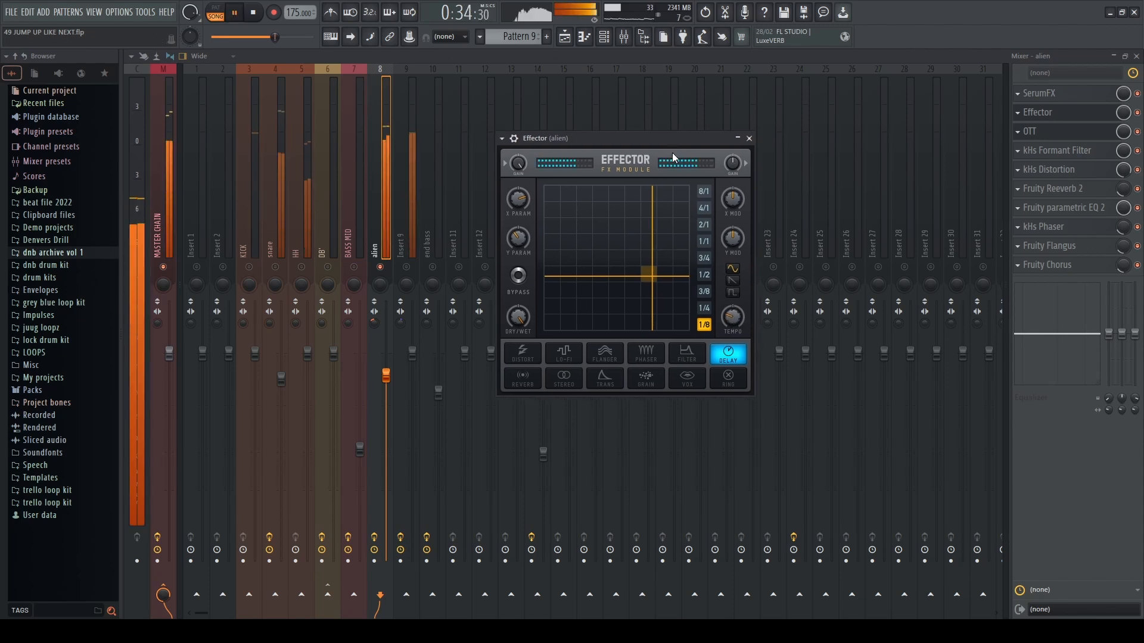
pyautogui.click(749, 139)
pyautogui.press('space')
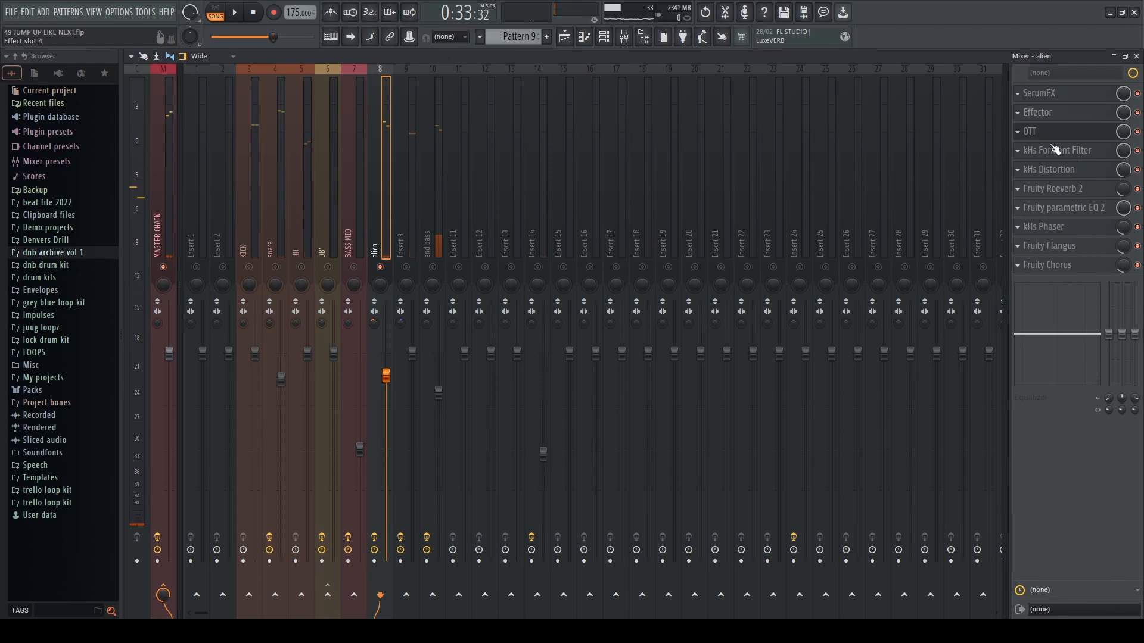
# Step: Inspect kHs Formant Filter, play the bass with the filter bypassed for comparison, and recheck its settings
pyautogui.click(1056, 151)
pyautogui.moveTo(310, 205); pyautogui.dragTo(816, 178)
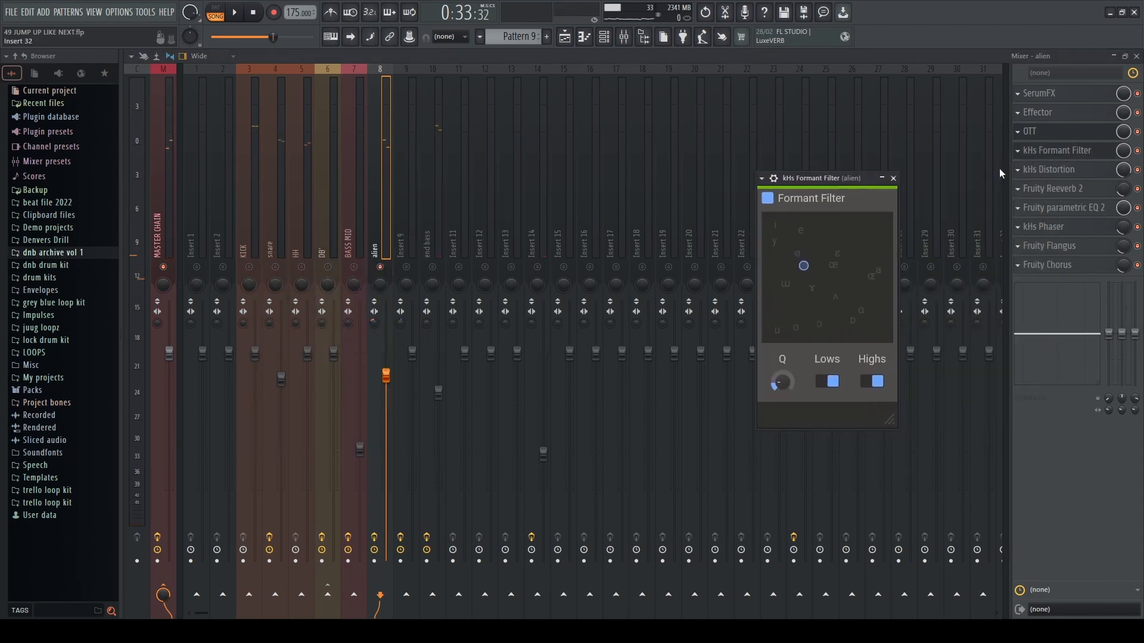
pyautogui.press('Escape')
pyautogui.press('space')
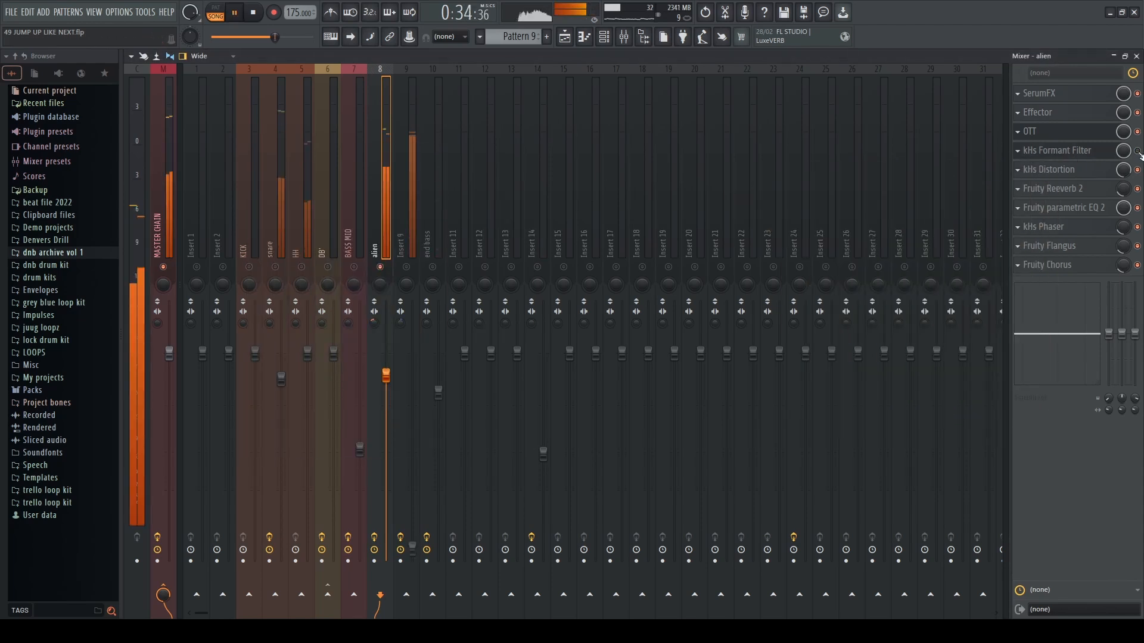
pyautogui.press('space')
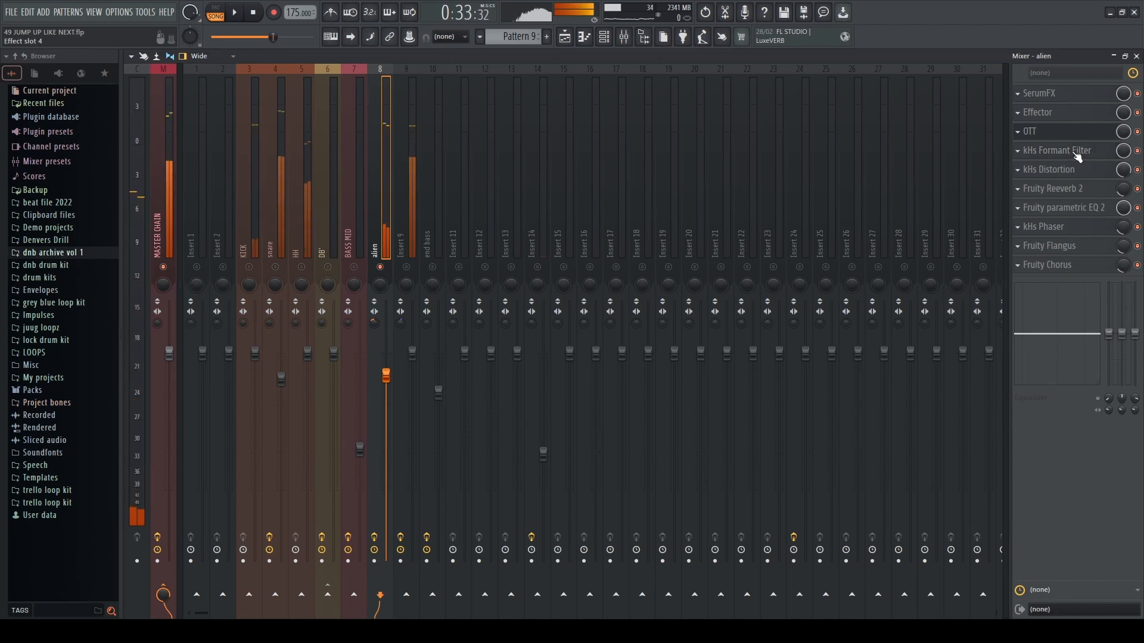
pyautogui.click(1075, 152)
pyautogui.moveTo(809, 177); pyautogui.dragTo(686, 180)
pyautogui.click(755, 174)
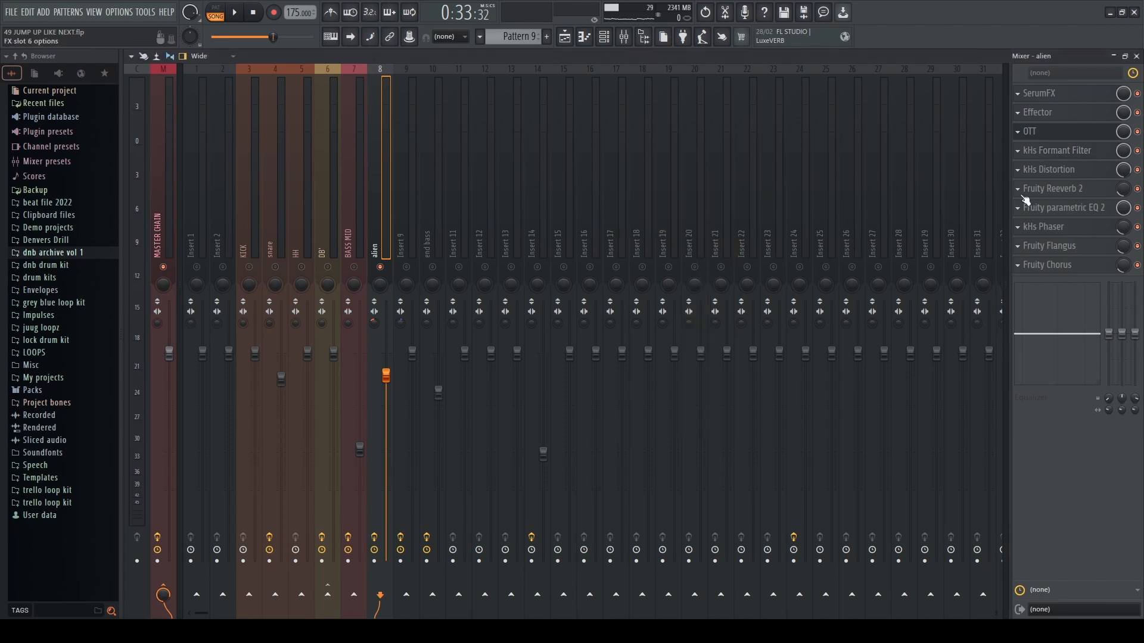
# Step: Audition the bass with kHs Distortion bypassed and re-enabled, and review its Overdrive settings
pyautogui.click(1048, 173)
pyautogui.moveTo(286, 205); pyautogui.dragTo(692, 220)
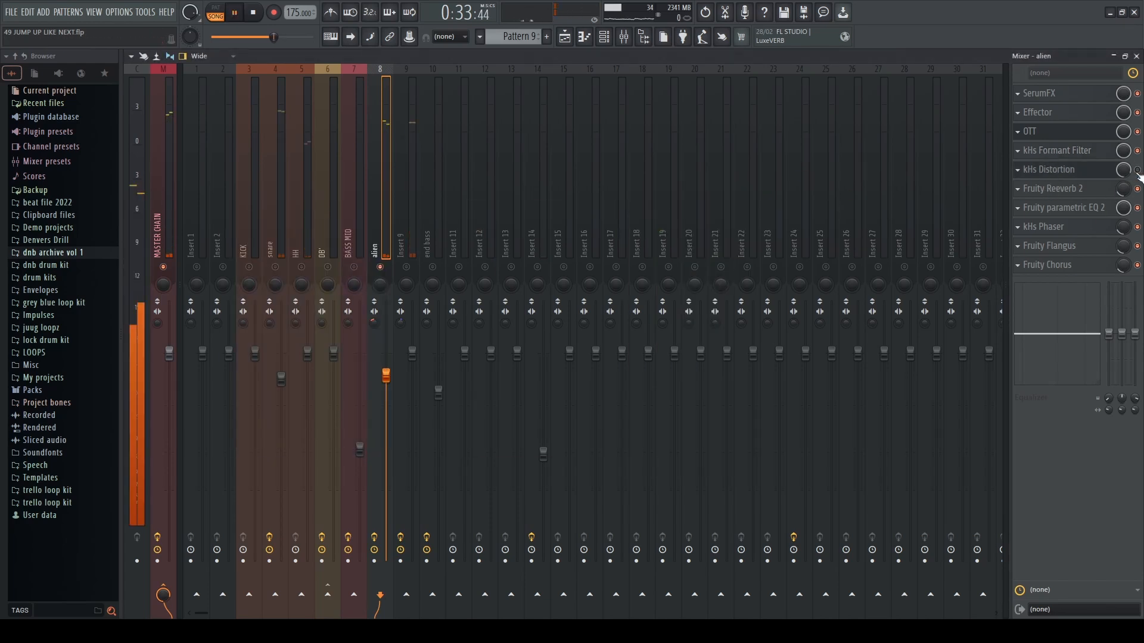
pyautogui.press('Escape')
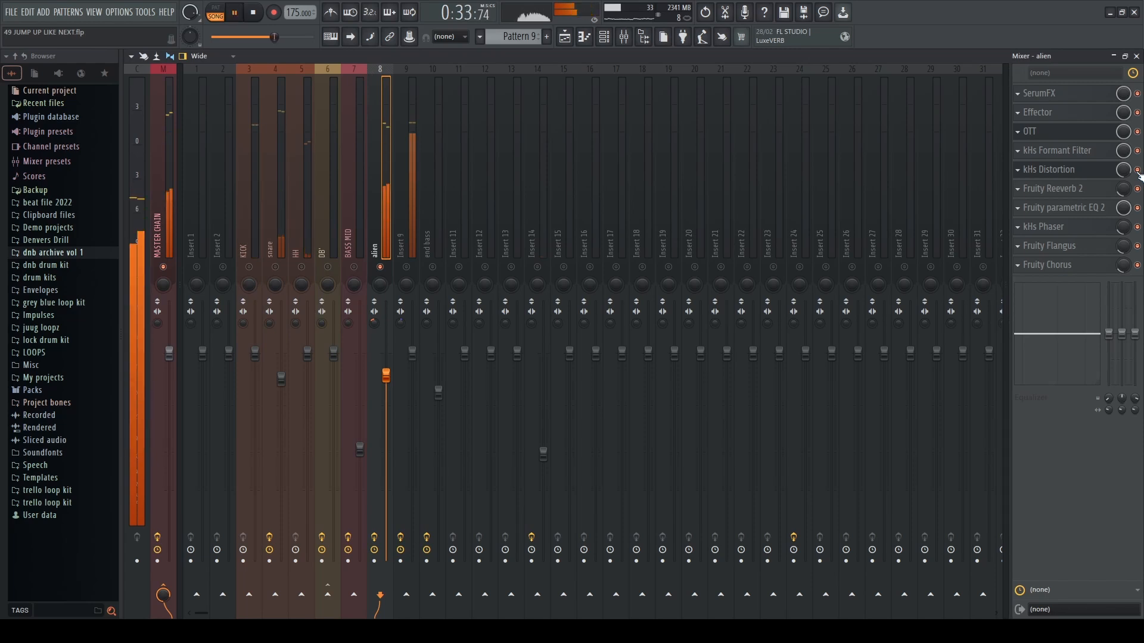
pyautogui.press('space')
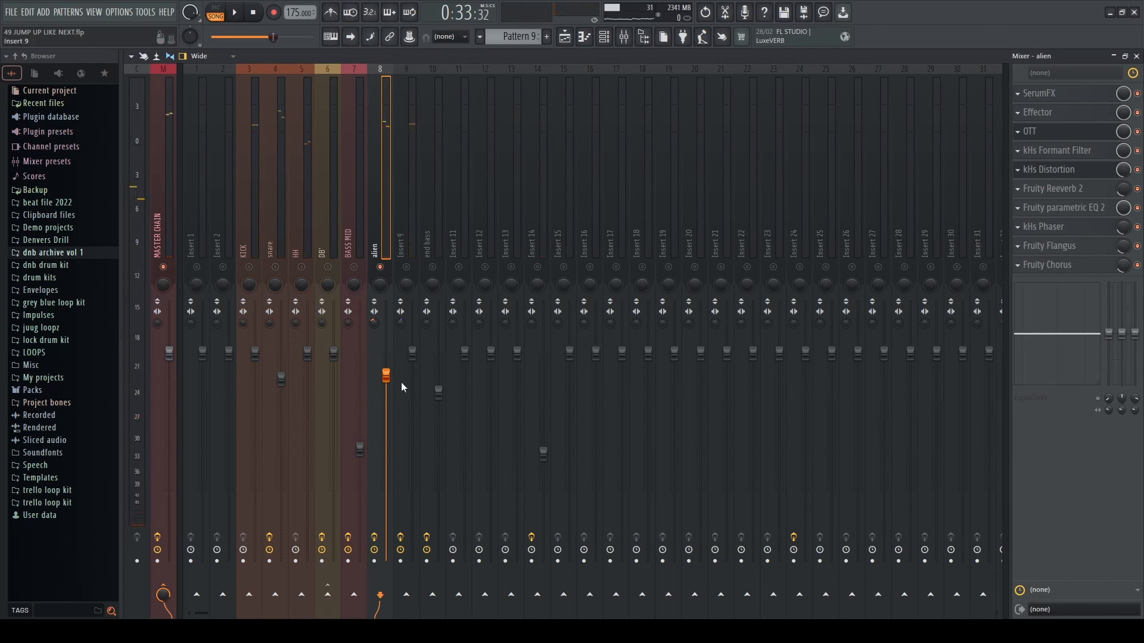
pyautogui.click(1072, 174)
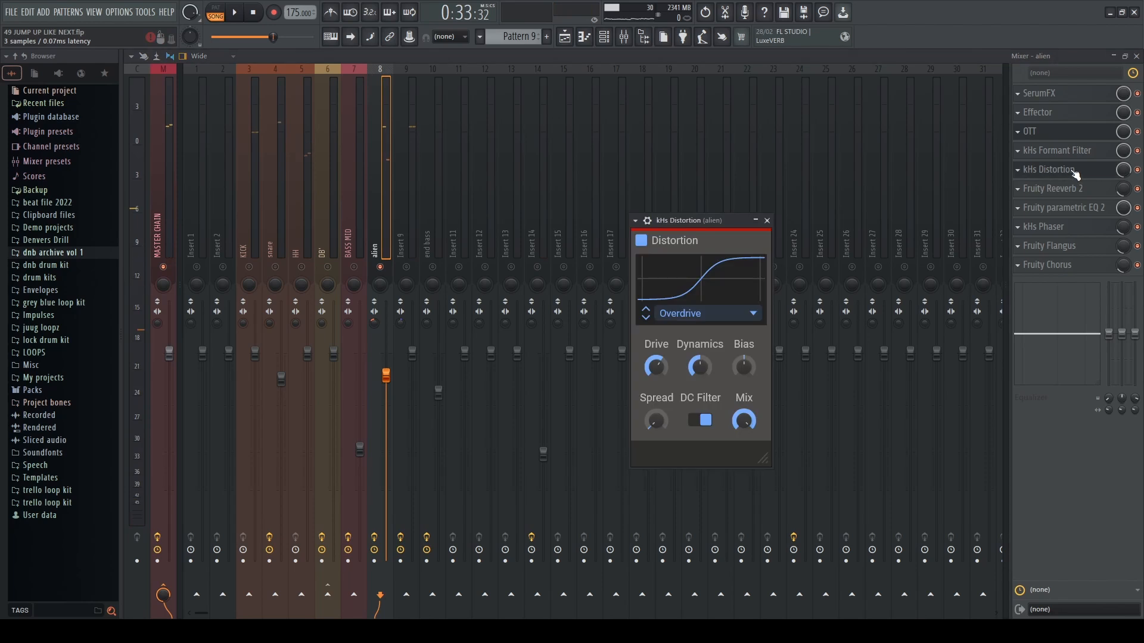
pyautogui.click(1066, 173)
# Step: Review the Fruity Reeverb 2 settings and the Fruity parametric EQ 2 curve on the alien insert
pyautogui.click(1054, 190)
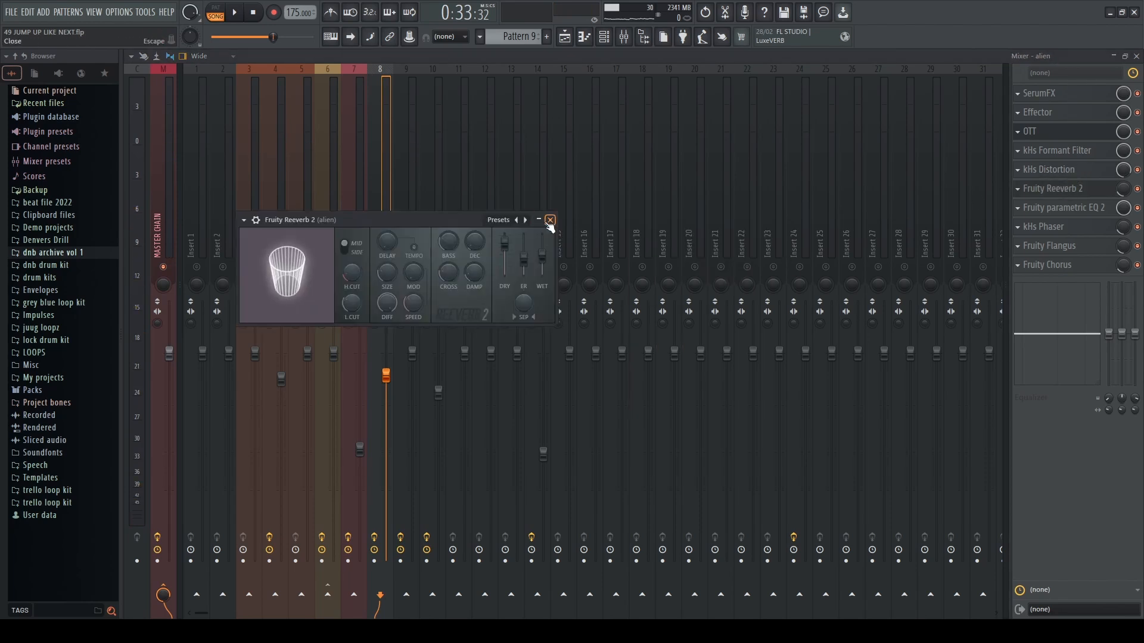
pyautogui.moveTo(458, 221); pyautogui.dragTo(500, 214)
pyautogui.click(592, 214)
pyautogui.click(1063, 210)
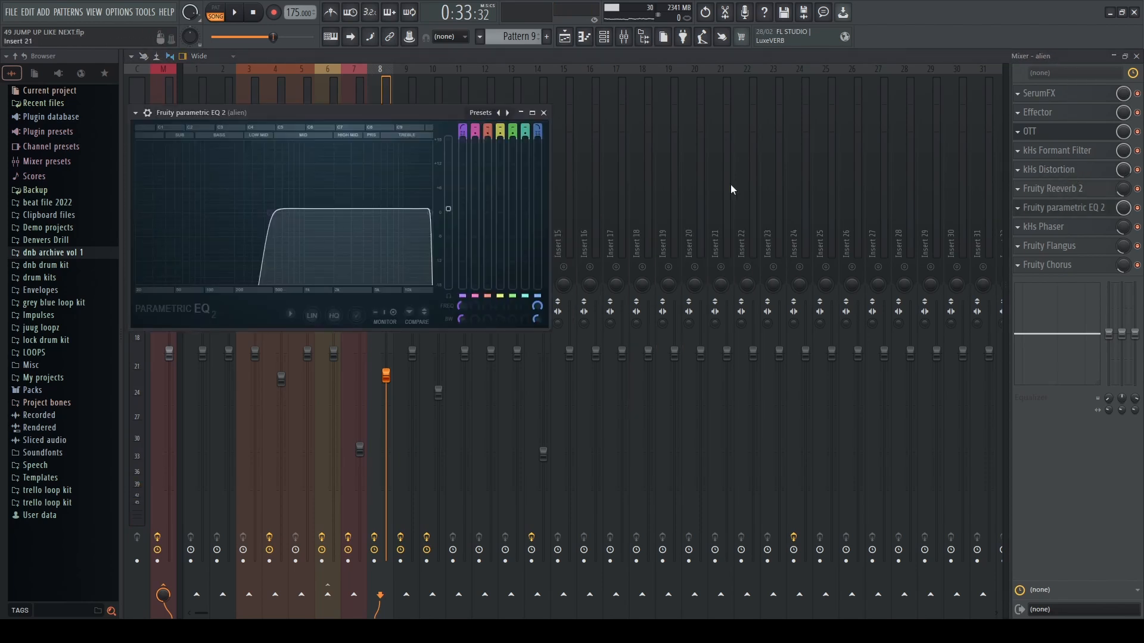
pyautogui.moveTo(411, 121); pyautogui.dragTo(551, 123)
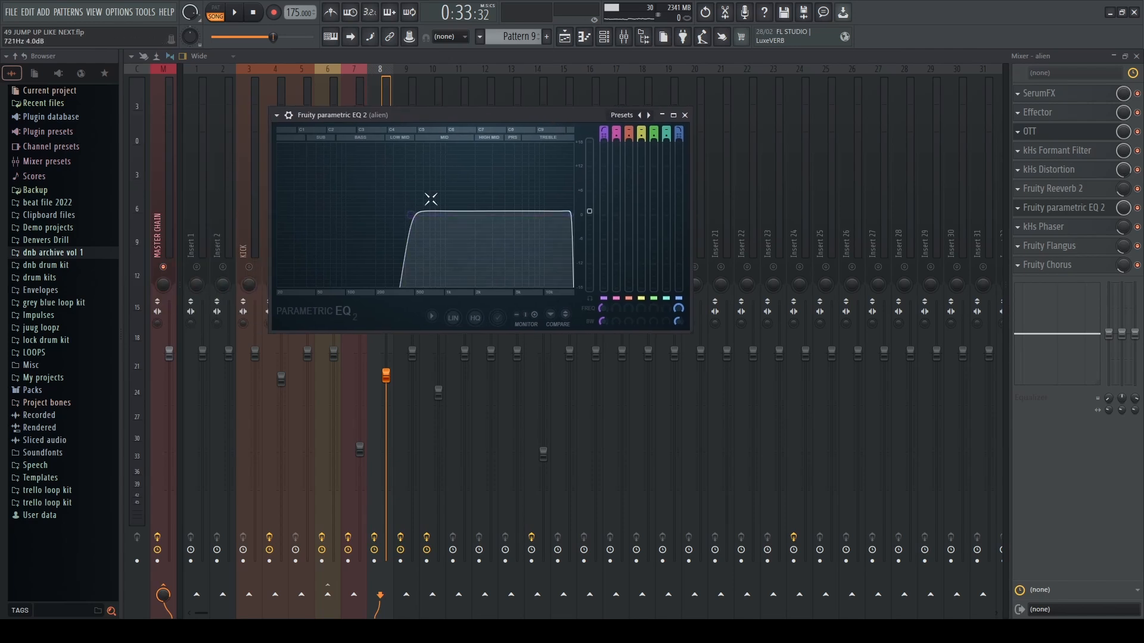
pyautogui.click(685, 115)
# Step: View the kHs Phaser, Fruity Flangus and Fruity Chorus settings, and close the mixer to return to the playlist
pyautogui.click(1072, 232)
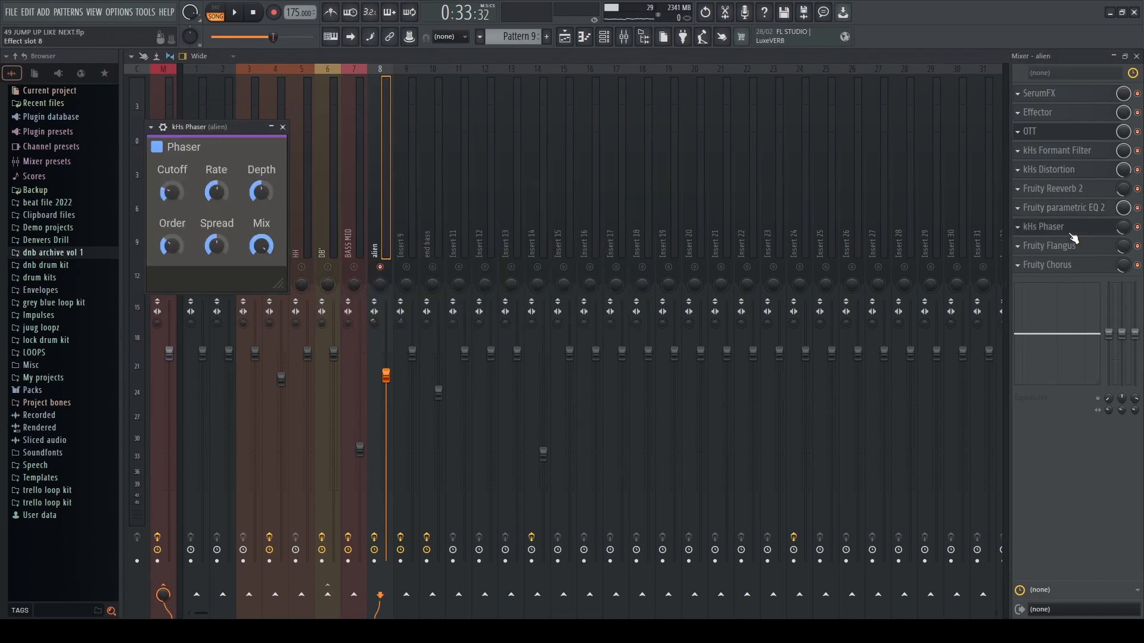
pyautogui.click(1067, 246)
pyautogui.click(1064, 265)
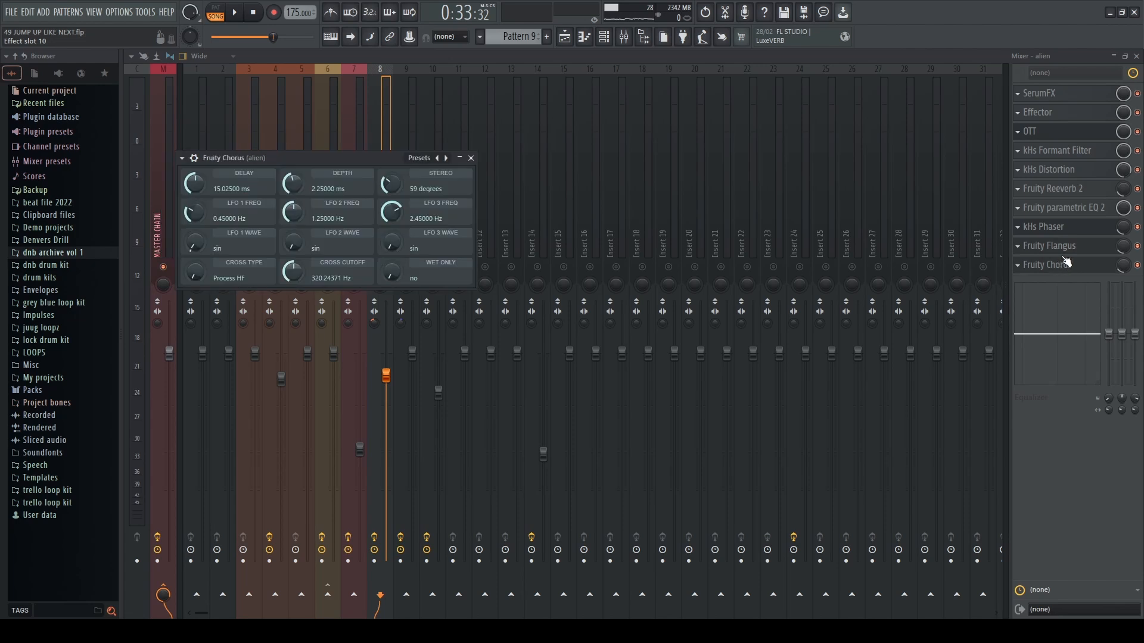
pyautogui.click(1136, 55)
# Step: Play the chopped bass clips on Track 18 again and check the pitch shift of the last clip
pyautogui.scroll(-3, 570, 364)
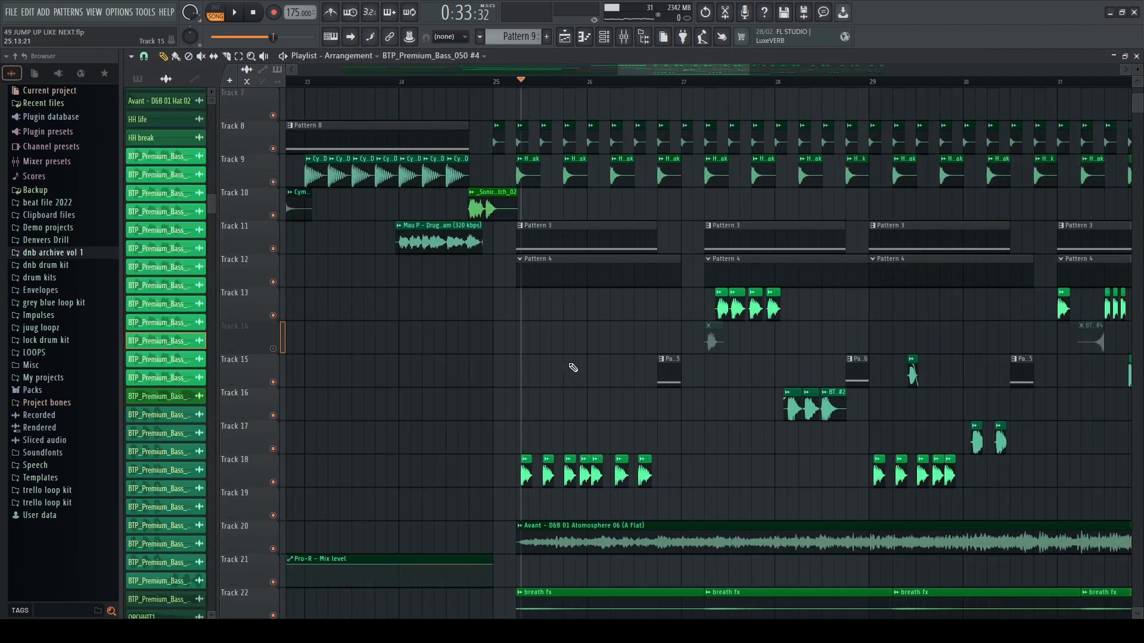
pyautogui.scroll(7, 521, 382)
pyautogui.scroll(-6, 557, 387)
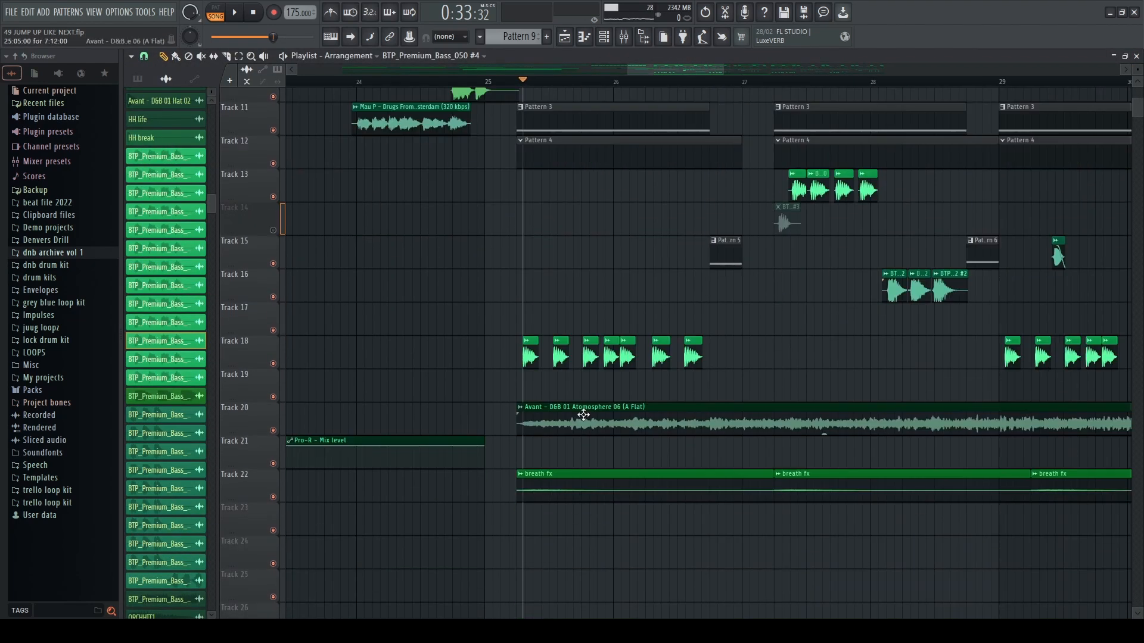
pyautogui.scroll(-4, 614, 393)
pyautogui.scroll(5, 590, 366)
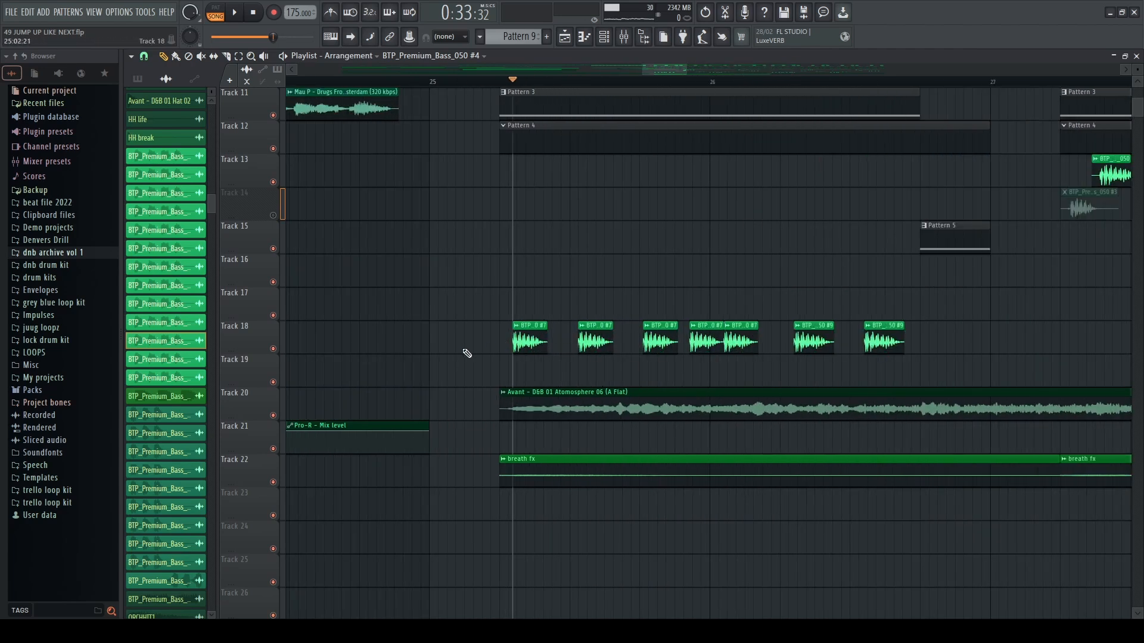
pyautogui.press('space')
pyautogui.scroll(-3, 736, 375)
pyautogui.scroll(4, 757, 363)
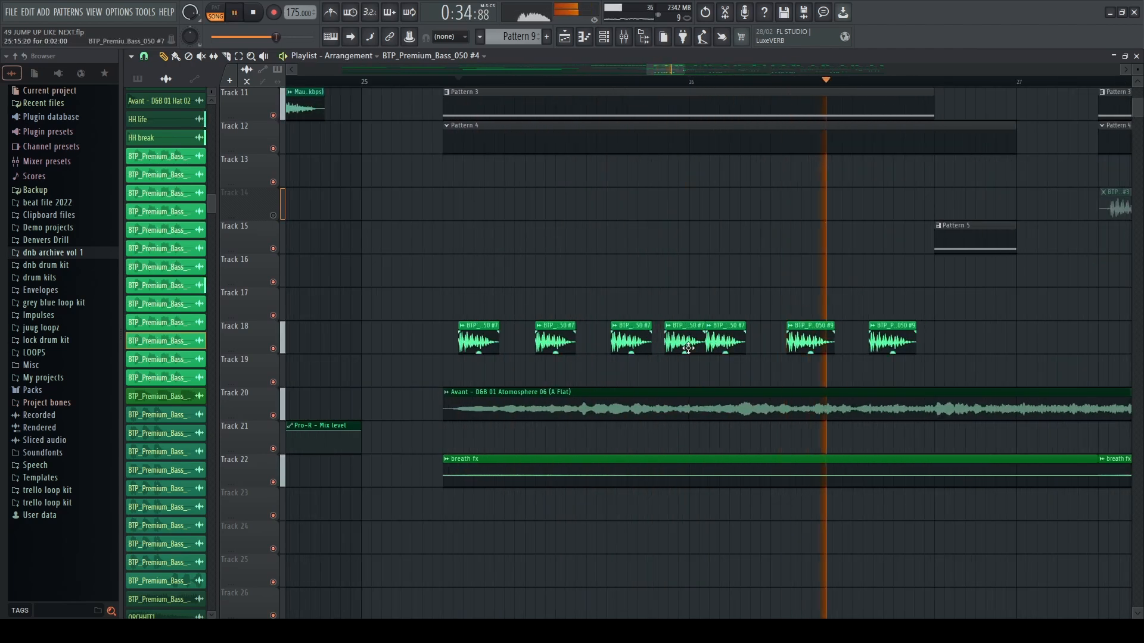
pyautogui.press('space')
pyautogui.doubleClick(883, 343)
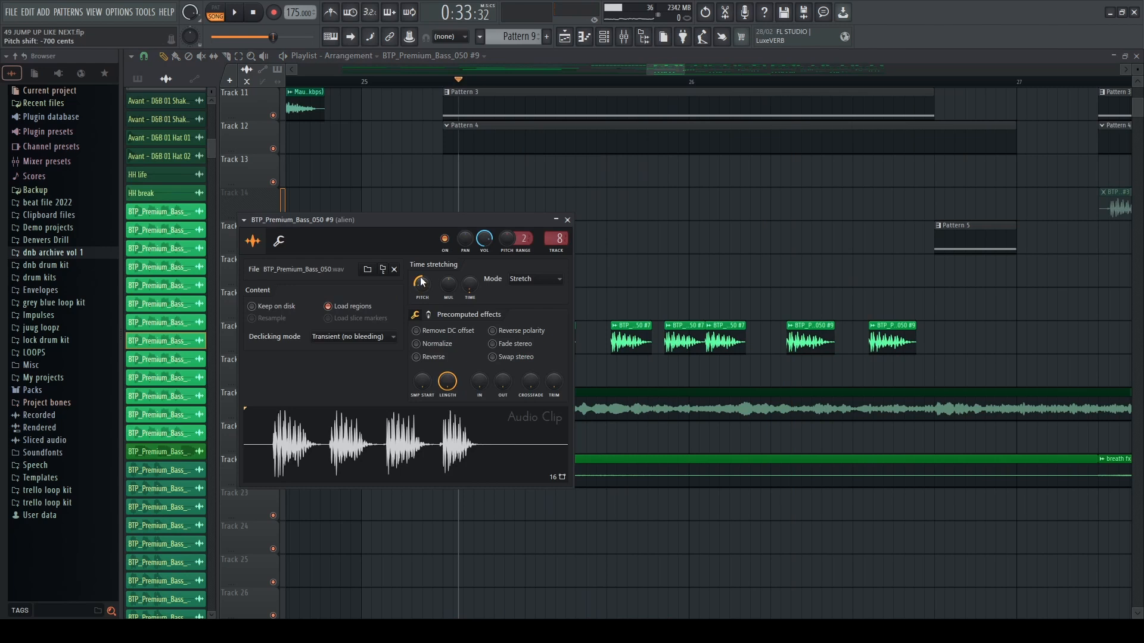
pyautogui.rightClick(720, 259)
# Step: Unmute Track 14 and move the playhead to just before the bass clips between bars 27 and 28
pyautogui.scroll(-4, 549, 323)
pyautogui.scroll(3, 738, 335)
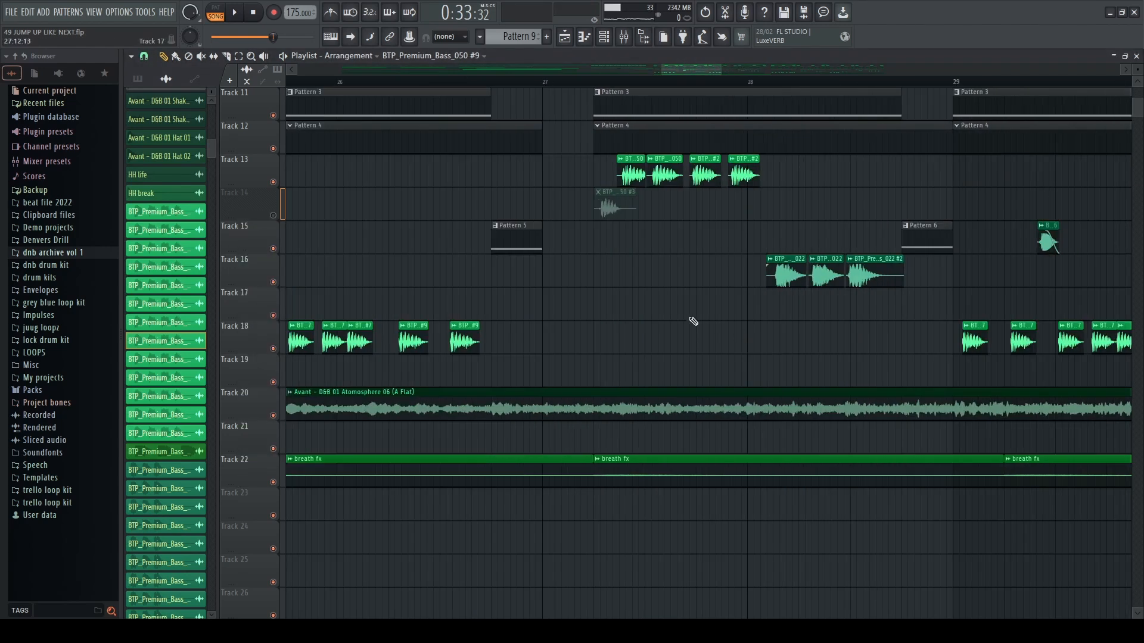
pyautogui.click(276, 215)
pyautogui.click(589, 82)
pyautogui.scroll(4, 577, 302)
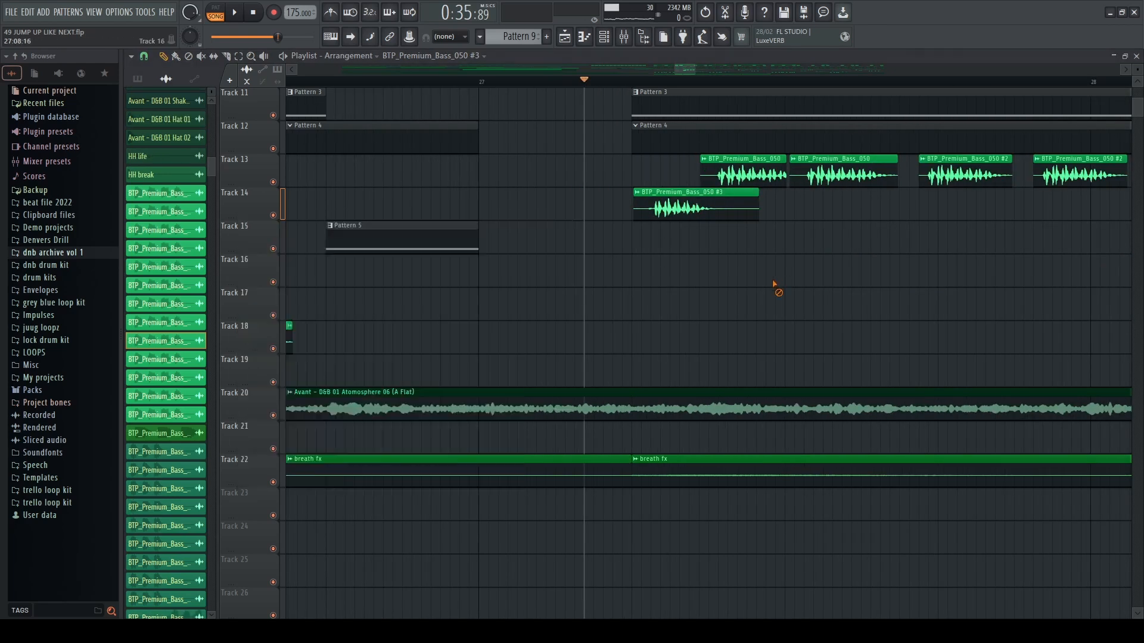
# Step: Inspect the sample settings of the BTP_Premium_Bass_022 clip on Track 16 and close them
pyautogui.scroll(-3, 775, 298)
pyautogui.scroll(-1, 774, 326)
pyautogui.scroll(1, 786, 315)
pyautogui.doubleClick(852, 260)
pyautogui.rightClick(804, 322)
pyautogui.scroll(-1, 786, 339)
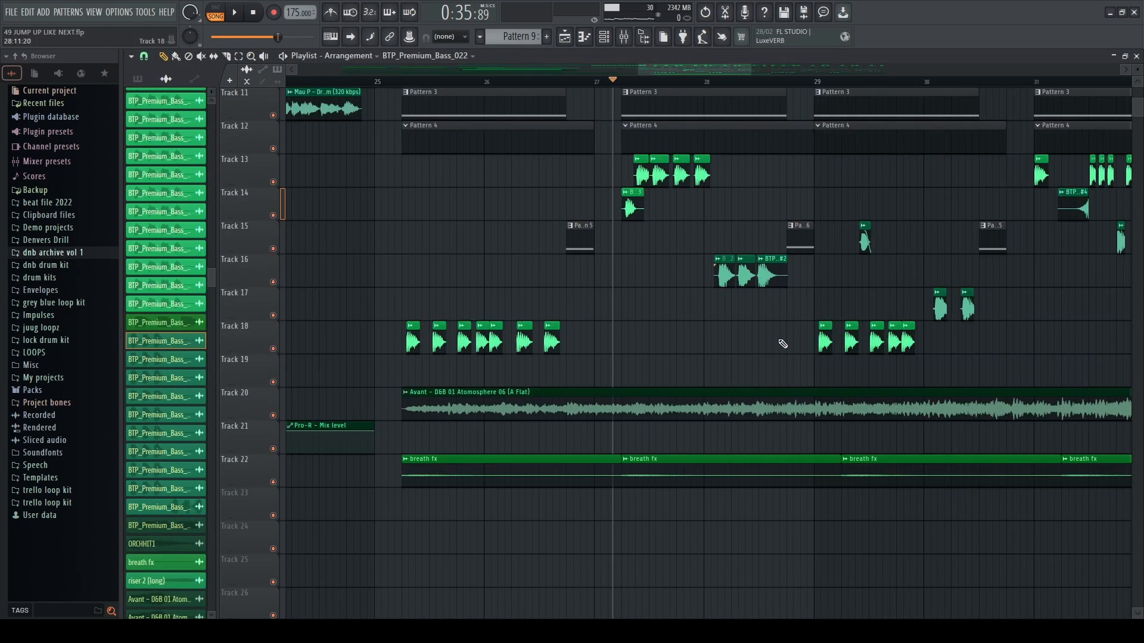
# Step: Place the playhead at the start of the Track 16 bass clips and check the first clip's sample settings
pyautogui.scroll(3, 782, 343)
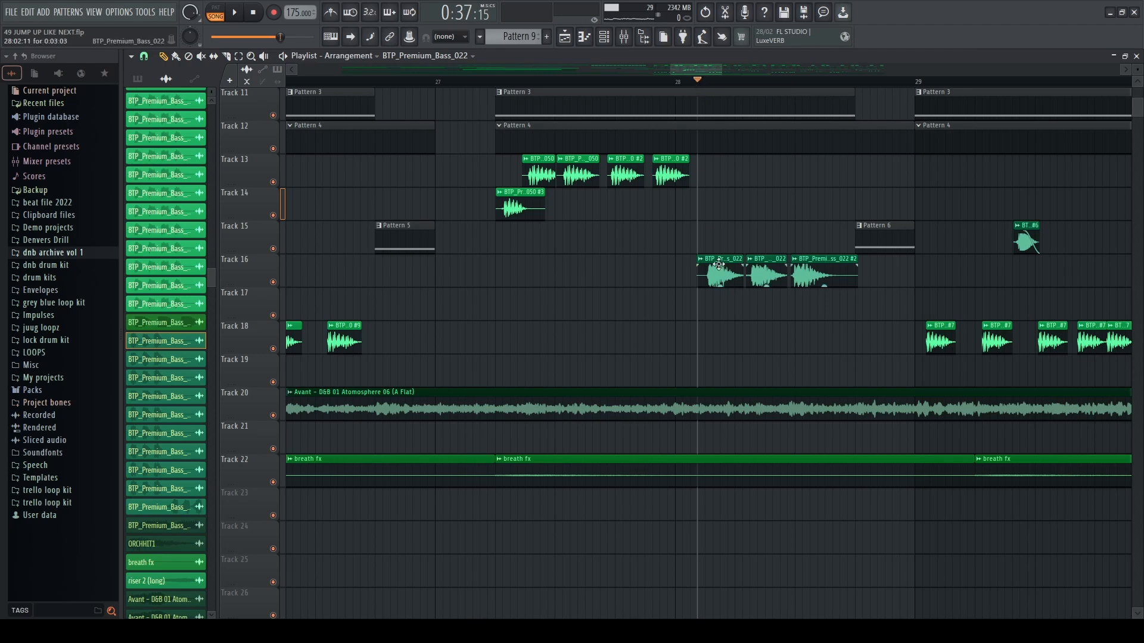
pyautogui.doubleClick(718, 264)
pyautogui.press('Escape')
pyautogui.scroll(2, 760, 306)
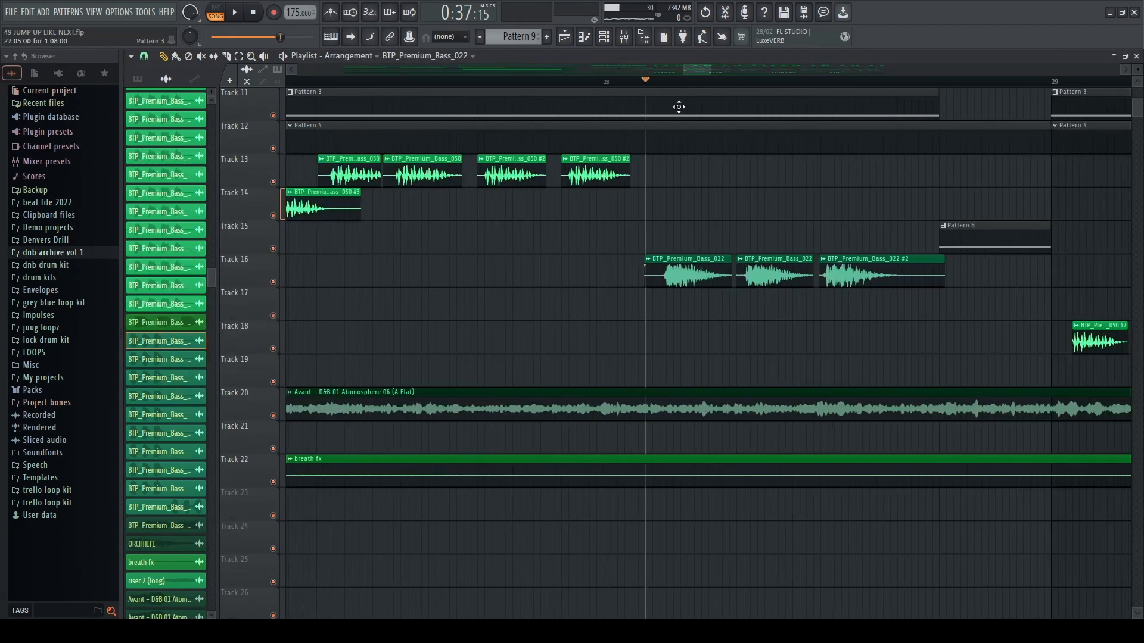
# Step: Play the BTP_Premium_Bass_022 clips on Track 16 twice, viewing the mixer in between
pyautogui.click(629, 43)
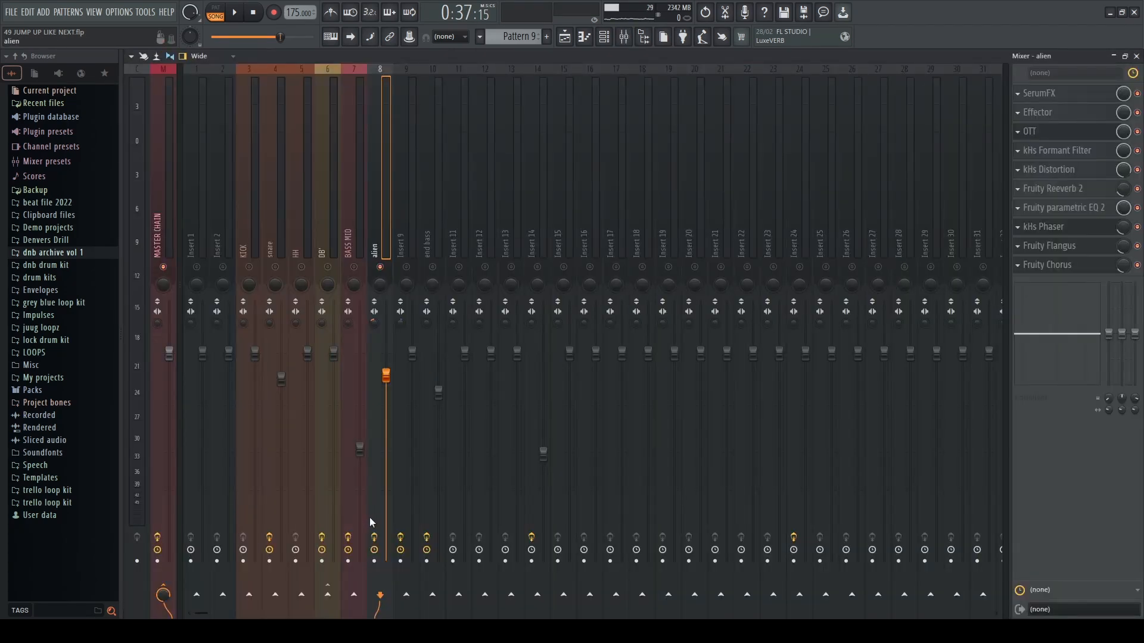
pyautogui.click(1137, 56)
pyautogui.press('space')
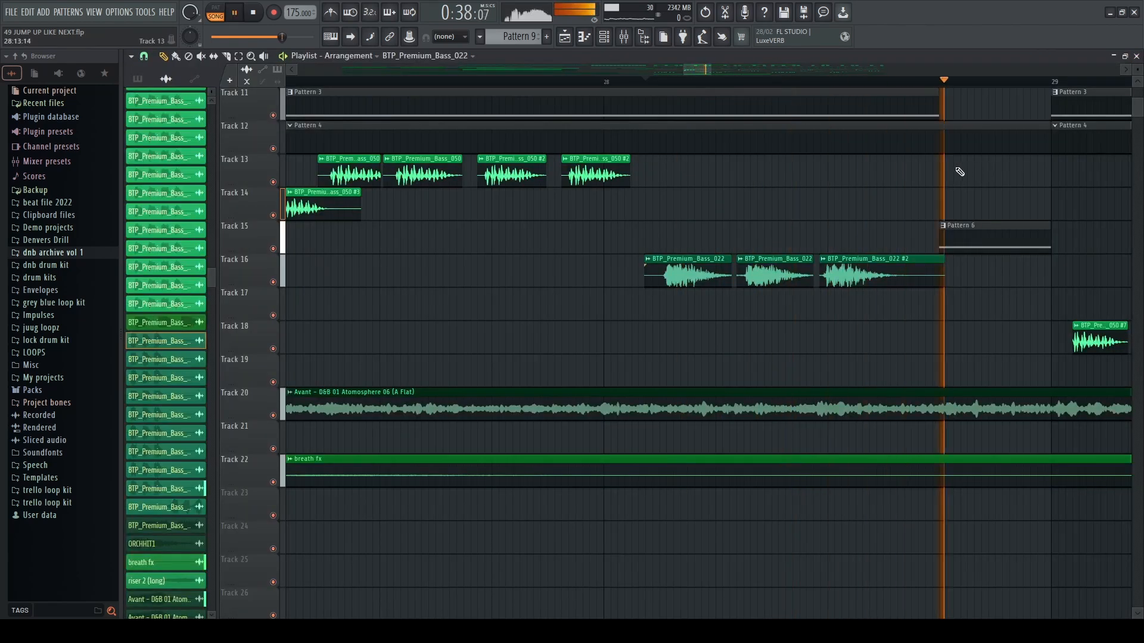
pyautogui.click(624, 36)
pyautogui.press('space')
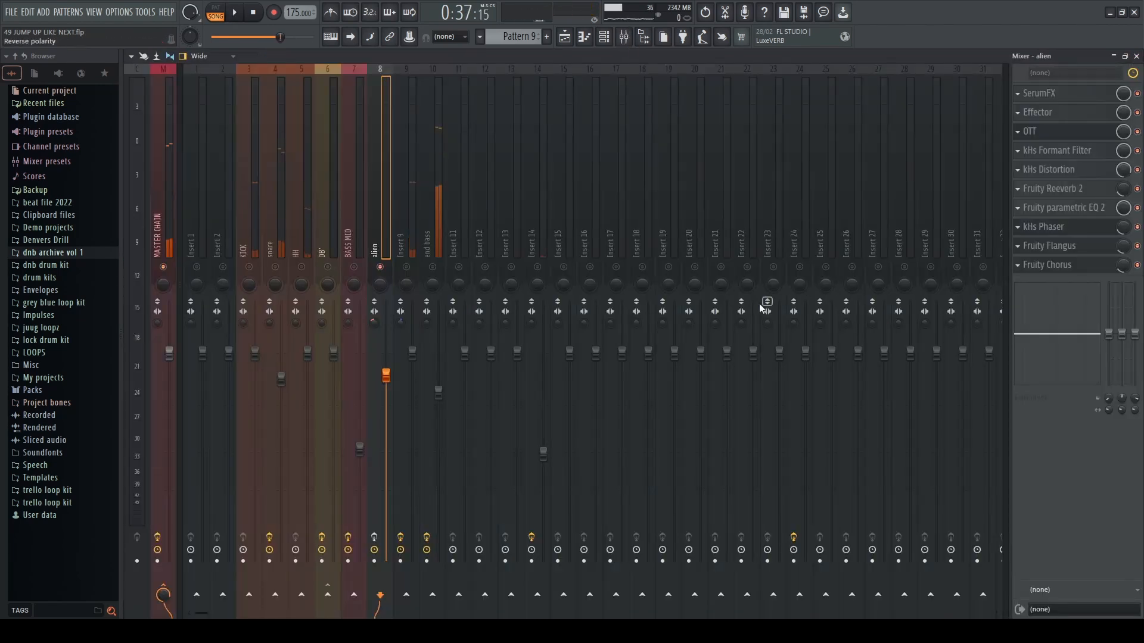
pyautogui.click(1136, 56)
pyautogui.press('space')
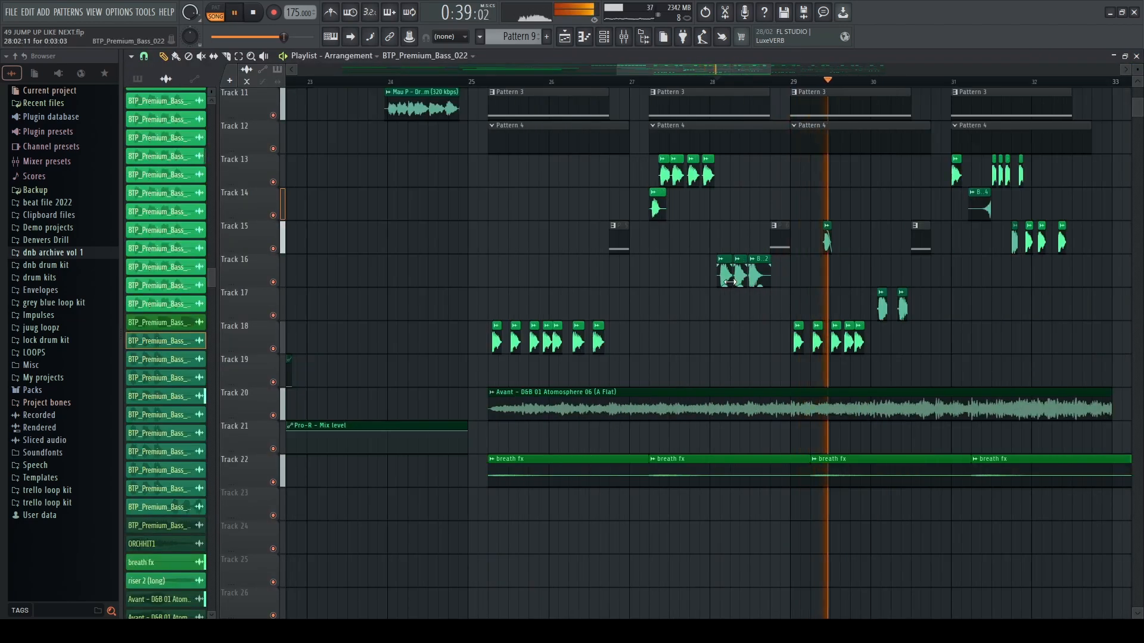
pyautogui.press('space')
# Step: Move the playhead to the start of the drop in bar 25 and briefly play it
pyautogui.scroll(-5, 803, 295)
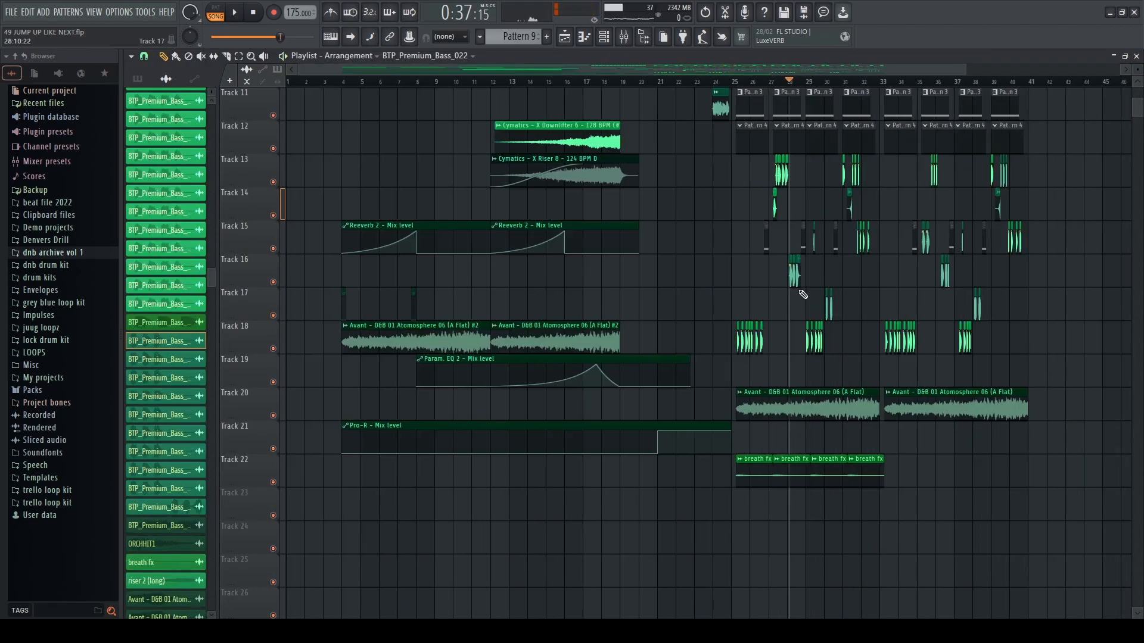
pyautogui.scroll(4, 802, 294)
pyautogui.scroll(3, 598, 133)
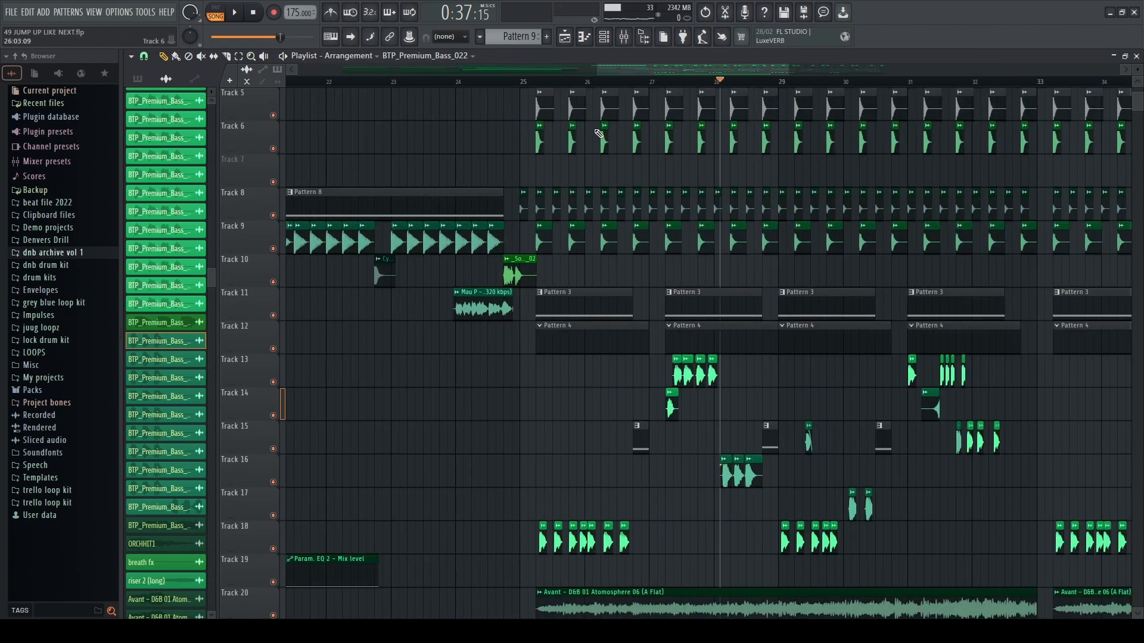
pyautogui.scroll(3, 564, 245)
pyautogui.scroll(3, 564, 245)
pyautogui.click(622, 81)
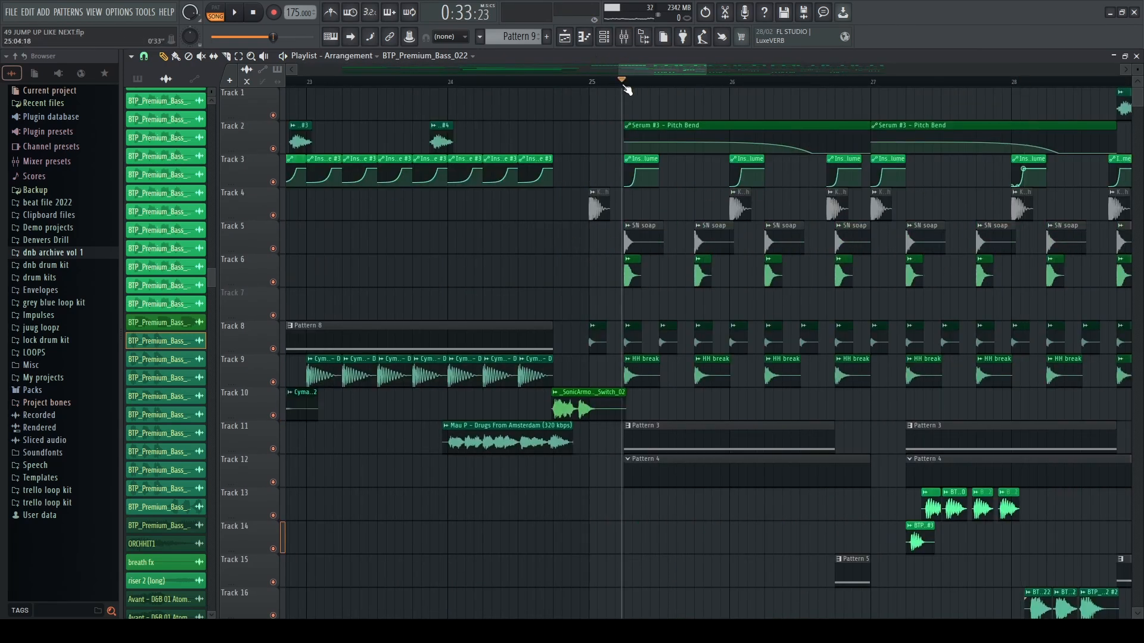
pyautogui.press('space')
pyautogui.scroll(-2, 654, 93)
pyautogui.press('space')
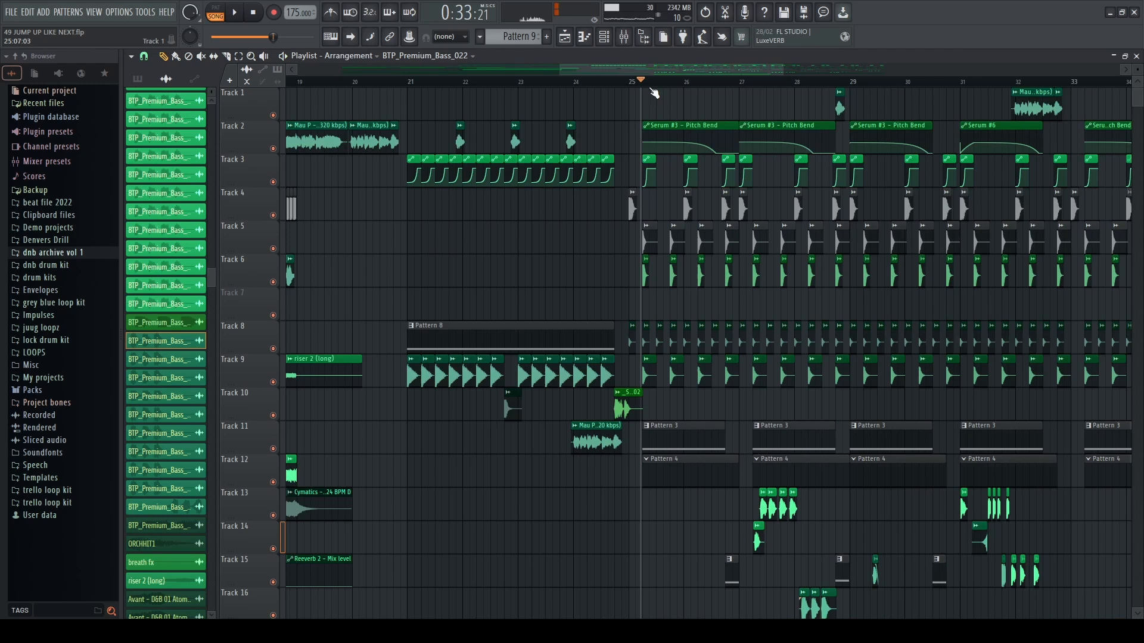
# Step: Solo Insert 9 in the mixer, play the drop from bar 25, return to the playlist and stop playback
pyautogui.click(623, 39)
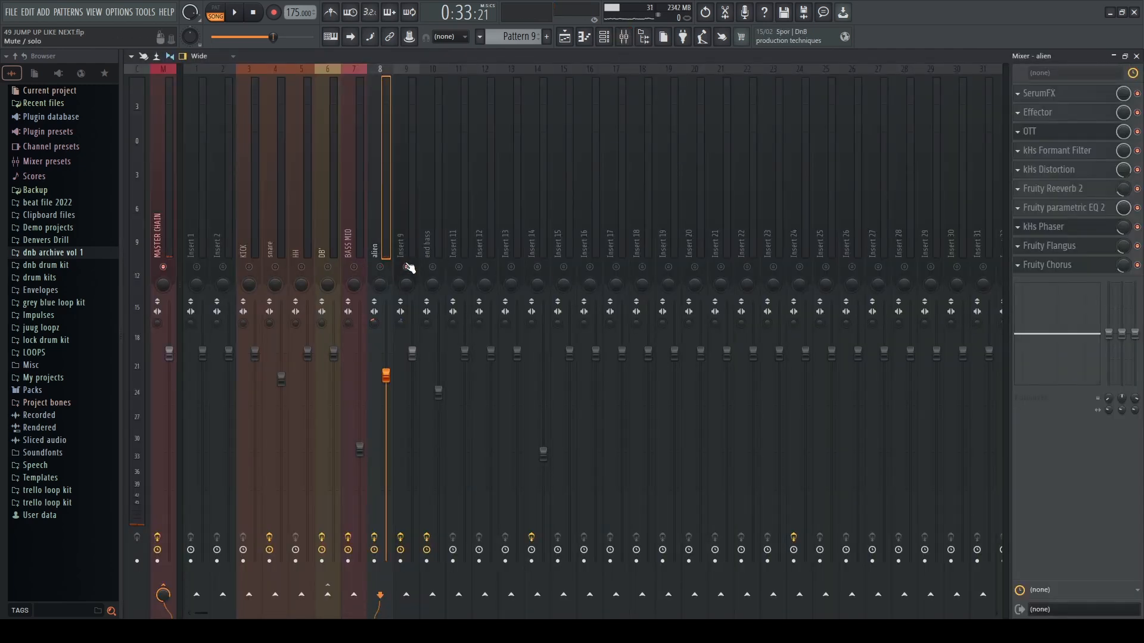
pyautogui.click(407, 267)
pyautogui.press('space')
pyautogui.rightClick(408, 268)
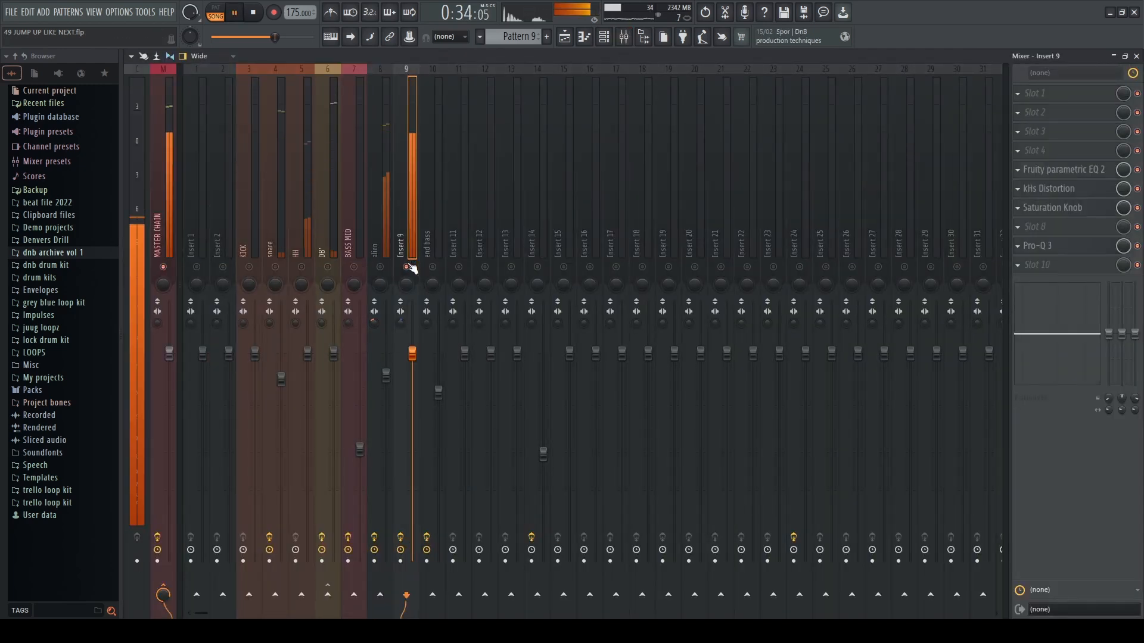
pyautogui.click(1136, 56)
pyautogui.scroll(-5, 704, 352)
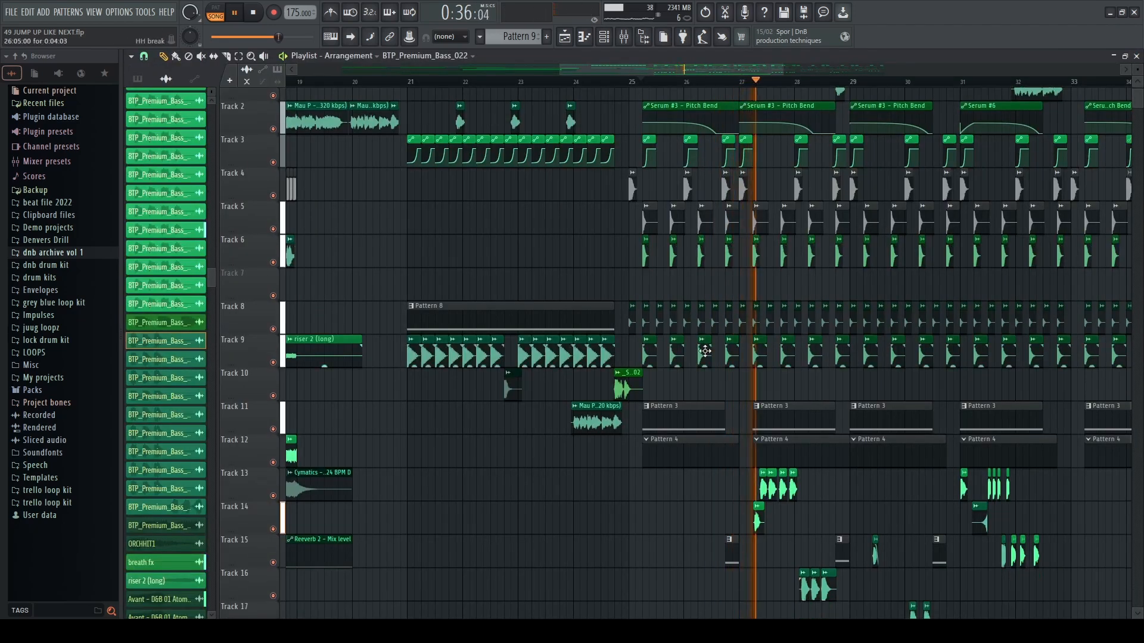
pyautogui.press('space')
# Step: Select Pattern 3 in the playlist and show its channels in the channel rack
pyautogui.click(694, 268)
pyautogui.click(589, 37)
pyautogui.click(603, 38)
pyautogui.click(593, 39)
pyautogui.click(604, 39)
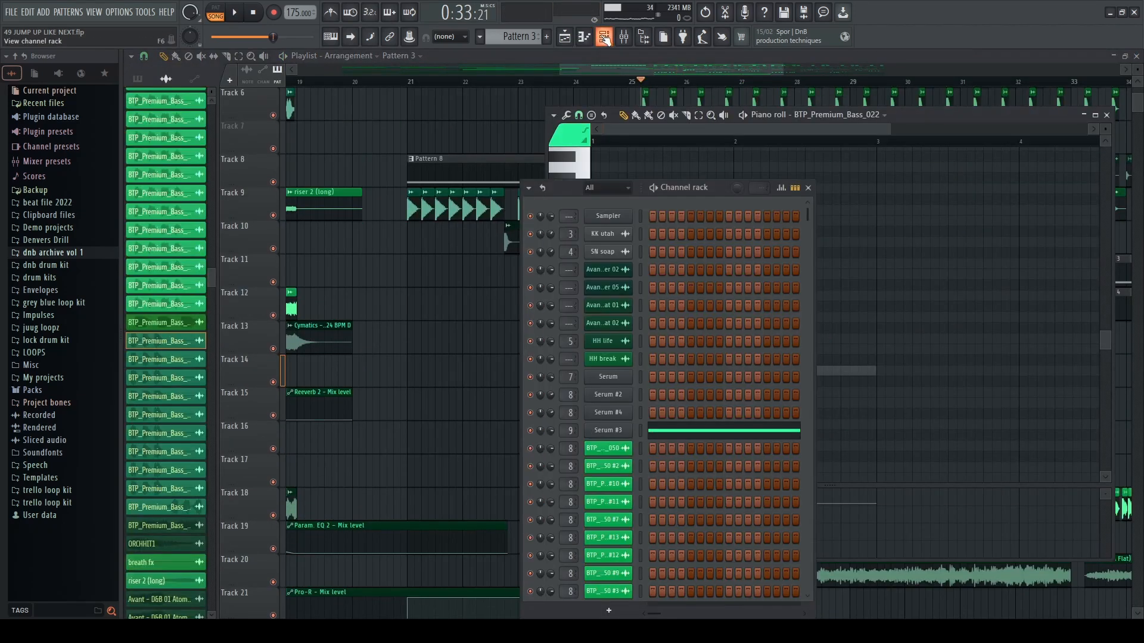
# Step: Inspect the oscillator and distortion effect settings of the Serum #3 instrument and close it
pyautogui.moveTo(487, 157); pyautogui.dragTo(592, 126)
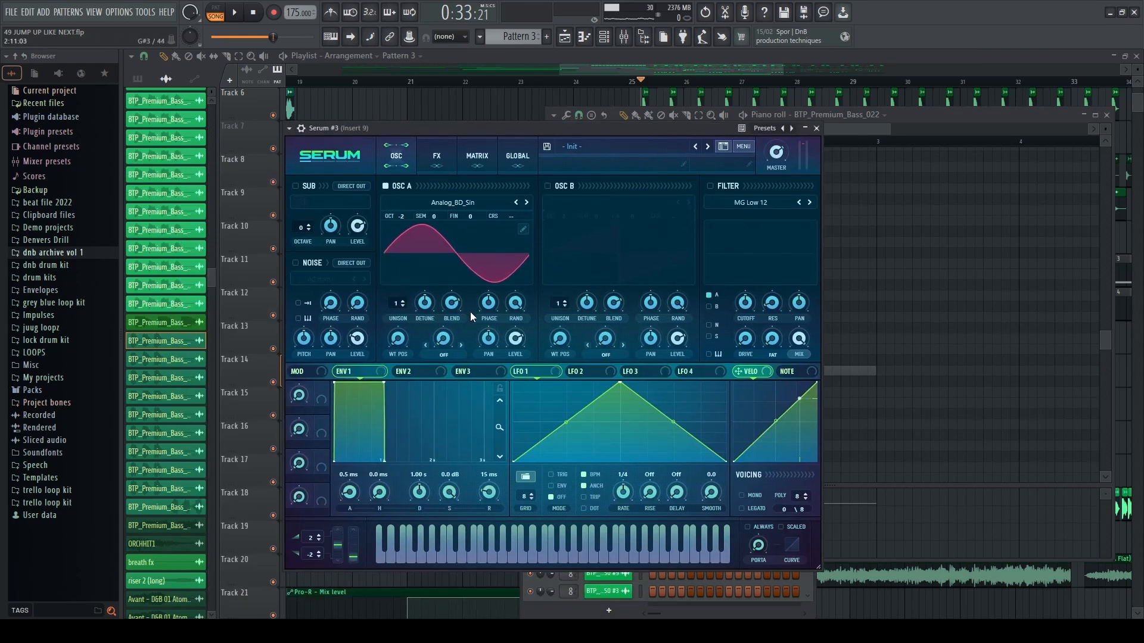
pyautogui.moveTo(520, 129); pyautogui.dragTo(529, 127)
pyautogui.click(454, 162)
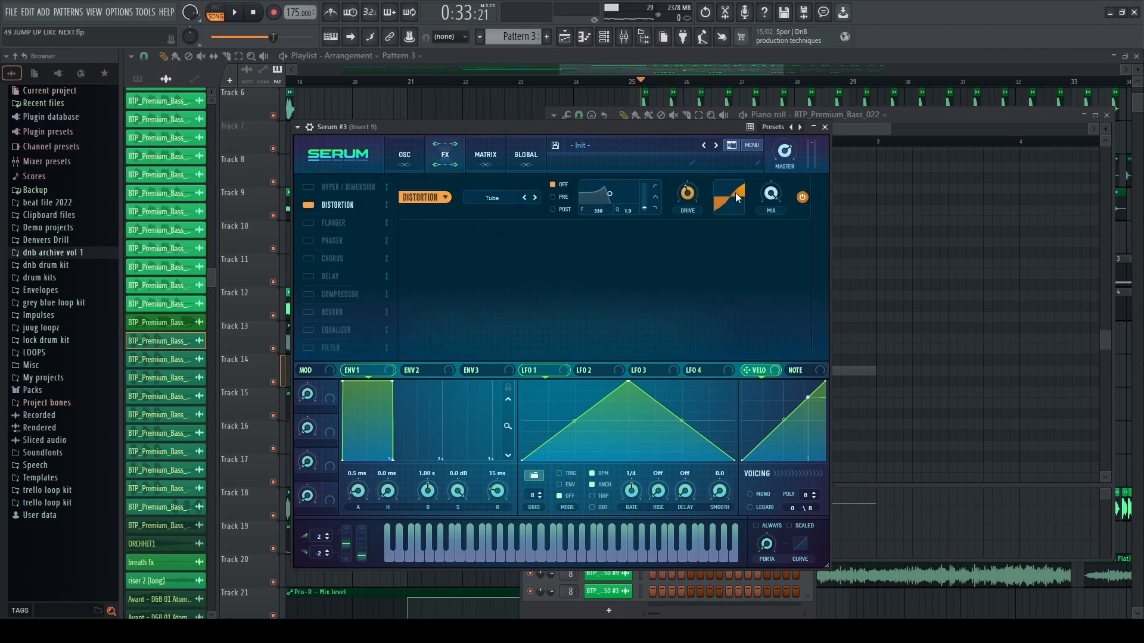
pyautogui.click(825, 127)
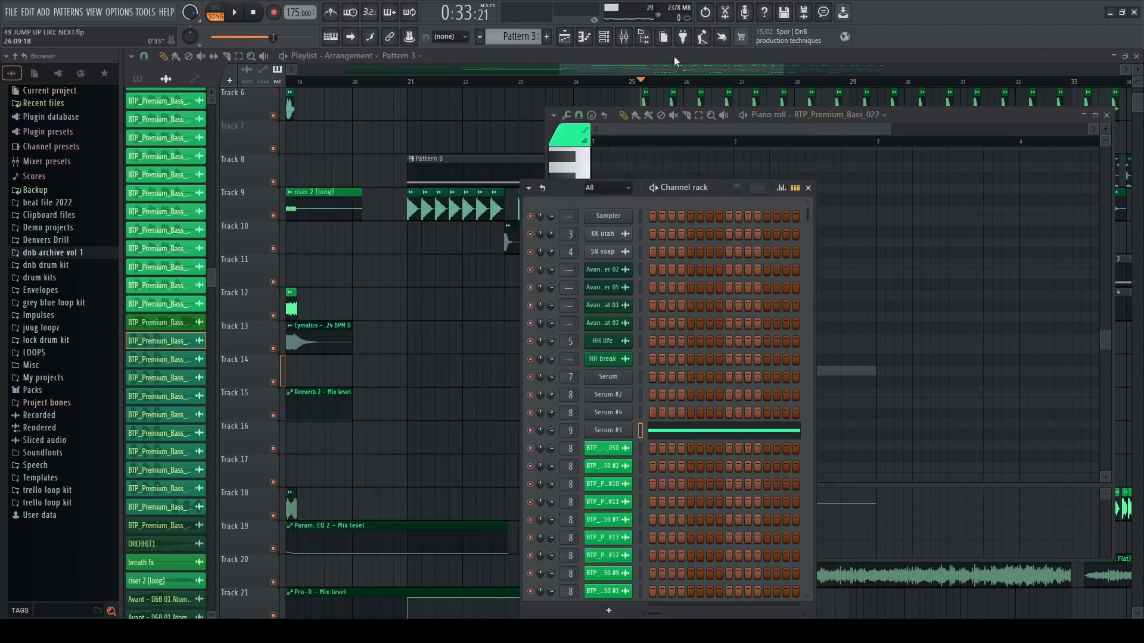
# Step: Inspect the Saturation Knob and kHs Distortion settings in Insert 9's effects chain
pyautogui.click(624, 38)
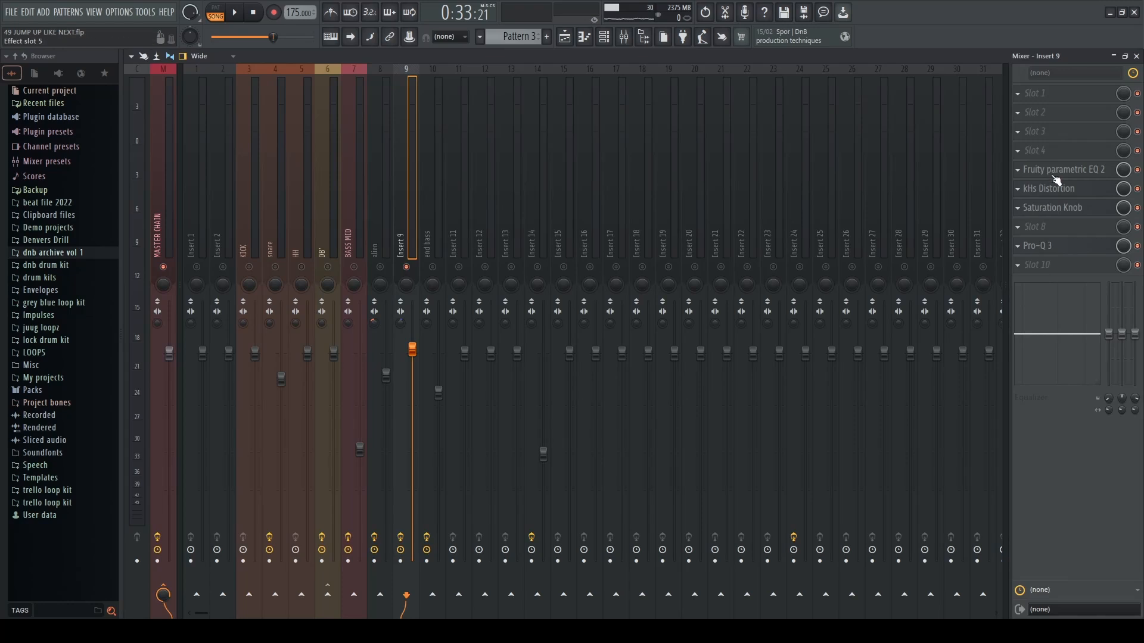
pyautogui.click(1051, 247)
pyautogui.click(1065, 208)
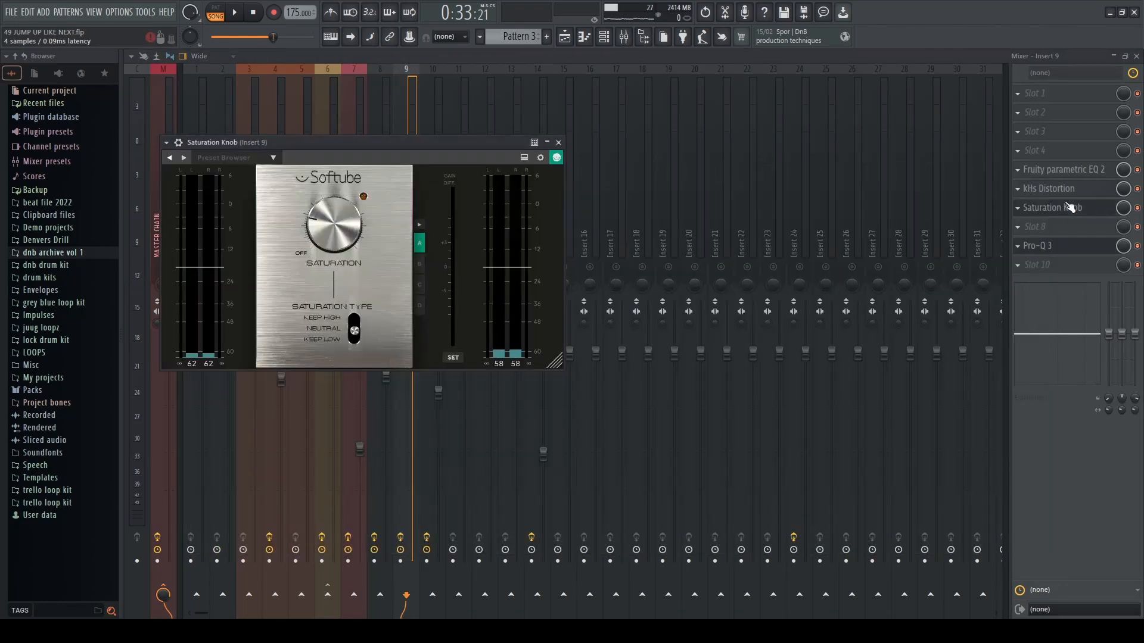
pyautogui.click(1050, 189)
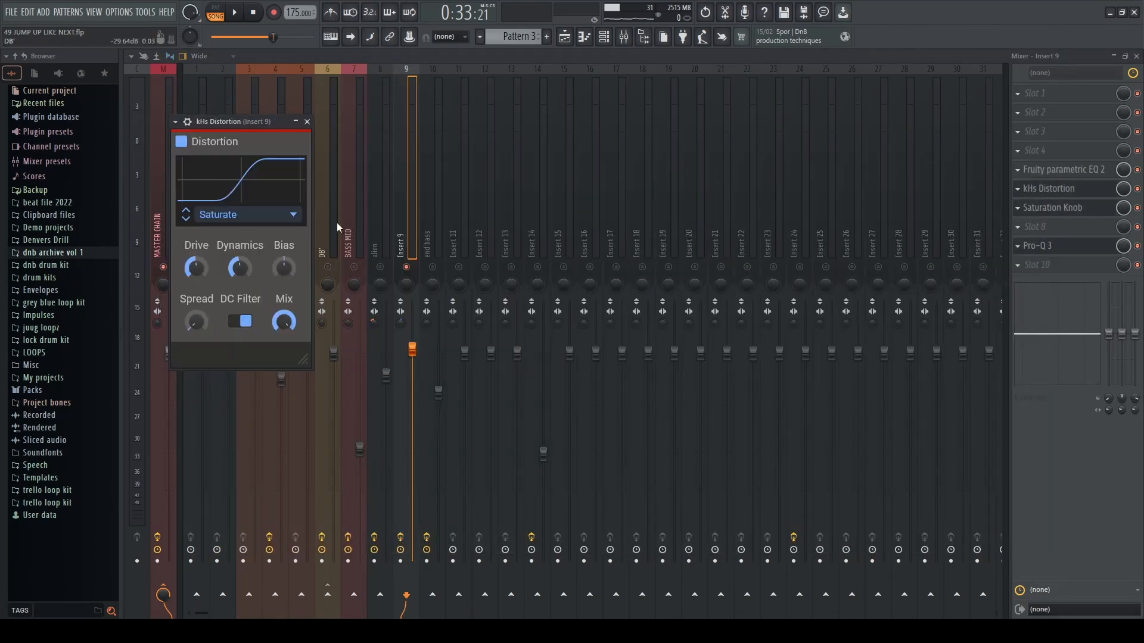
pyautogui.click(307, 121)
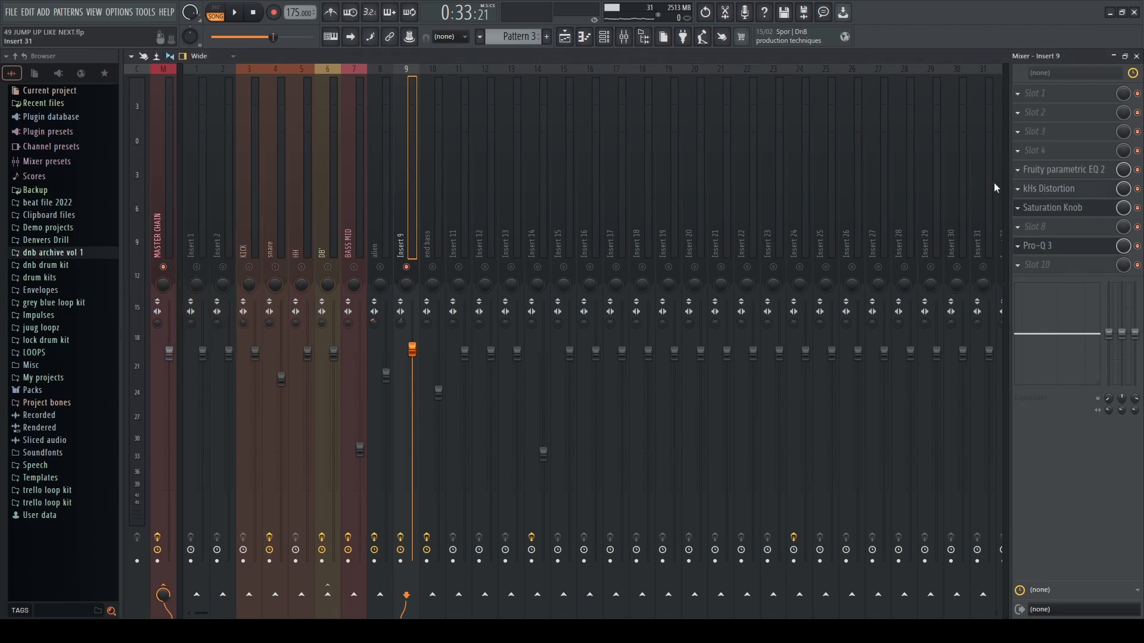
pyautogui.click(1040, 189)
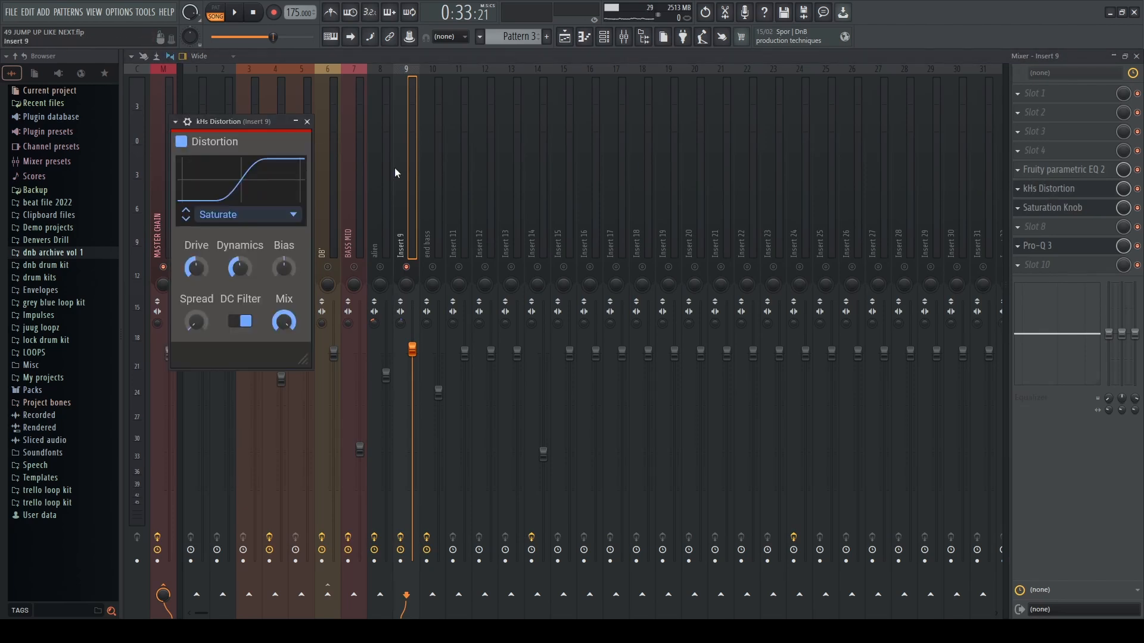
pyautogui.click(308, 122)
# Step: Examine the Fruity parametric EQ 2 curve and its low-pass band on Insert 9, and close the plug-in
pyautogui.click(1065, 172)
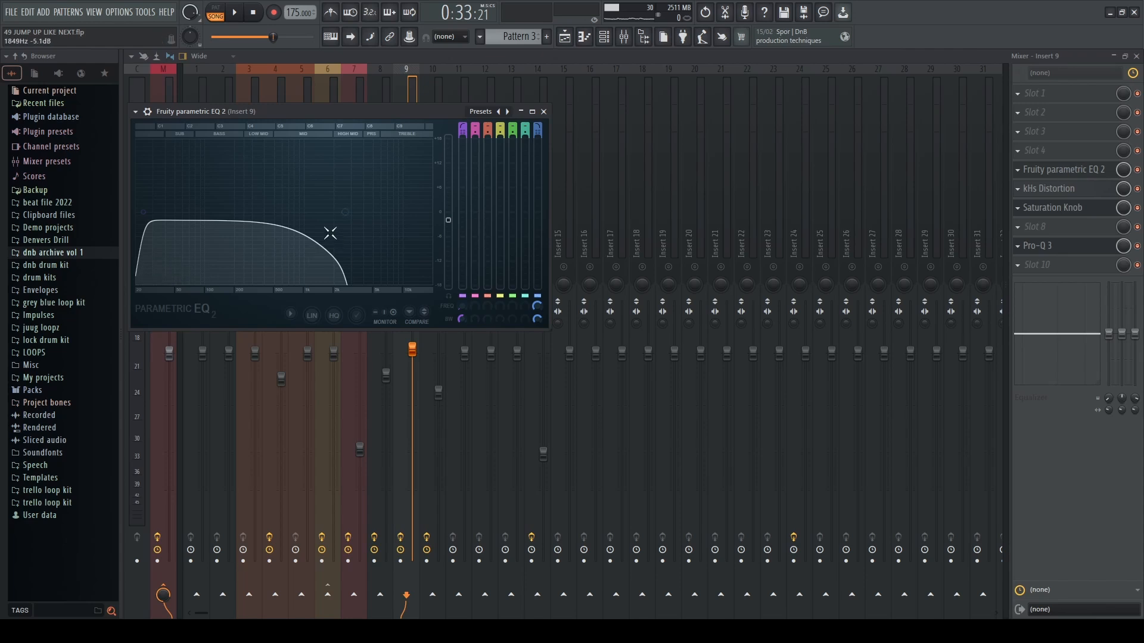
pyautogui.moveTo(388, 111); pyautogui.dragTo(668, 116)
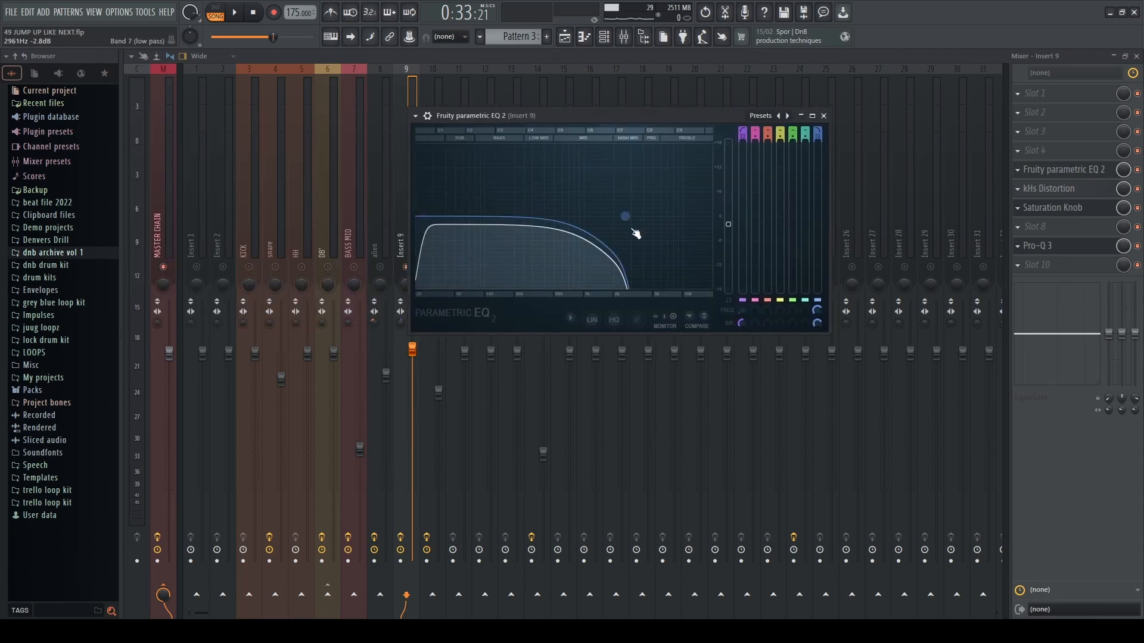
pyautogui.click(824, 116)
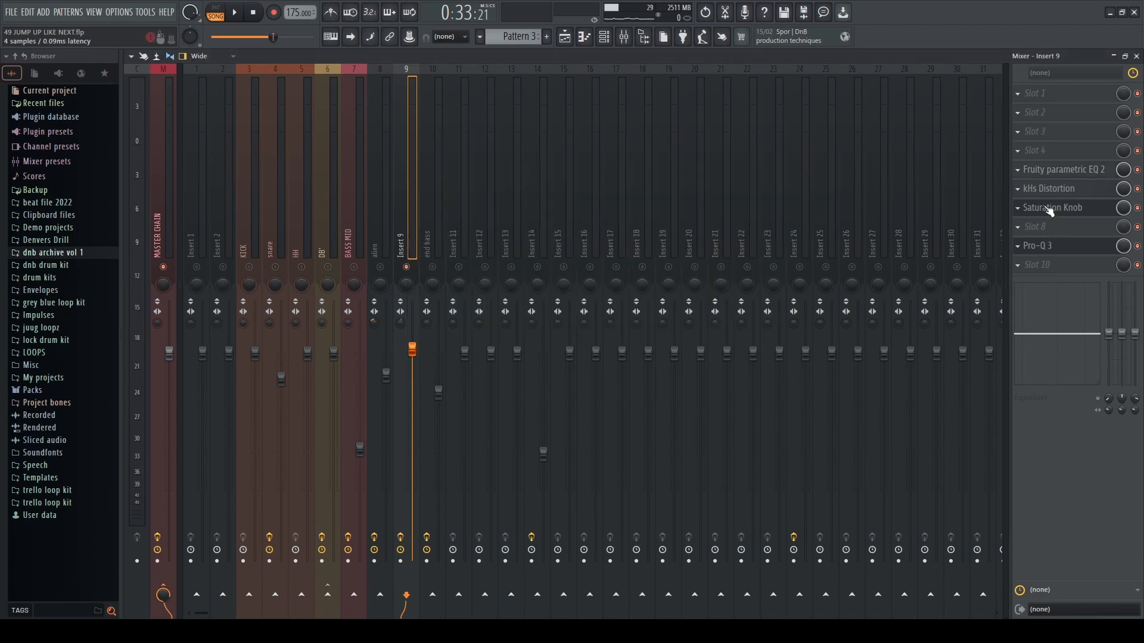
# Step: Open Pro-Q 3 on Insert 9, remove its low-cut band and undo the removal
pyautogui.click(1037, 246)
pyautogui.moveTo(691, 176); pyautogui.dragTo(663, 89)
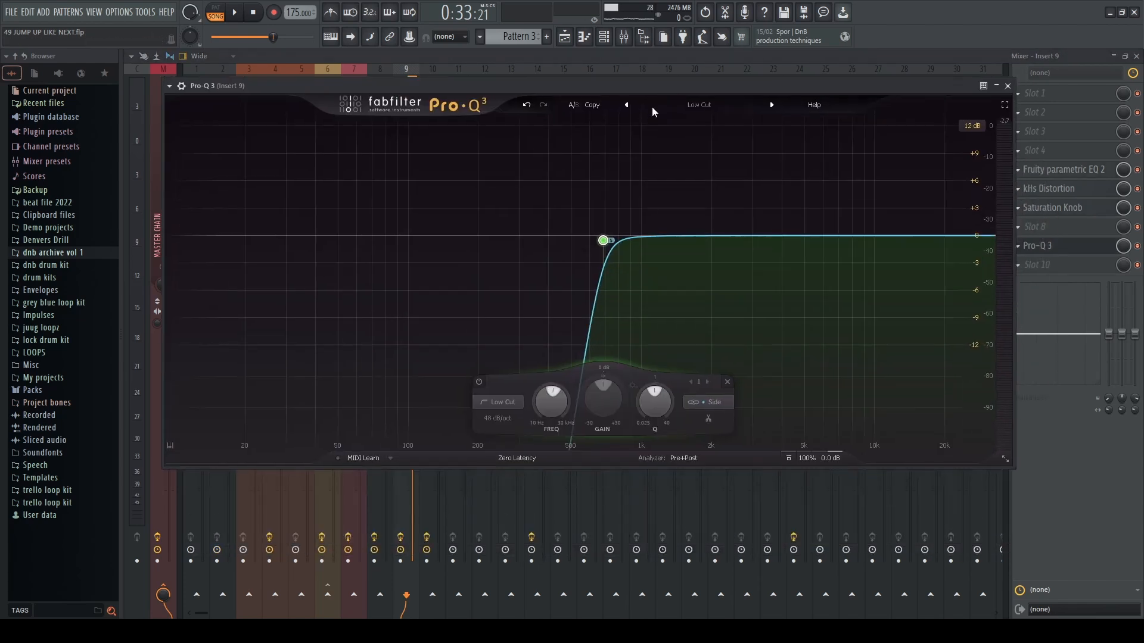
pyautogui.click(635, 205)
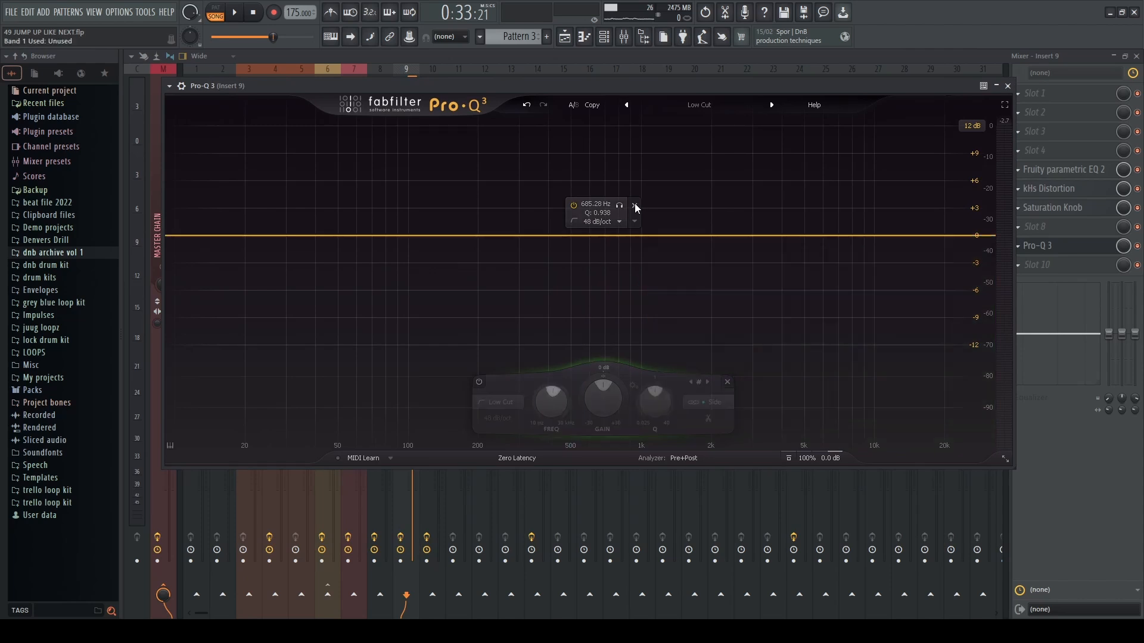
pyautogui.hotkey('ctrl', 'z')
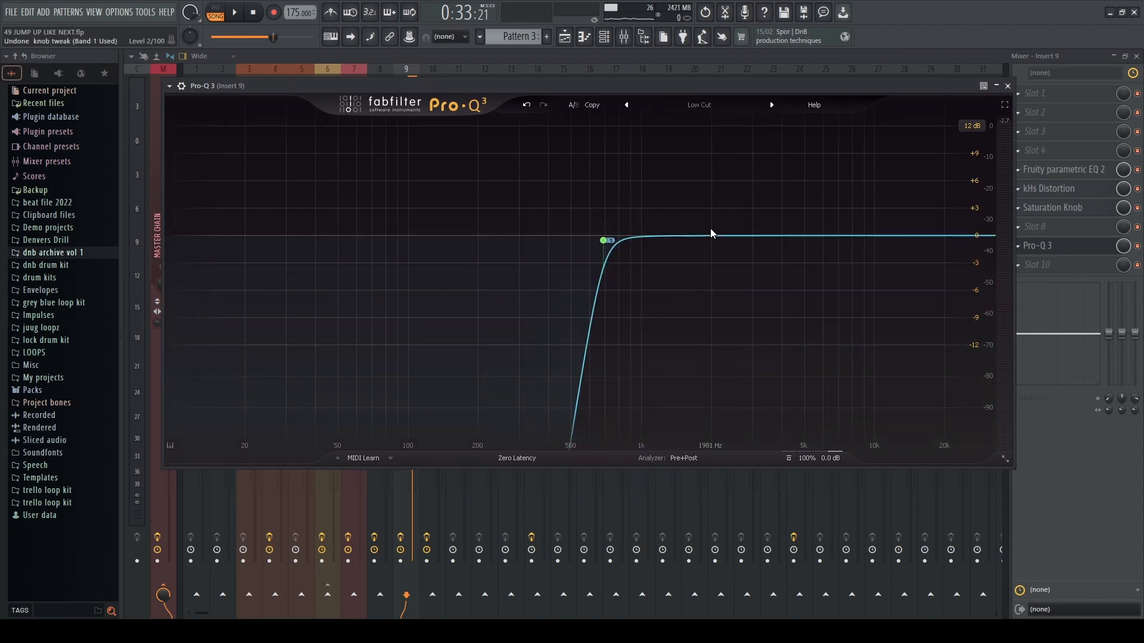
# Step: Set the Pro-Q 3 low-cut band to 657.63 Hz with Side placement and close the plug-in
pyautogui.doubleClick(602, 241)
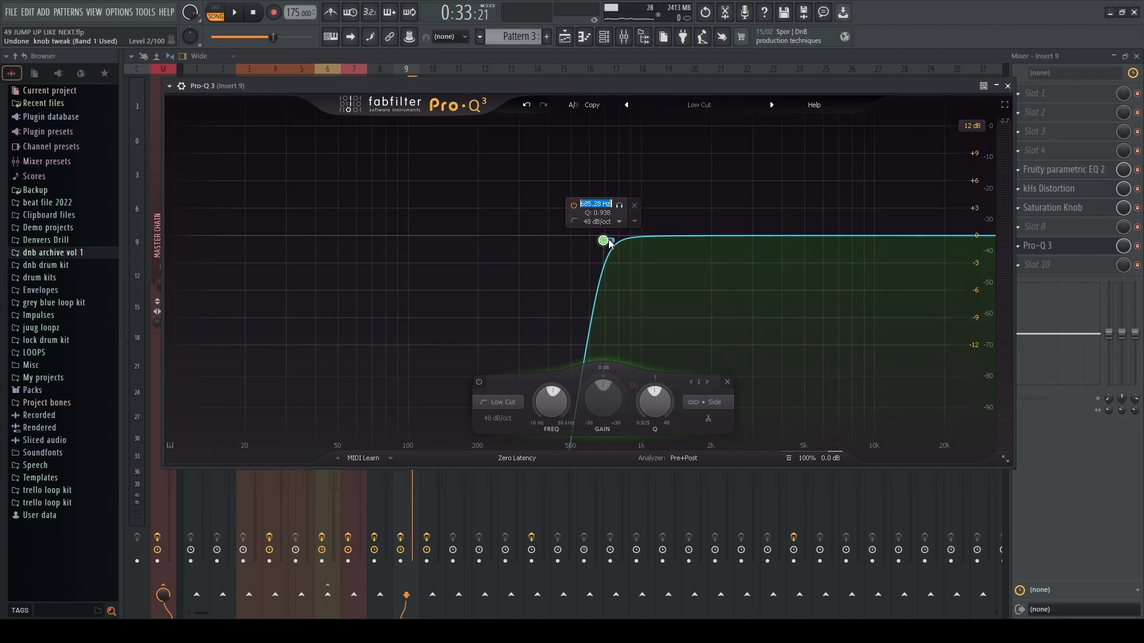
pyautogui.moveTo(609, 244); pyautogui.dragTo(603, 245)
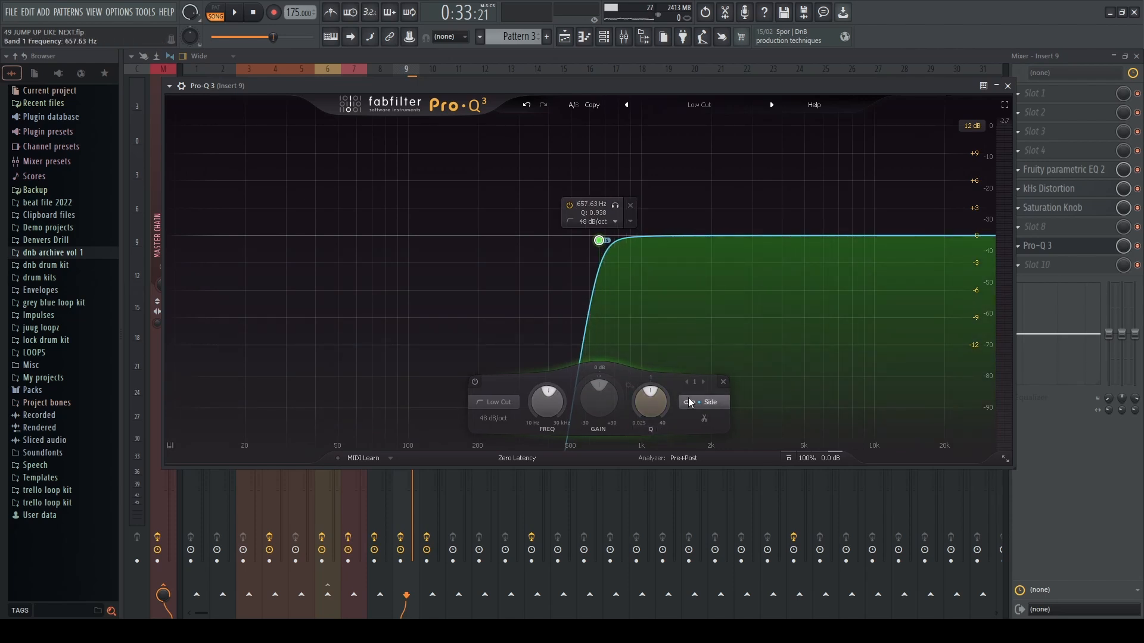
pyautogui.click(708, 402)
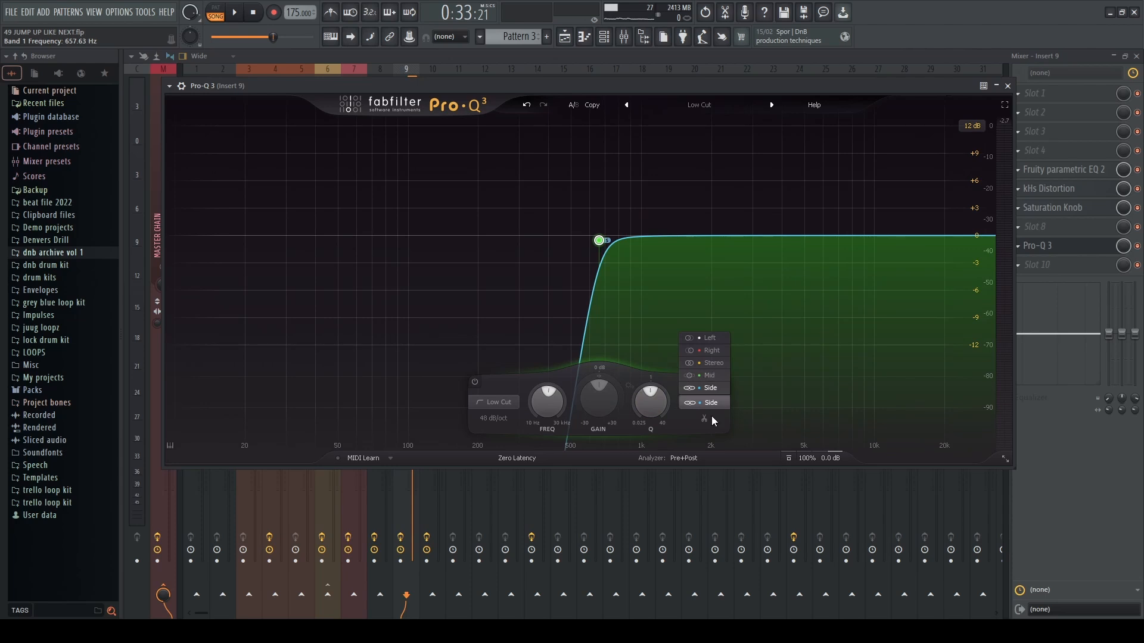
pyautogui.click(705, 403)
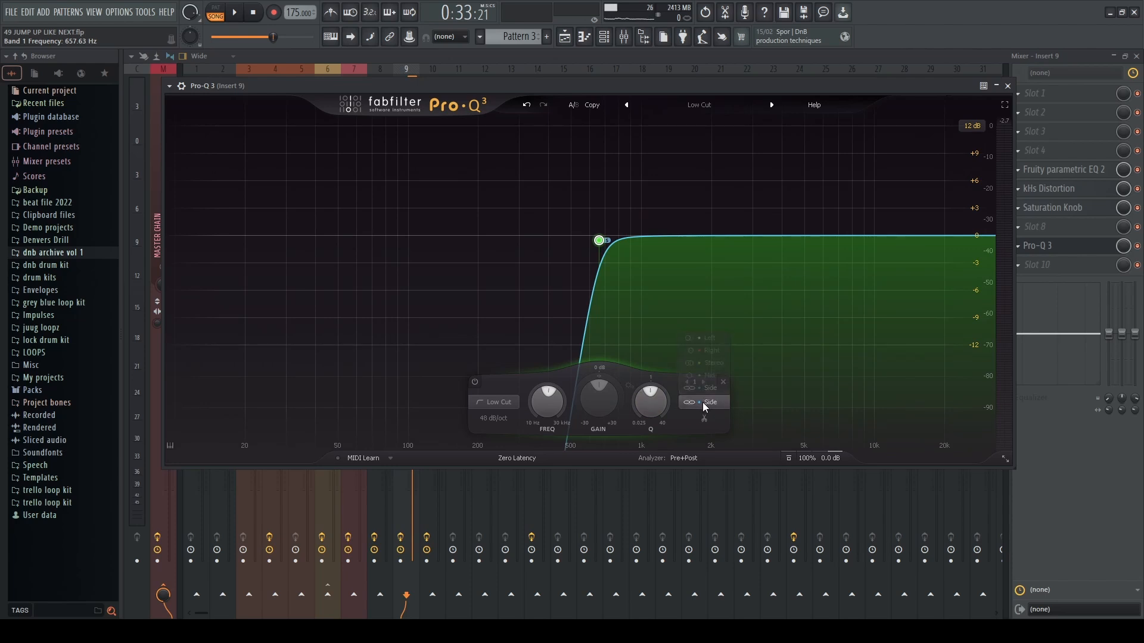
pyautogui.click(1010, 84)
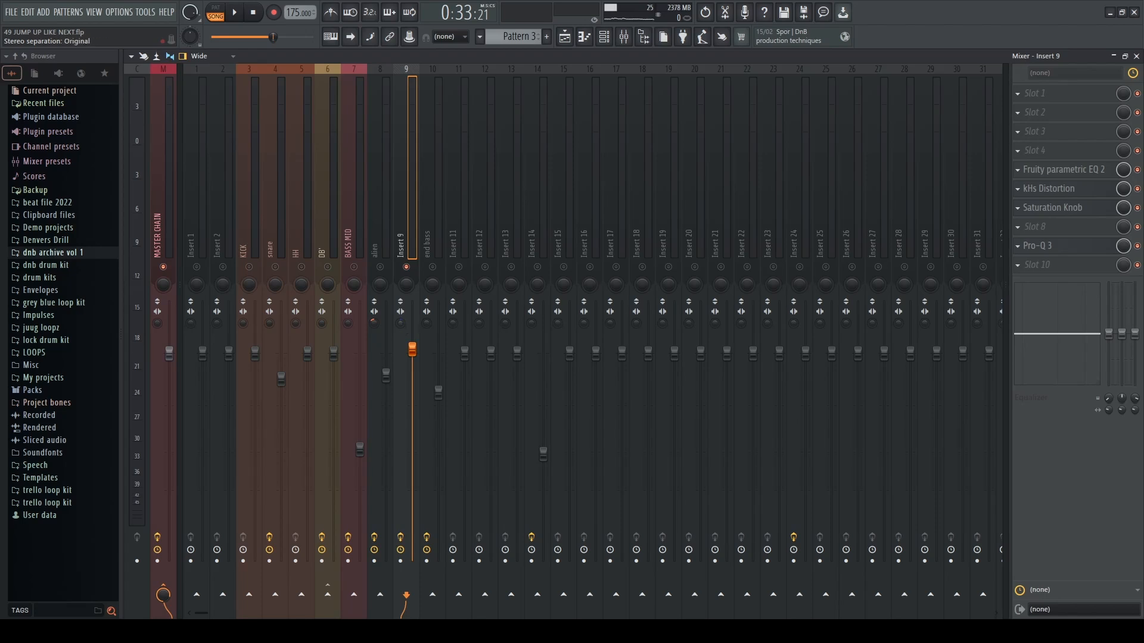
# Step: View the Saturation Knob and Pro-Q 3 on Insert 9 once more and close them
pyautogui.click(1057, 209)
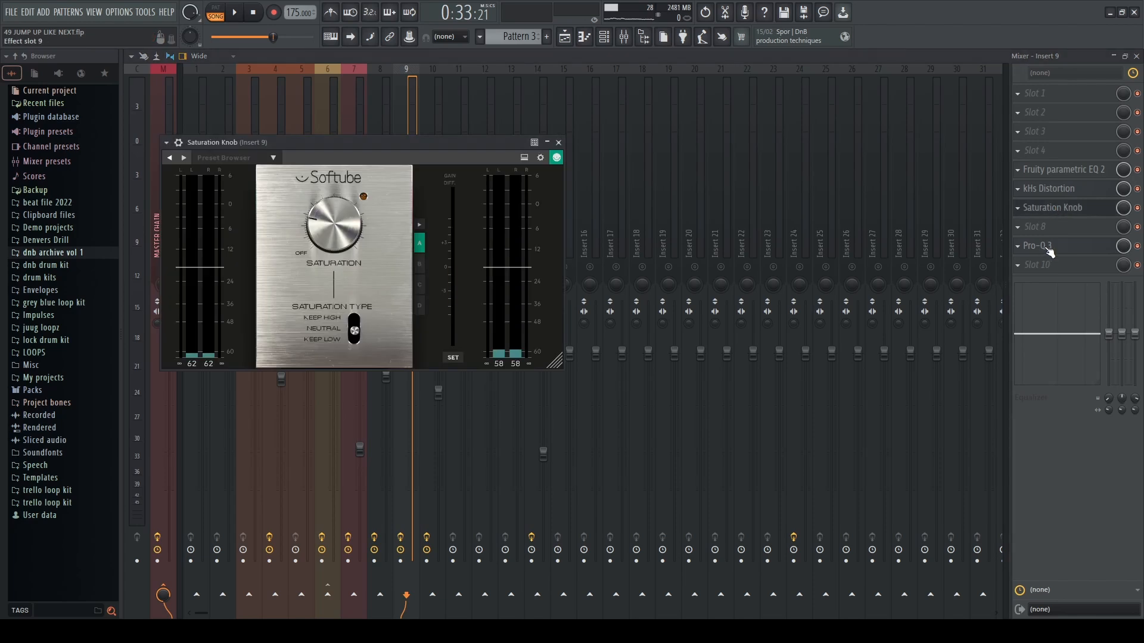
pyautogui.click(1048, 247)
pyautogui.click(1010, 84)
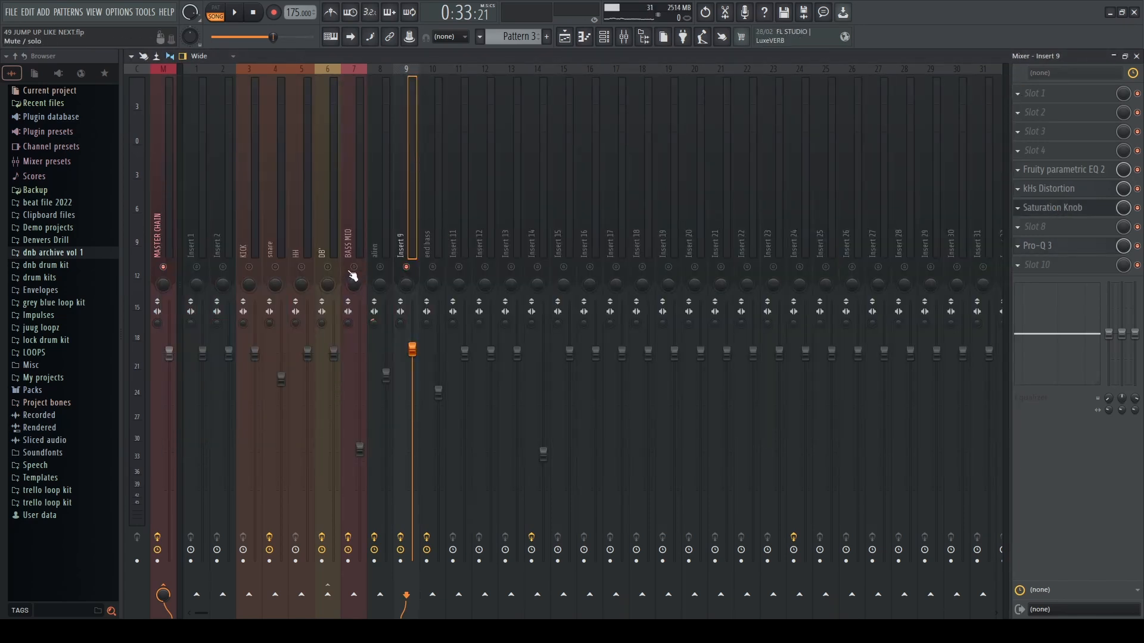
# Step: Return to the drop at bar 25 in the playlist and play it briefly with the mixer open
pyautogui.click(1137, 57)
pyautogui.rightClick(572, 109)
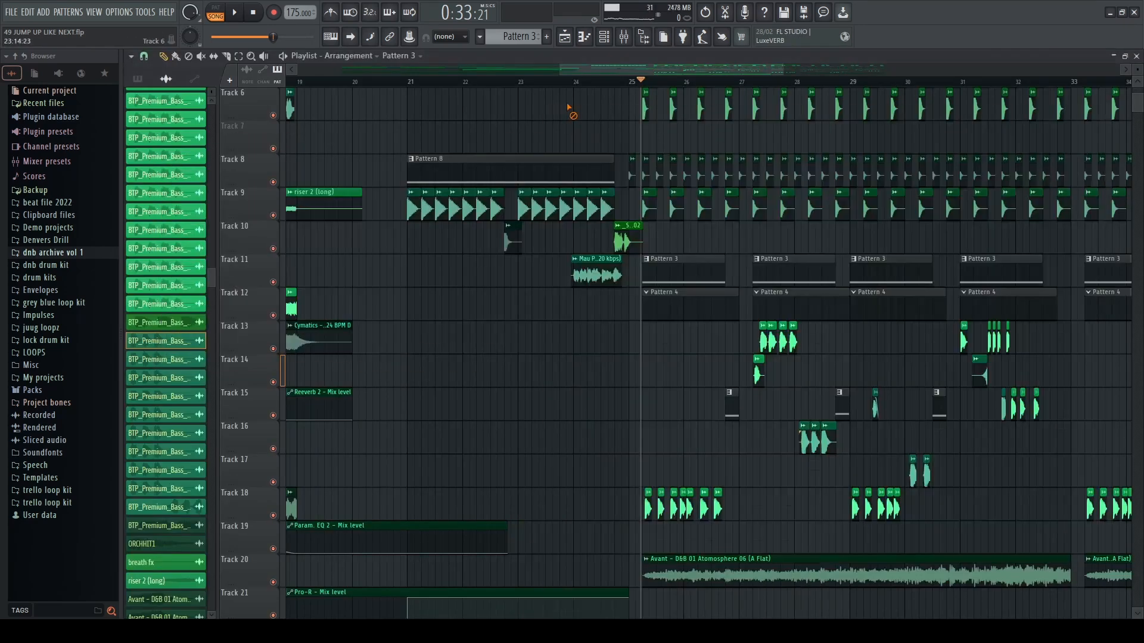
pyautogui.scroll(4, 662, 375)
pyautogui.scroll(4, 673, 256)
pyautogui.scroll(1, 584, 333)
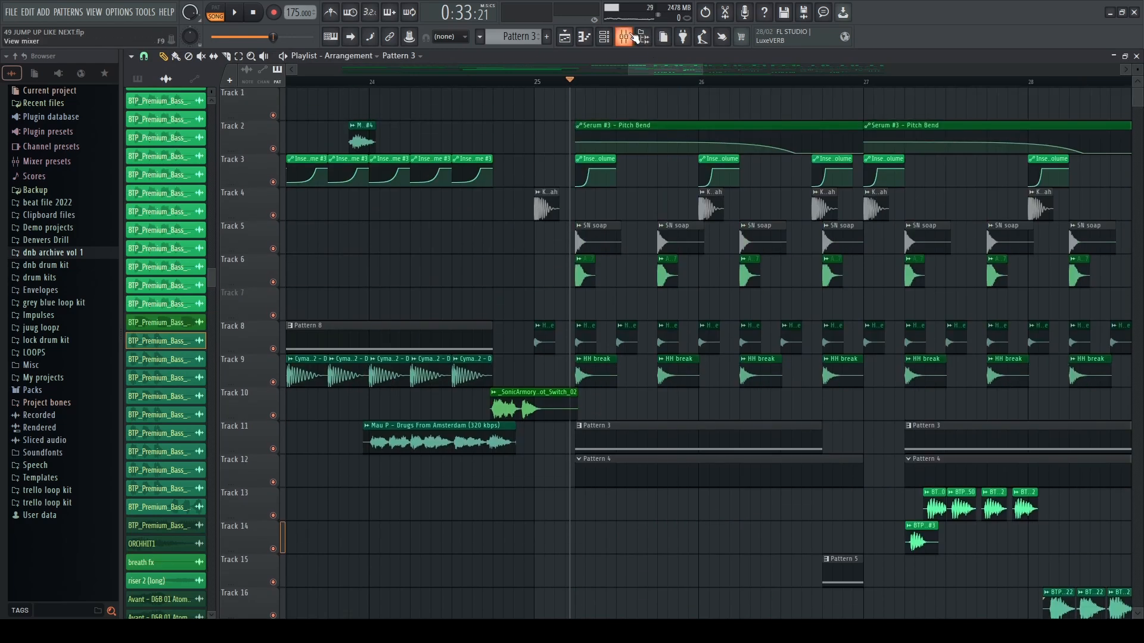
pyautogui.click(624, 36)
pyautogui.press('space')
pyautogui.press('space')
pyautogui.click(1137, 56)
# Step: Set the playback position just after bar 25, play the start of the drop and stop
pyautogui.scroll(4, 598, 209)
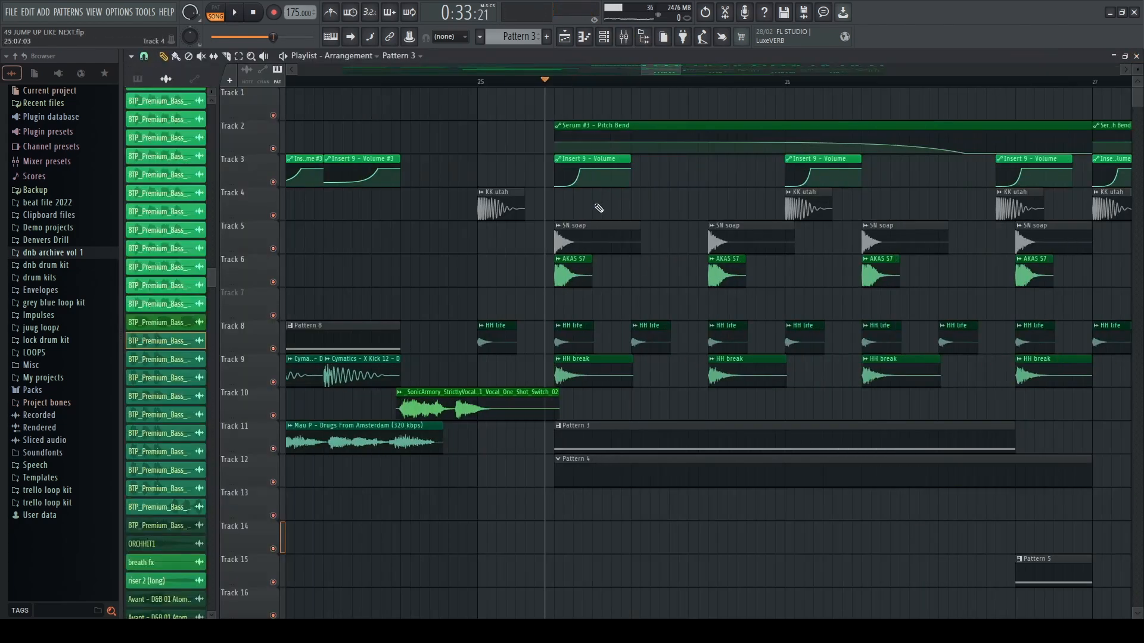
pyautogui.click(581, 80)
pyautogui.press('space')
pyautogui.scroll(-6, 596, 205)
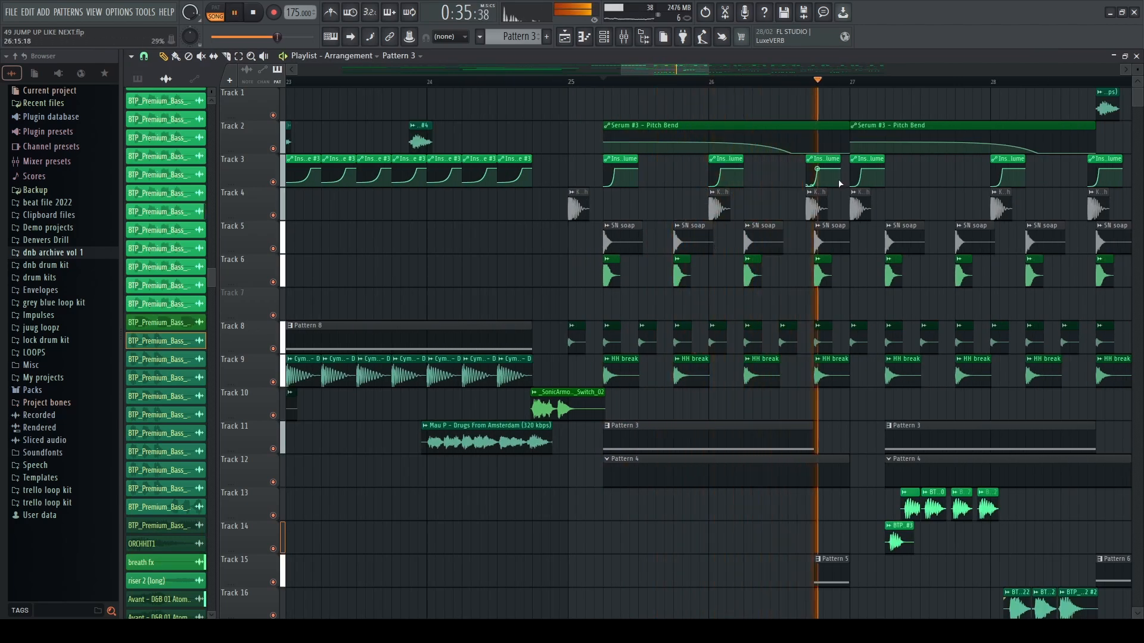
pyautogui.scroll(-3, 704, 202)
pyautogui.press('space')
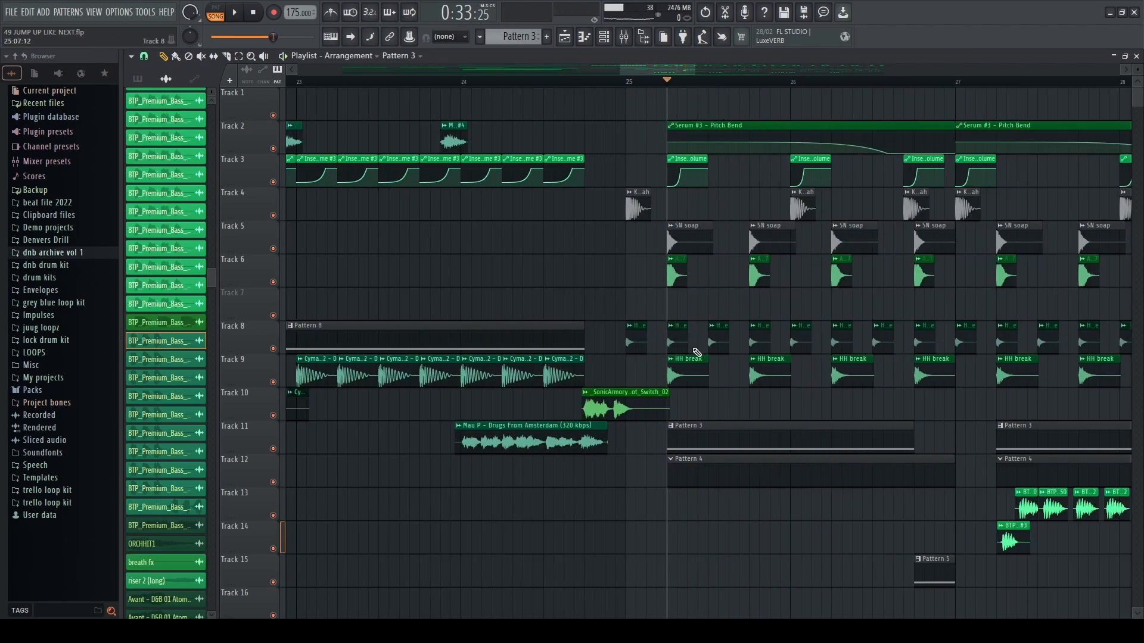
# Step: Open the Serum #3 channel from the channel rack, examine its oscillator A and LFO settings, and close it
pyautogui.scroll(-2, 785, 283)
pyautogui.click(737, 127)
pyautogui.press('F6')
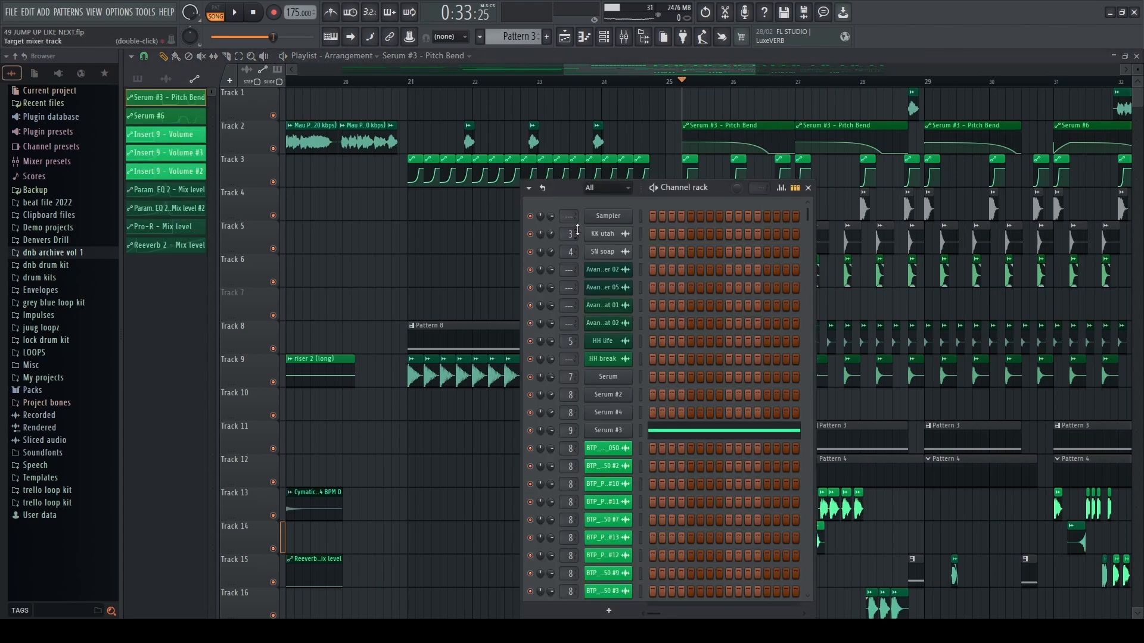
pyautogui.click(604, 427)
pyautogui.click(709, 158)
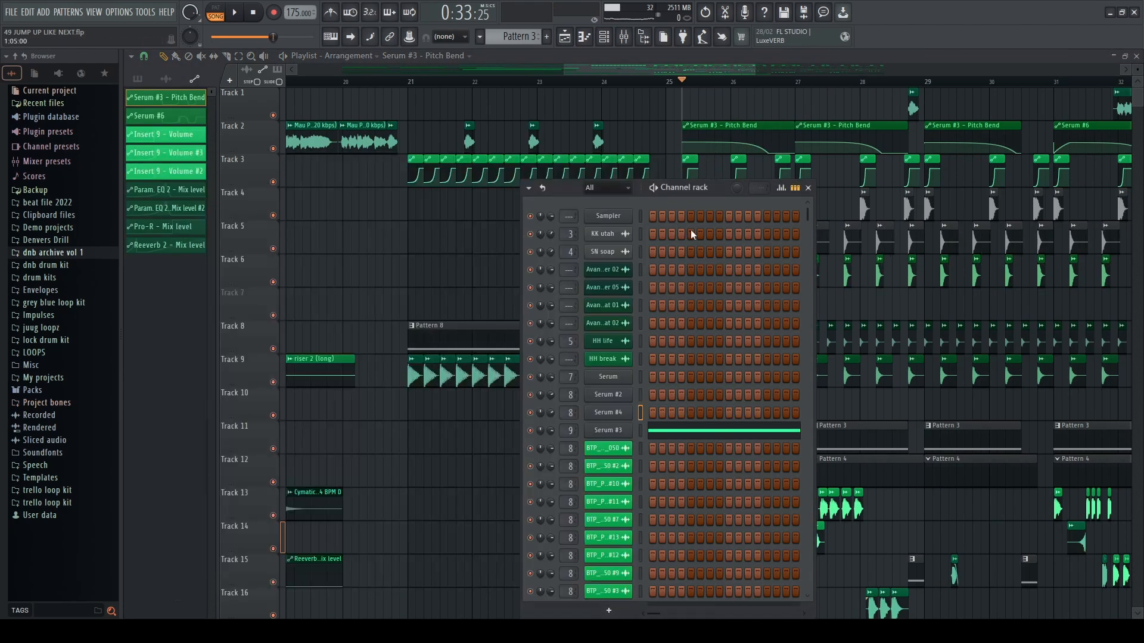
pyautogui.click(603, 430)
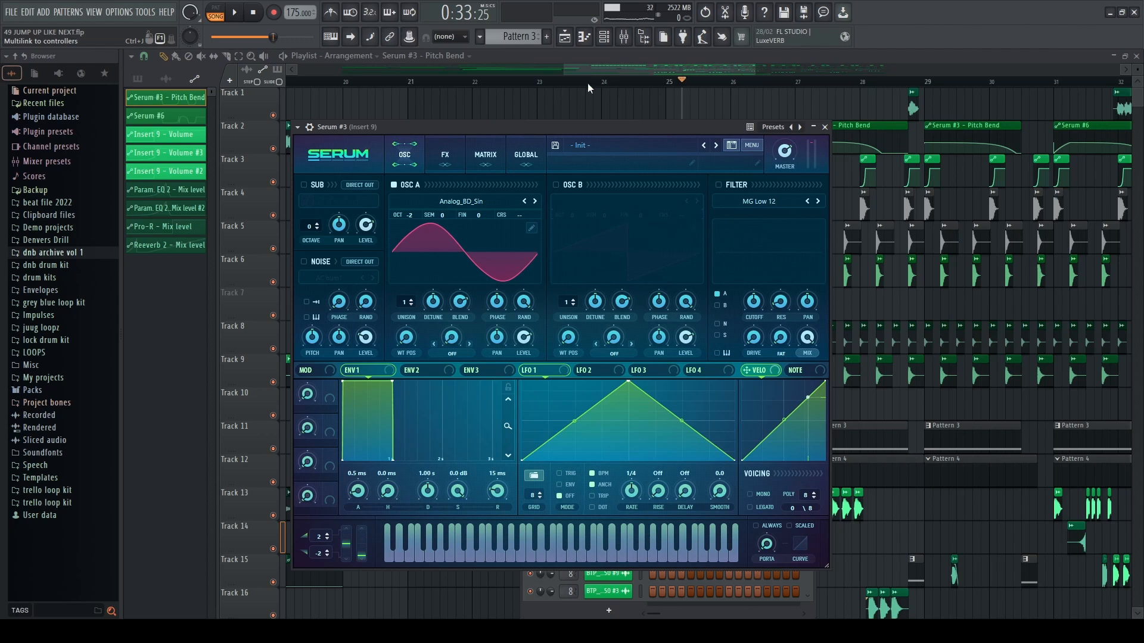
pyautogui.click(575, 95)
# Step: Play the first Serum #3 pitch bend automation clip on Track 2 and stop playback
pyautogui.scroll(3, 715, 238)
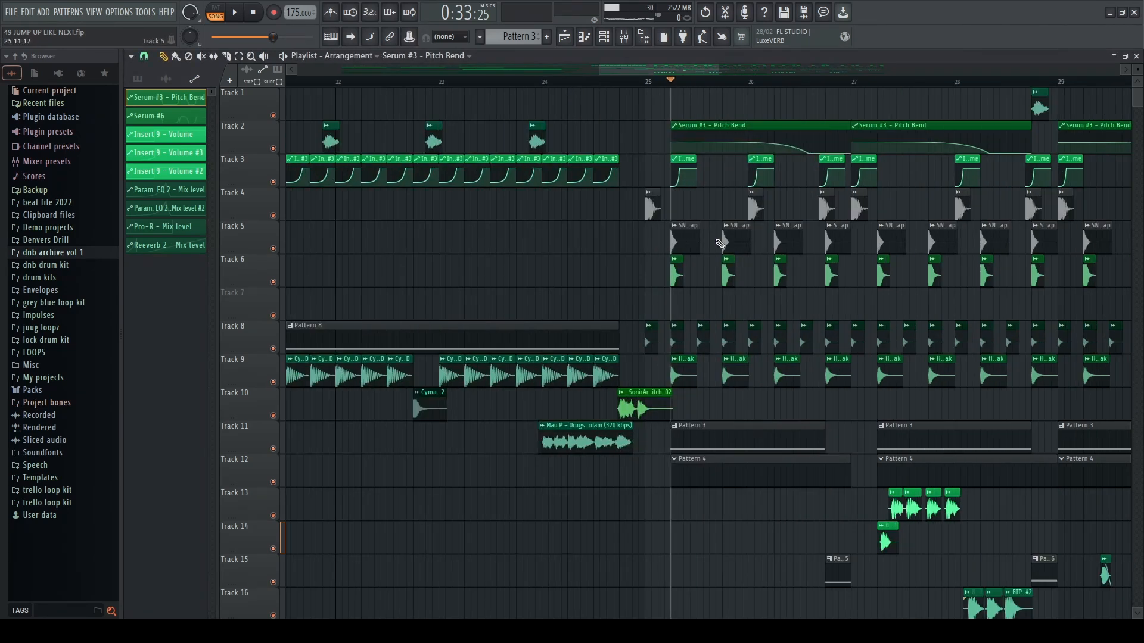
pyautogui.scroll(-1, 703, 211)
pyautogui.scroll(2, 765, 160)
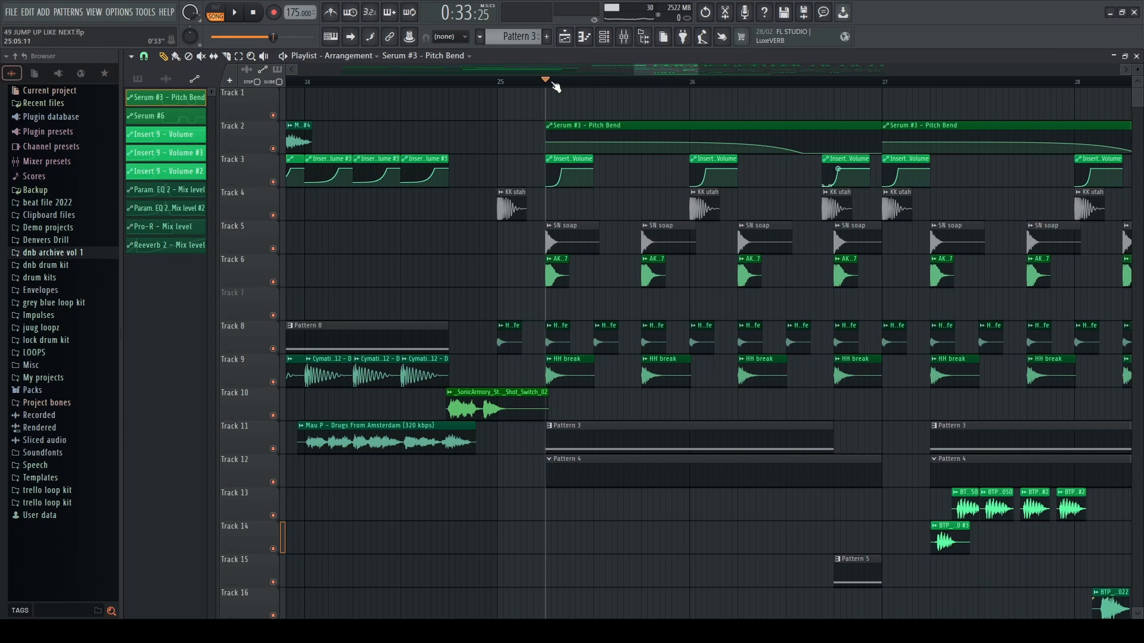
pyautogui.press('space')
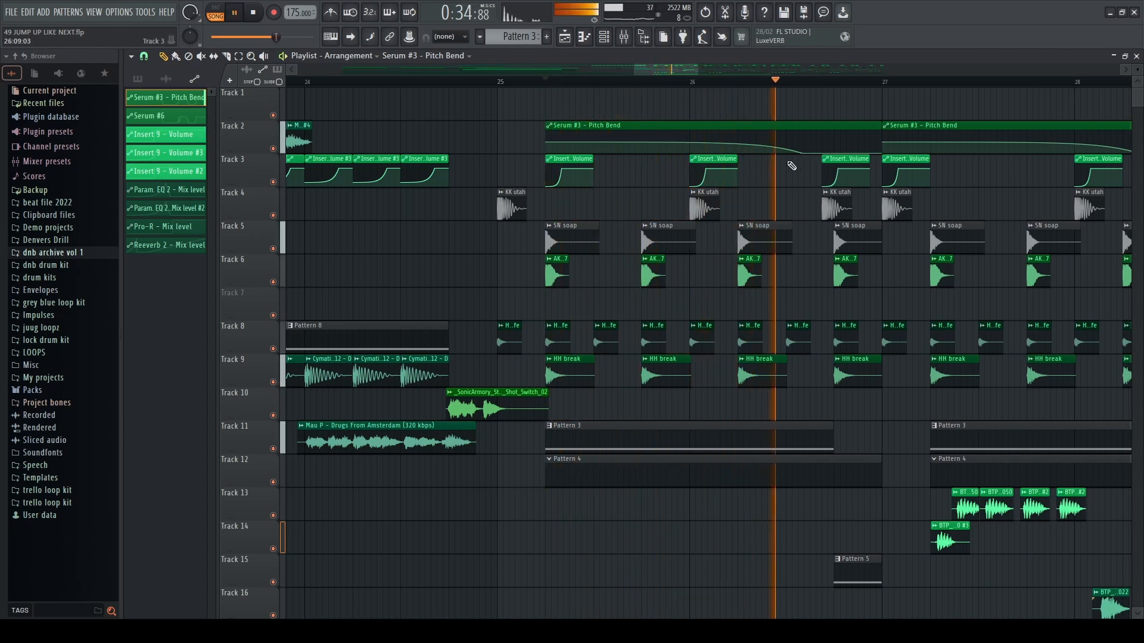
pyautogui.press('space')
# Step: Play the section from bar 31 that contains the Serum #6 automation clip and stop playback
pyautogui.scroll(-3, 829, 175)
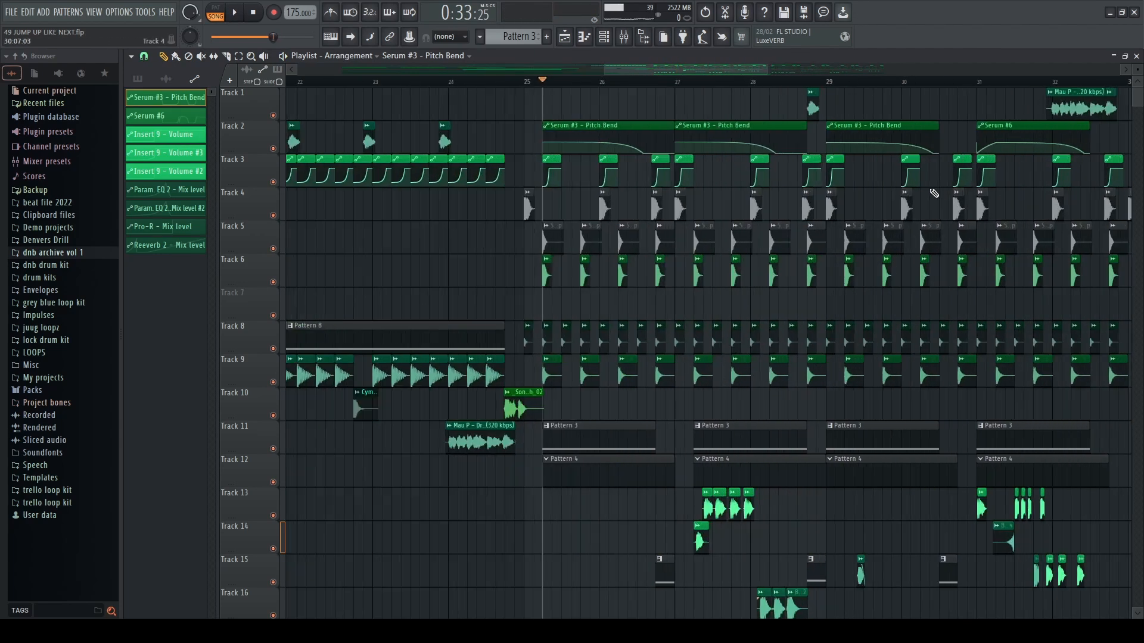
pyautogui.click(975, 82)
pyautogui.press('space')
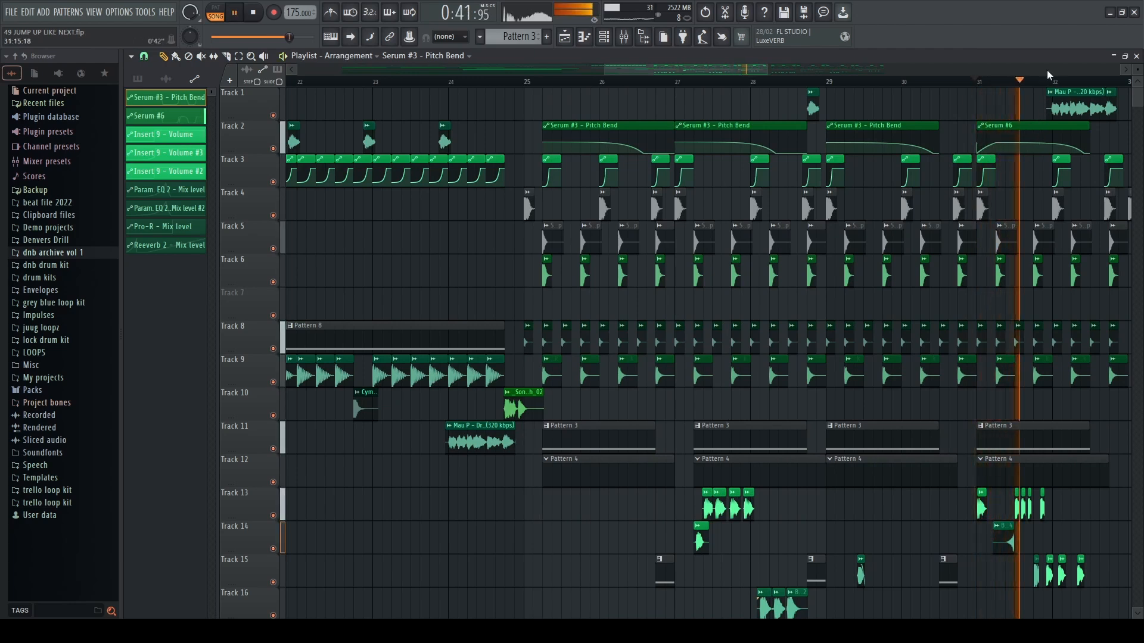
pyautogui.press('space')
# Step: Examine the Fruity parametric EQ 2 curve on the BASS MID mixer track and close the plug-in
pyautogui.scroll(2, 616, 105)
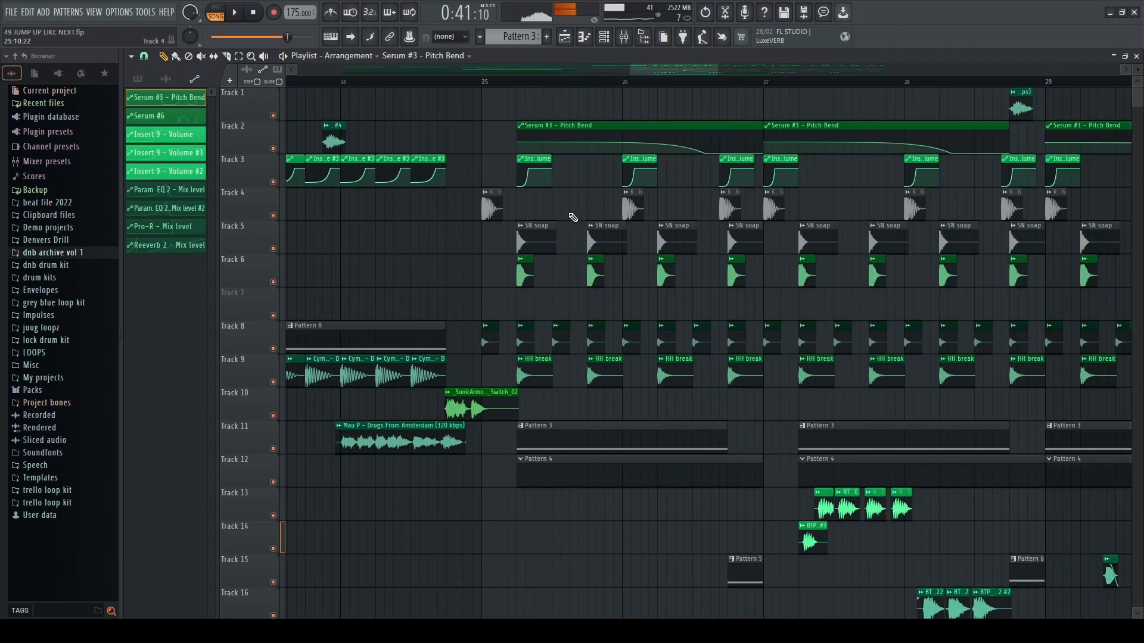
pyautogui.press('F9')
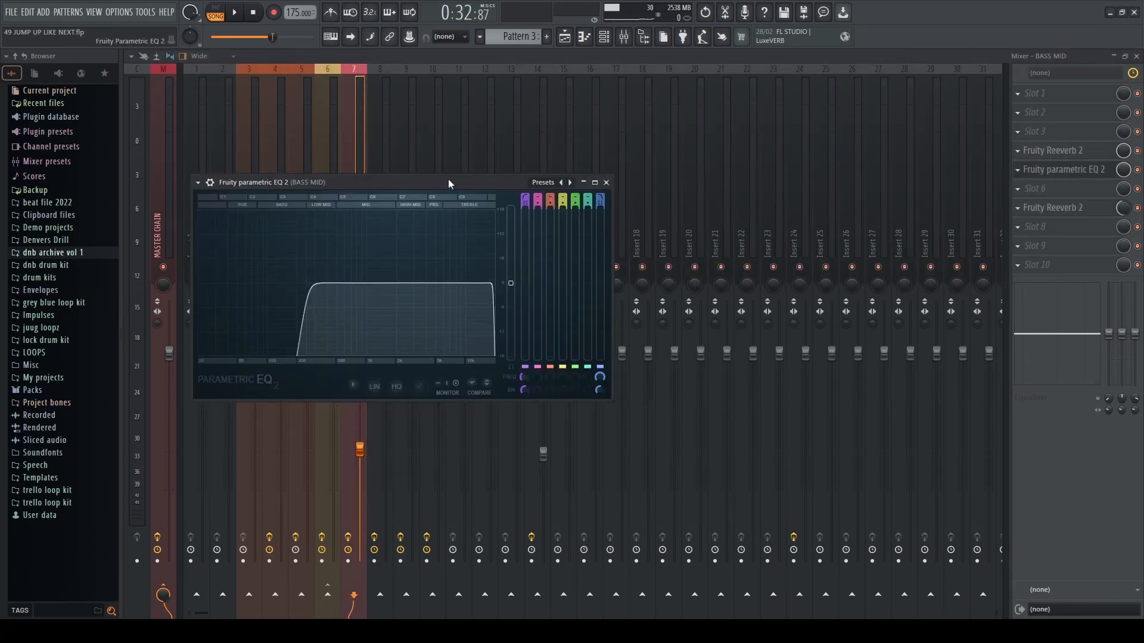
pyautogui.moveTo(448, 183); pyautogui.dragTo(549, 186)
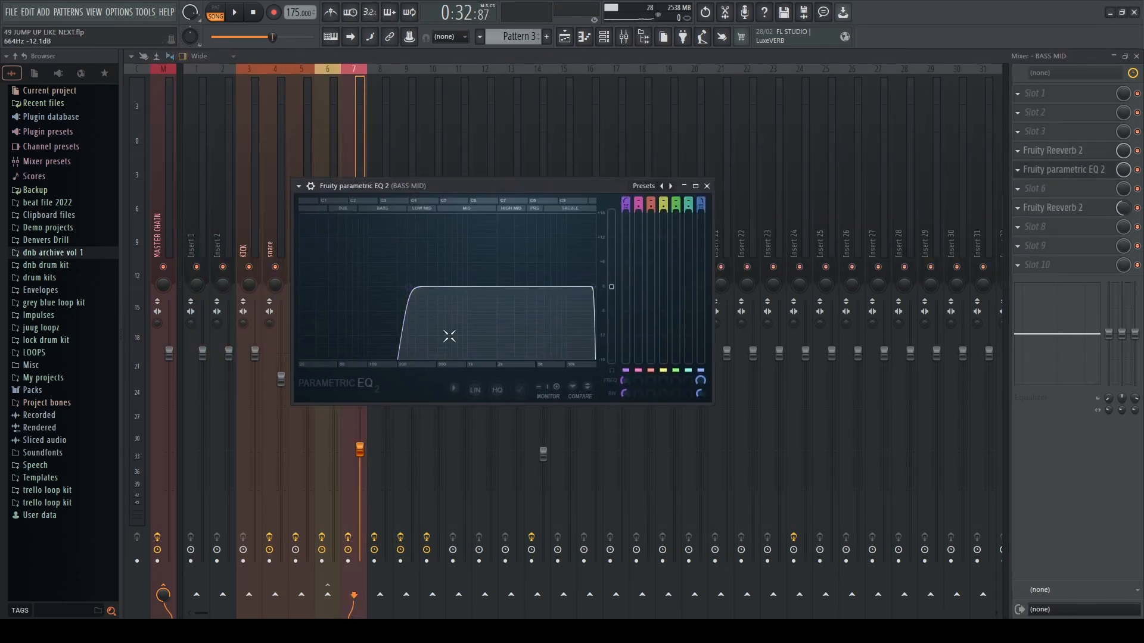
pyautogui.moveTo(456, 185); pyautogui.dragTo(687, 219)
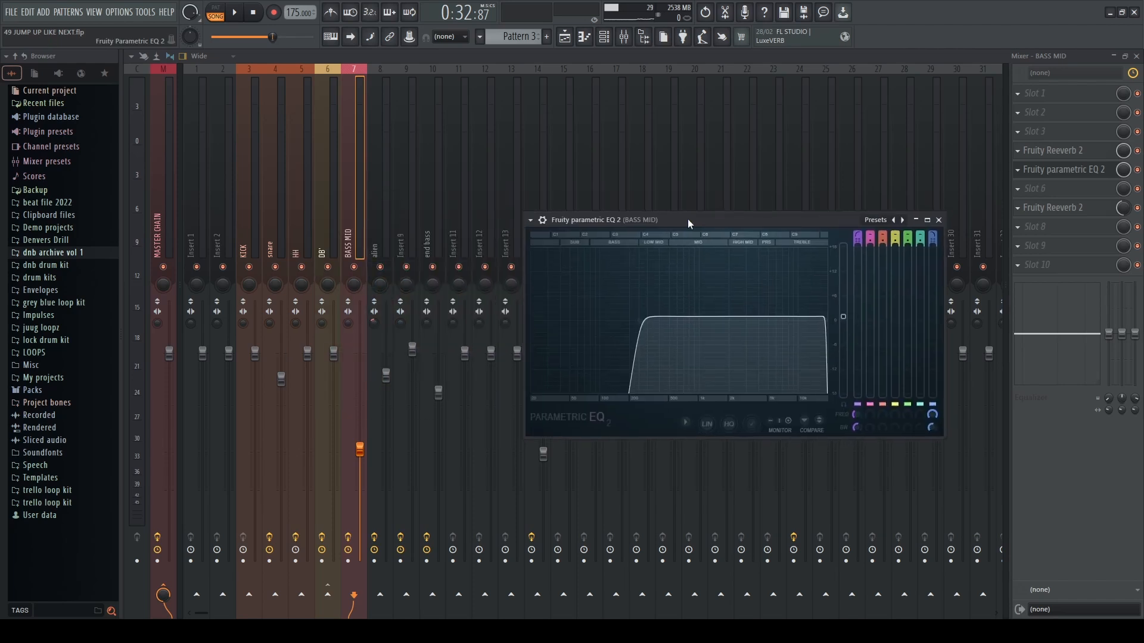
pyautogui.click(939, 219)
# Step: View the Saturation Knob and Pro-L 2 limiter settings on the DB' mixer track and close both plug-ins
pyautogui.press('Left')
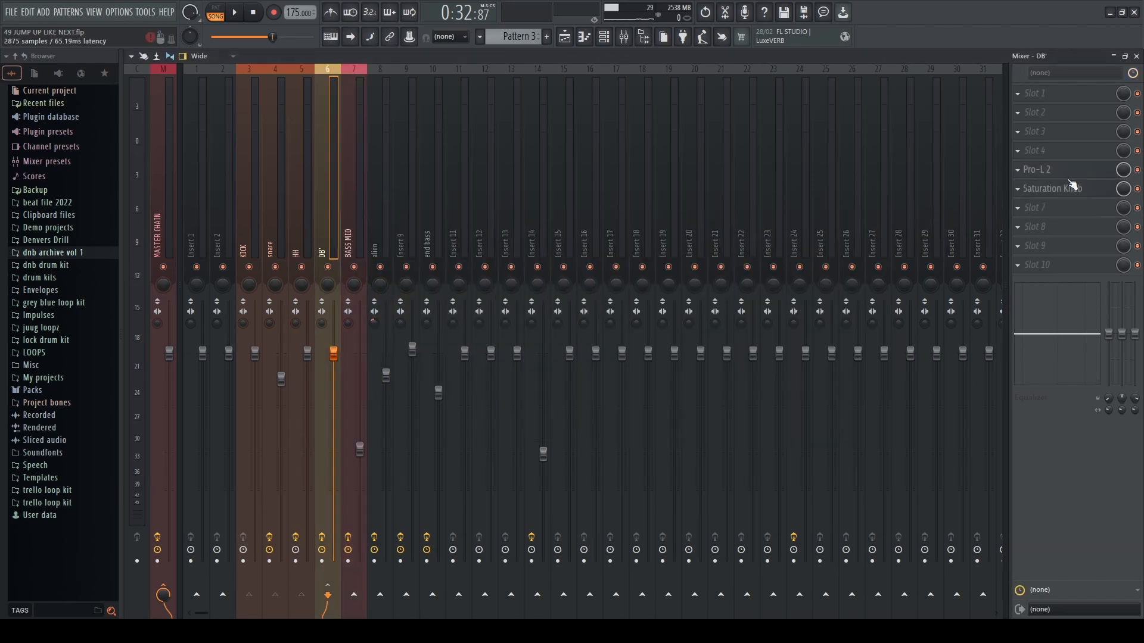
pyautogui.click(1052, 189)
pyautogui.click(574, 158)
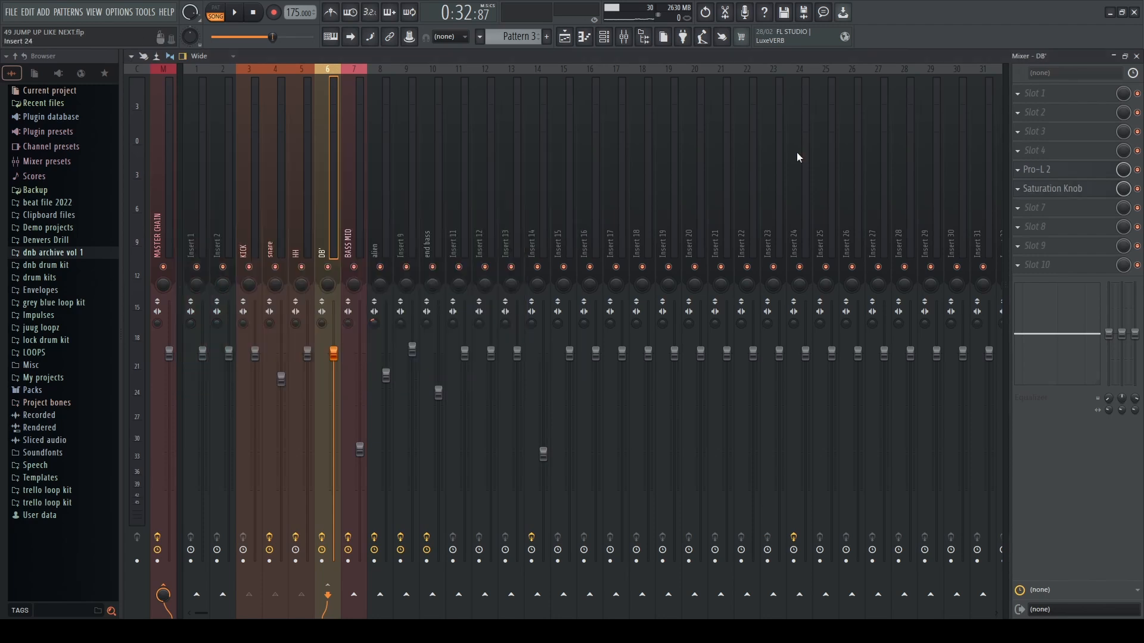
pyautogui.click(1039, 170)
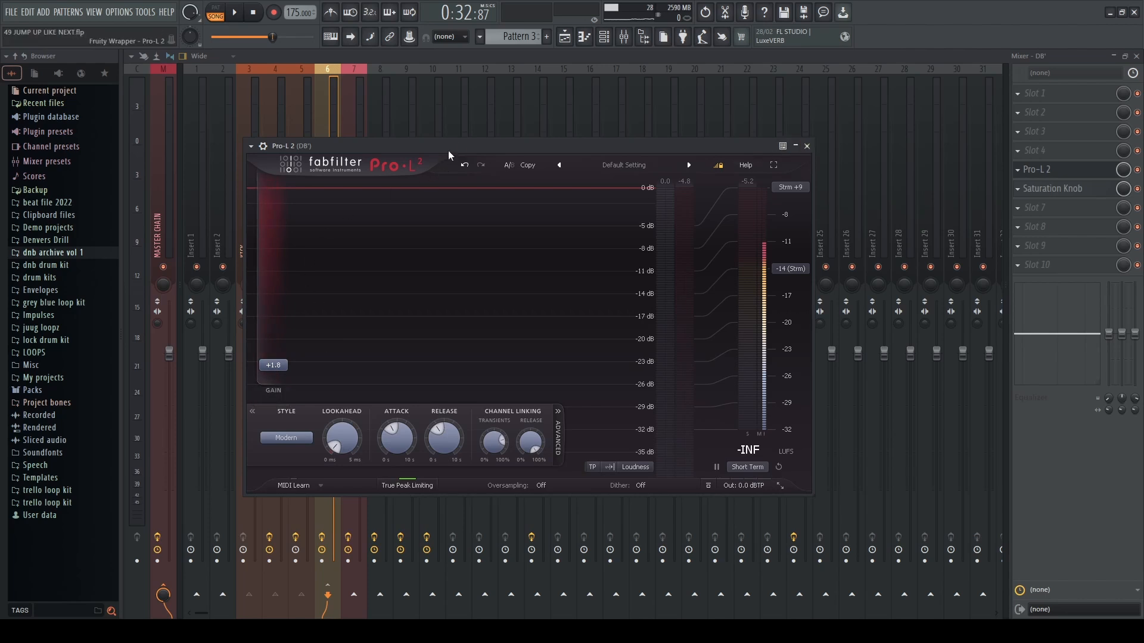
pyautogui.click(795, 146)
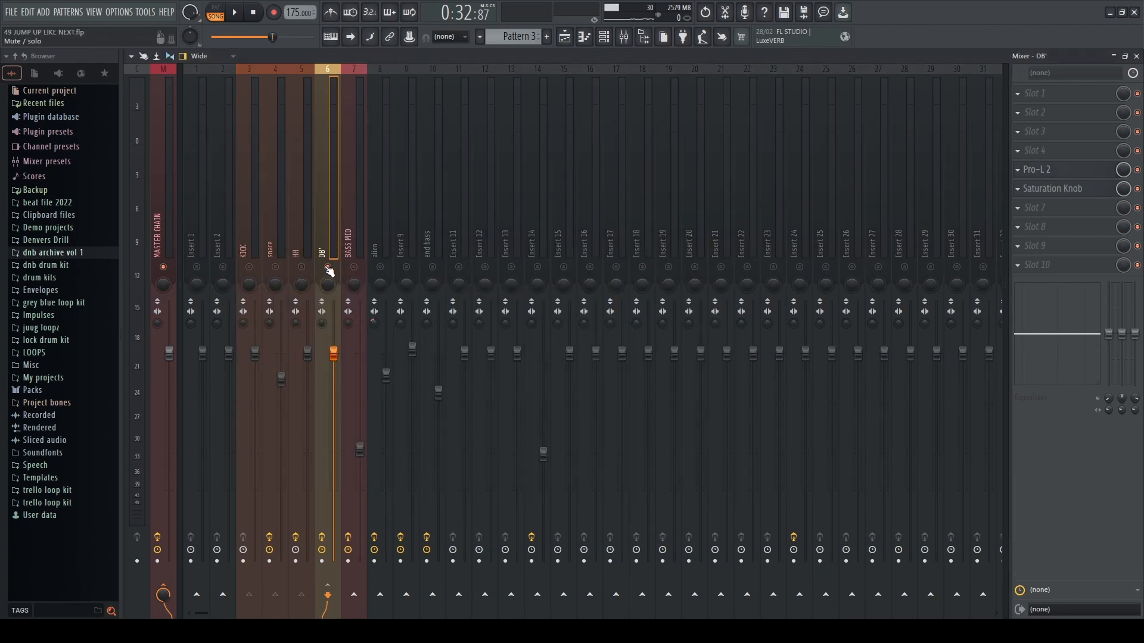
# Step: Unsolo the DB' mixer track and close the mixer and the HH track's Fruity Reeverb 2
pyautogui.rightClick(327, 268)
pyautogui.click(1135, 56)
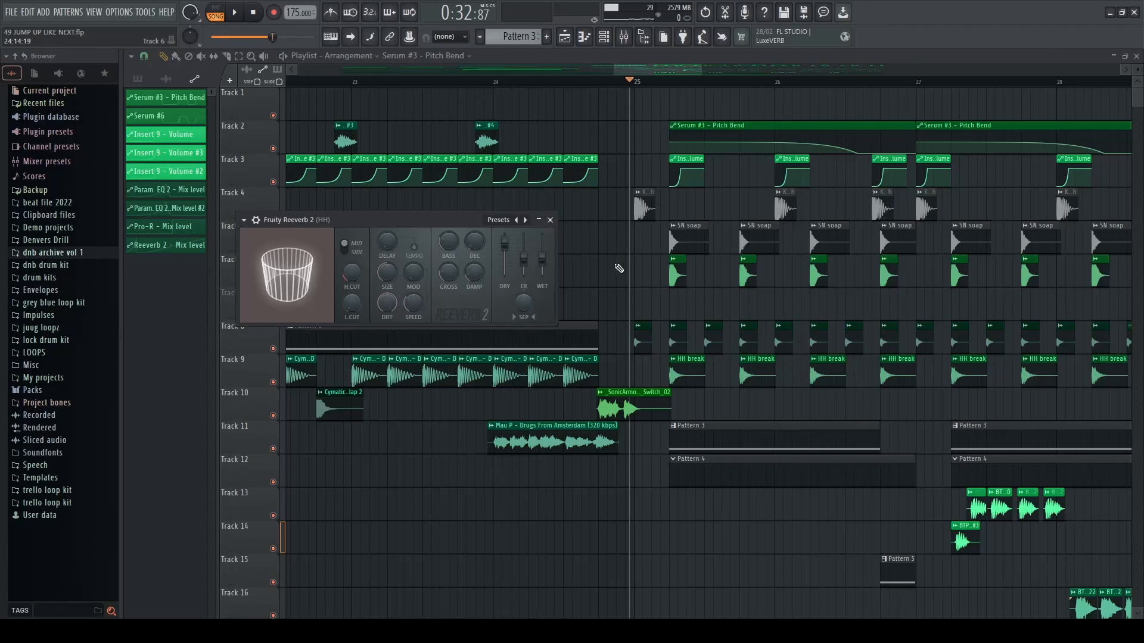
pyautogui.click(550, 219)
pyautogui.scroll(-3, 608, 303)
pyautogui.scroll(2, 573, 369)
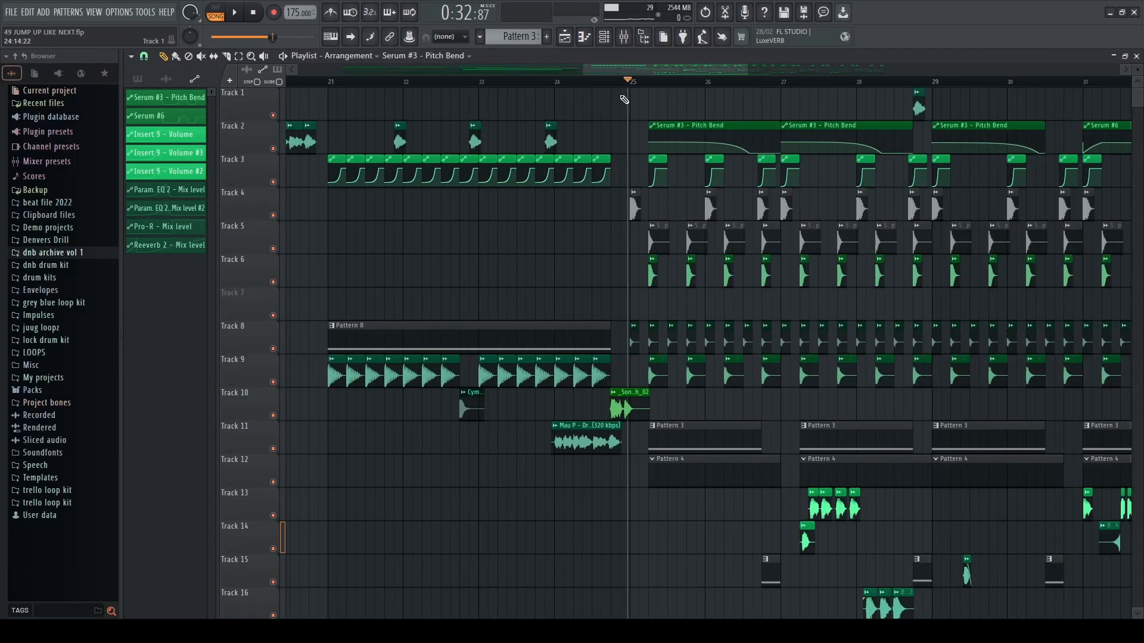
# Step: Play the opening of the drop from bar 25 twice, stopping after each pass
pyautogui.press('space')
pyautogui.scroll(1, 667, 316)
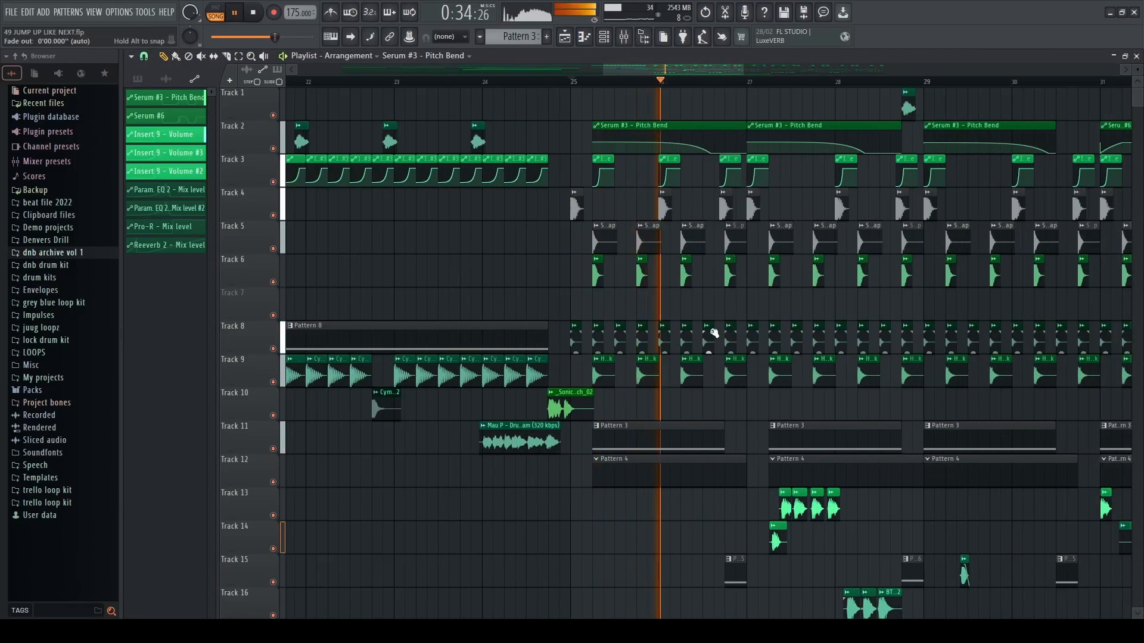
pyautogui.press('space')
pyautogui.scroll(3, 670, 381)
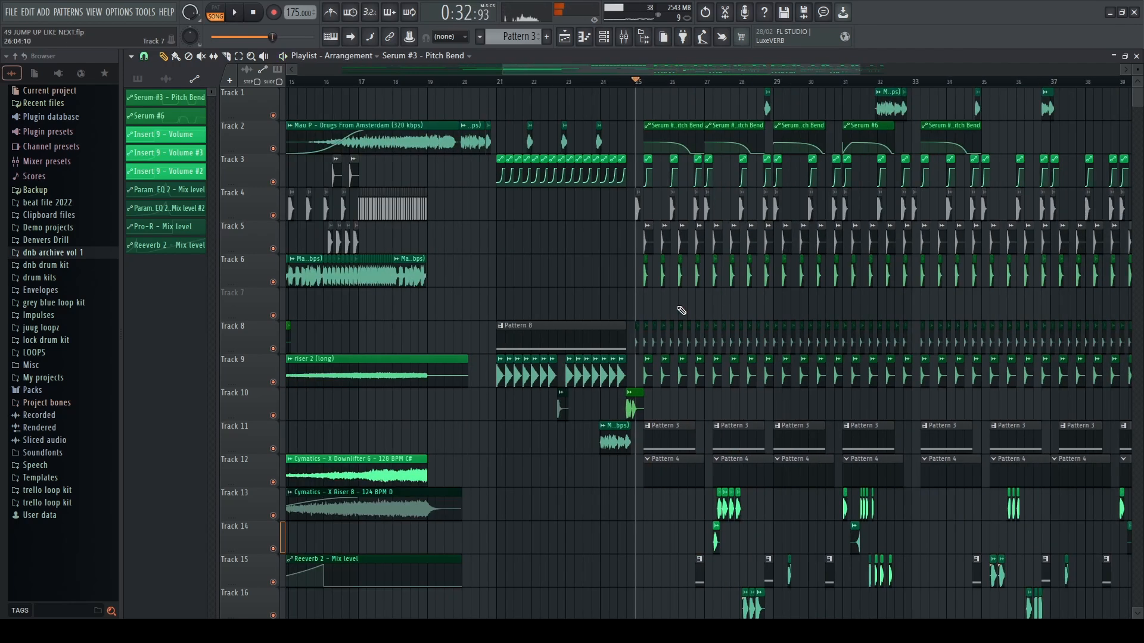
pyautogui.scroll(-1, 667, 397)
pyautogui.press('space')
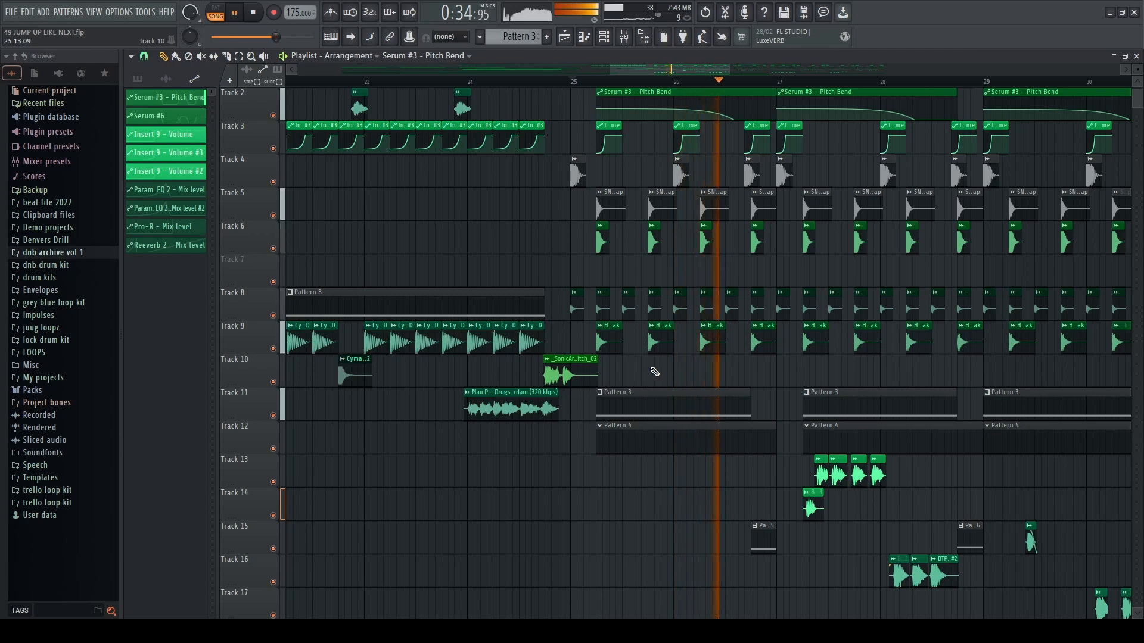
pyautogui.scroll(-4, 766, 393)
pyautogui.press('space')
# Step: Select the Pattern 5 clip on Track 15 and play from just before it with the mixer and channel rack open
pyautogui.click(765, 394)
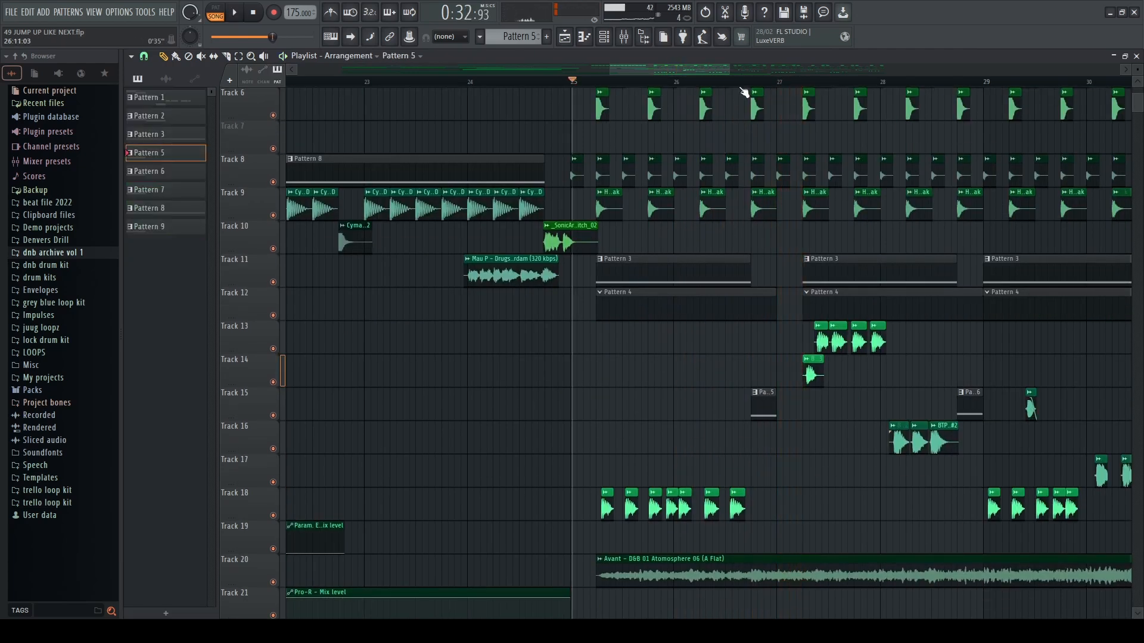
pyautogui.click(734, 82)
pyautogui.scroll(4, 757, 435)
pyautogui.scroll(1, 753, 108)
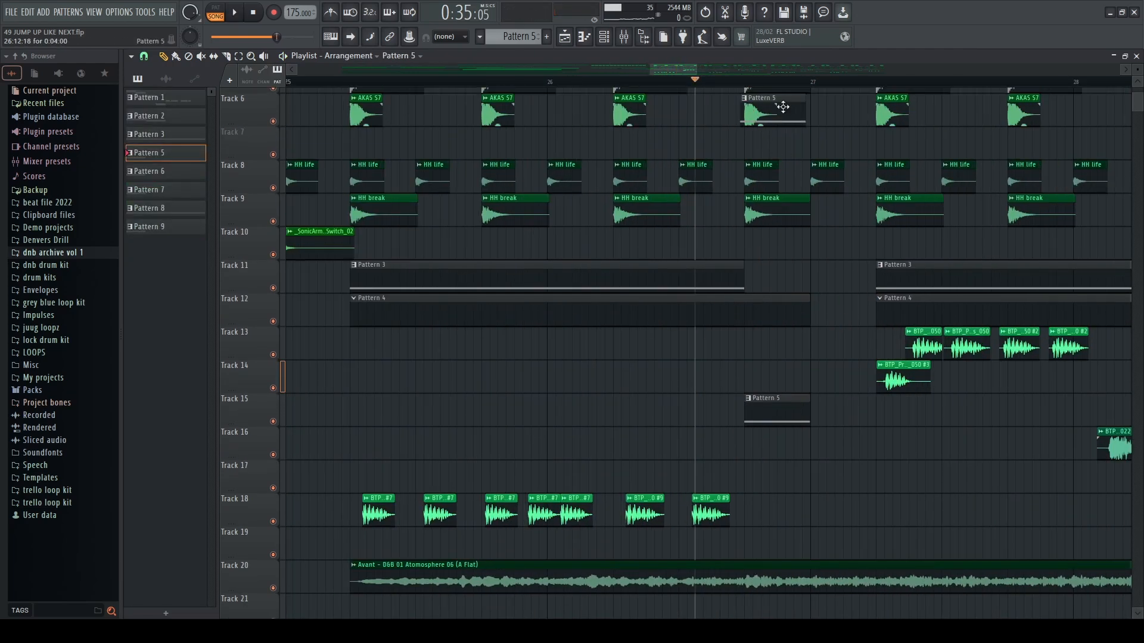
pyautogui.click(741, 82)
pyautogui.press('F9')
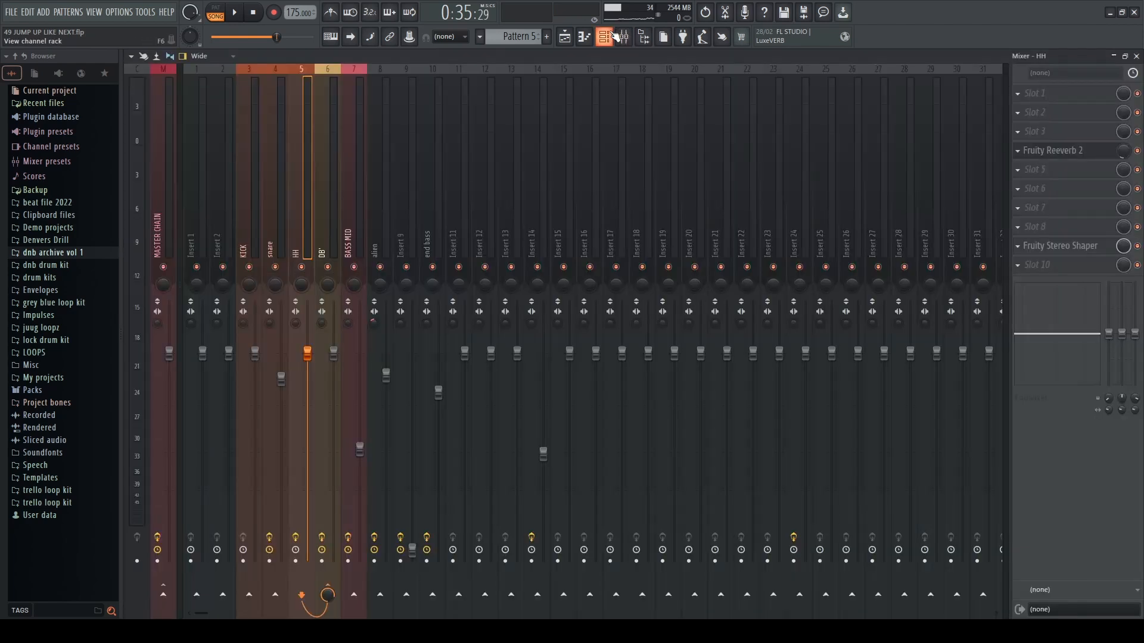
pyautogui.press('F6')
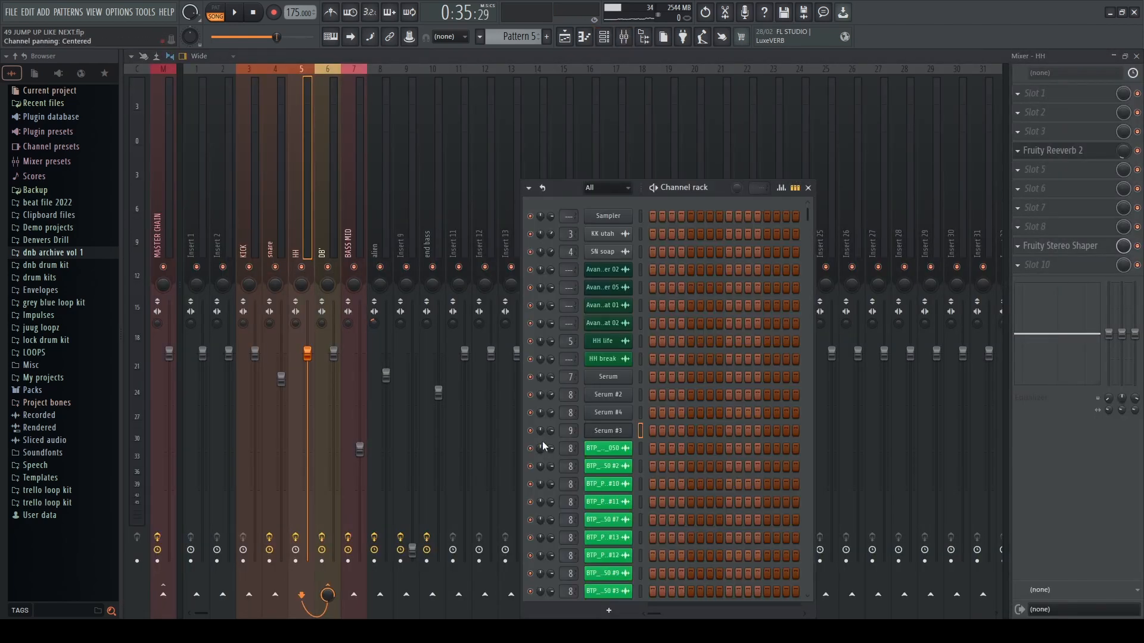
pyautogui.press('space')
pyautogui.press('space')
pyautogui.press('F9')
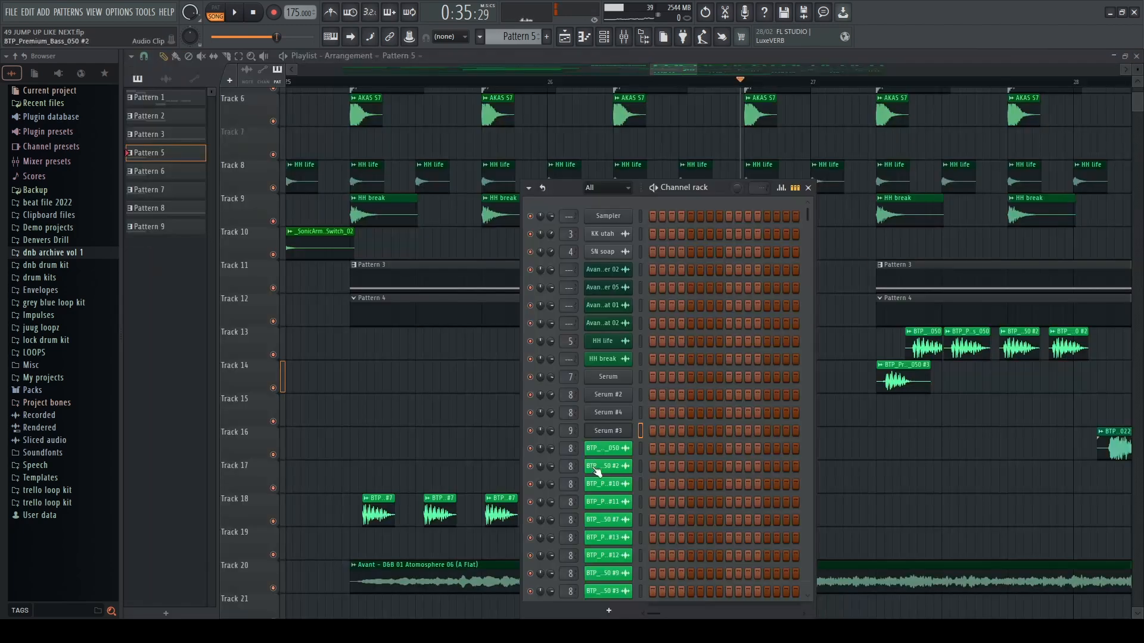
# Step: Delete the first Pattern 4 clip on Track 12 and undo the deletion
pyautogui.press('F6')
pyautogui.rightClick(755, 305)
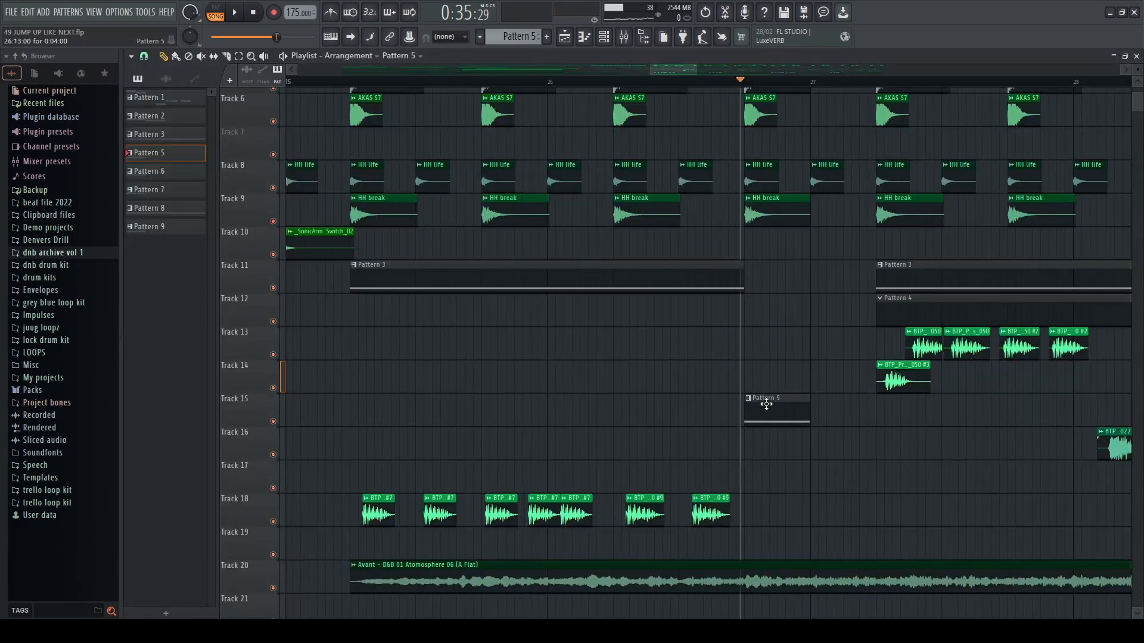
pyautogui.hotkey('ctrl', 'z')
# Step: Filter the channel rack to Unsorted channels and open the Serum #5 patch to examine its oscillators and LFO
pyautogui.click(604, 37)
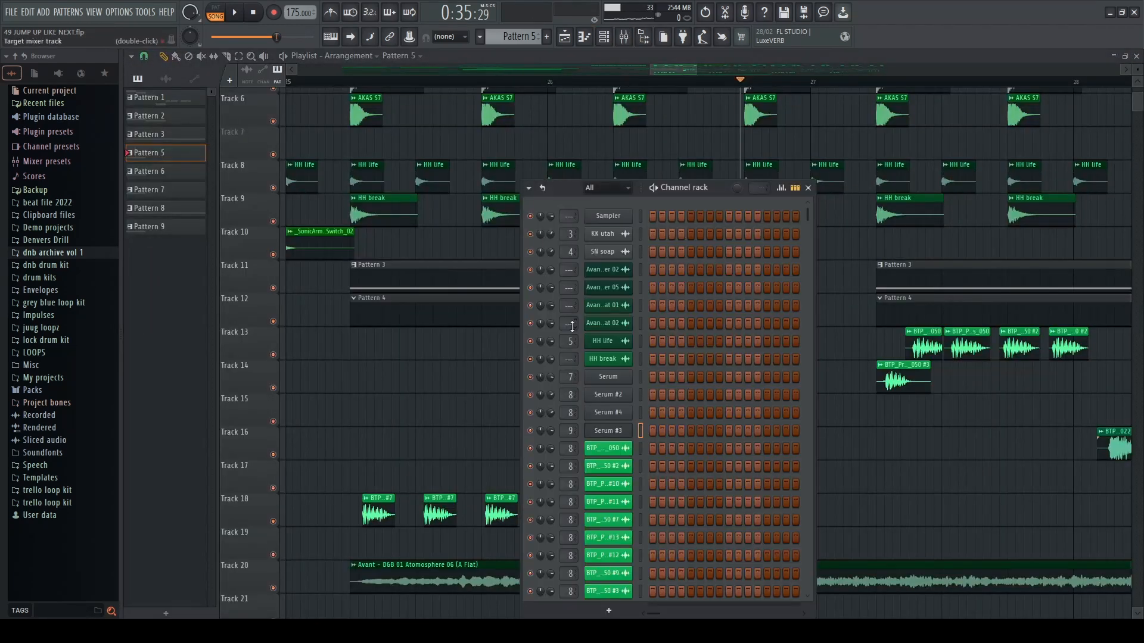
pyautogui.click(620, 191)
pyautogui.click(612, 242)
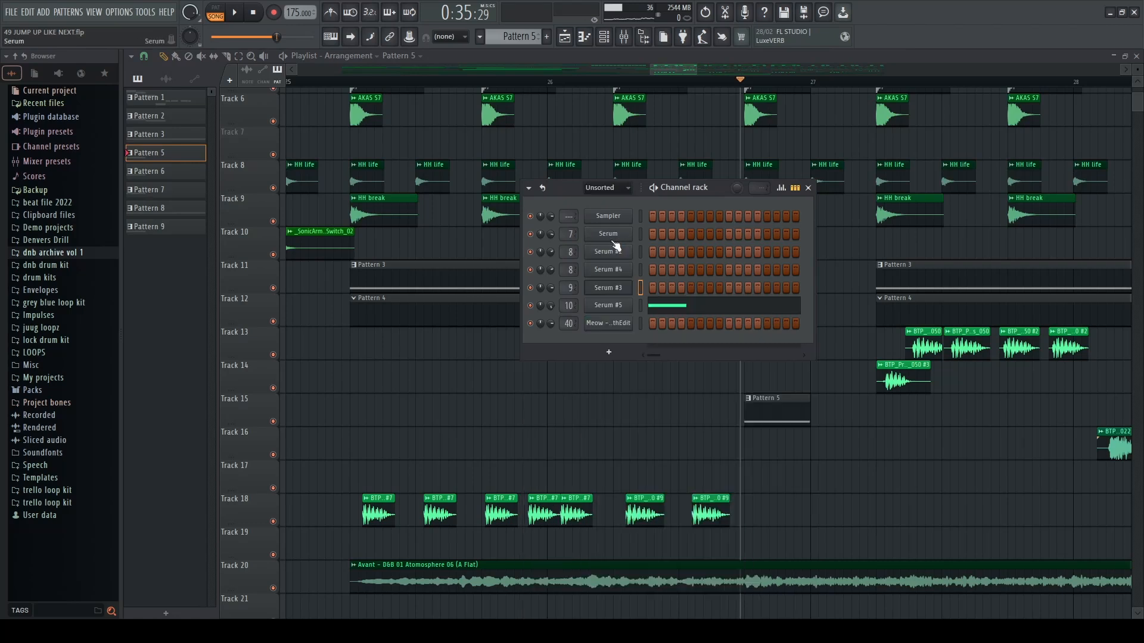
pyautogui.click(617, 306)
pyautogui.moveTo(563, 121); pyautogui.dragTo(741, 97)
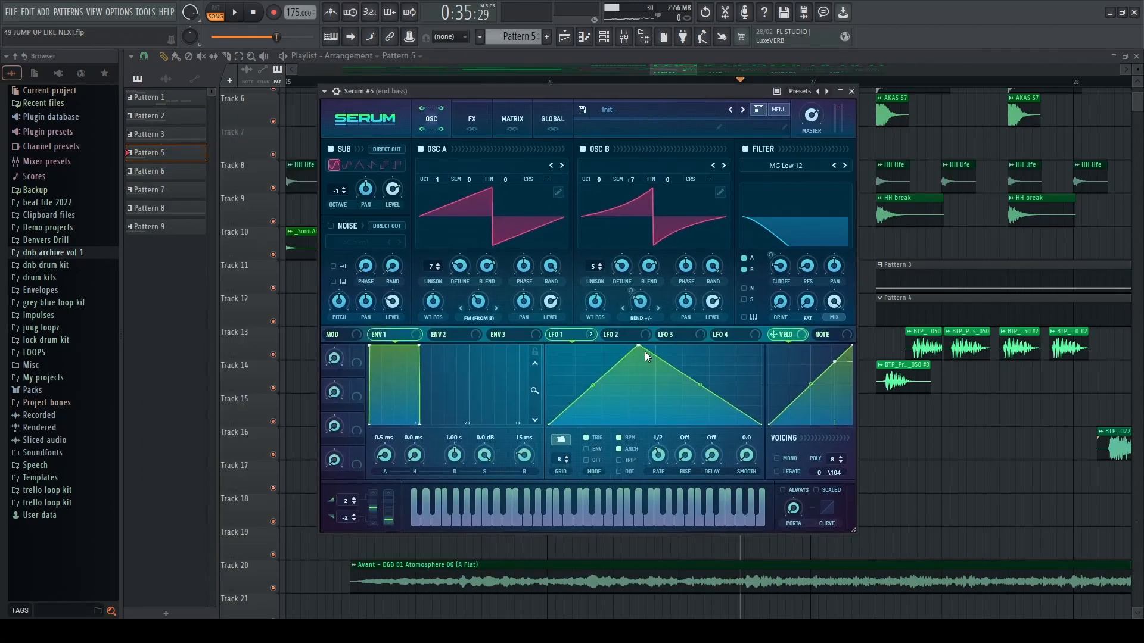
# Step: Play the end bass with the Serum #5 patch open, stop, and examine its distortion and flanger effects
pyautogui.press('space')
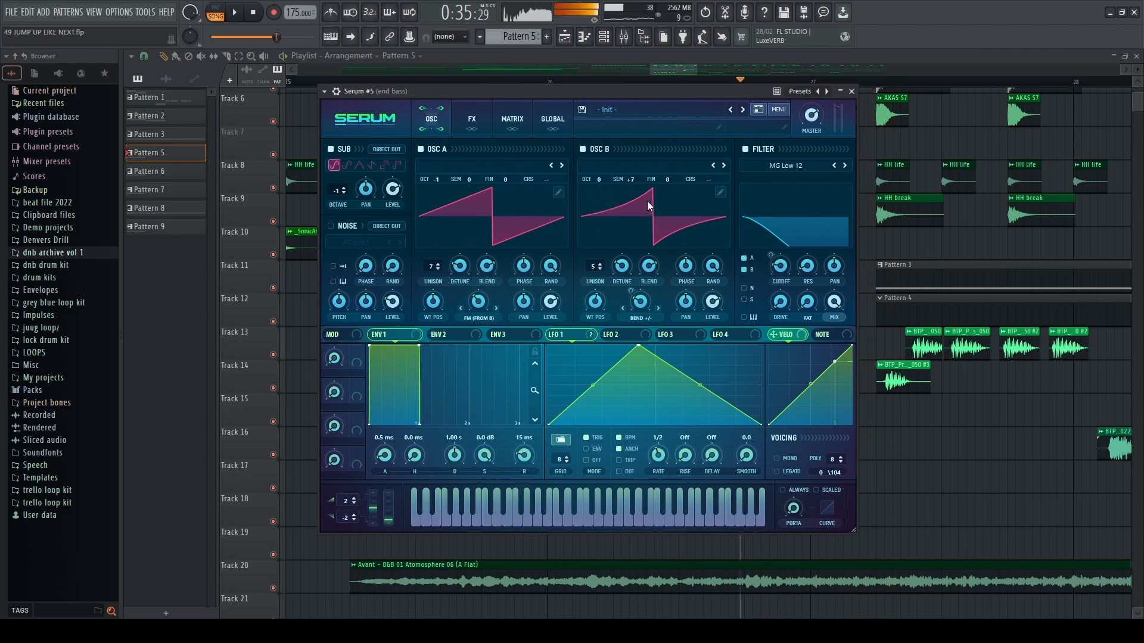
pyautogui.press('space')
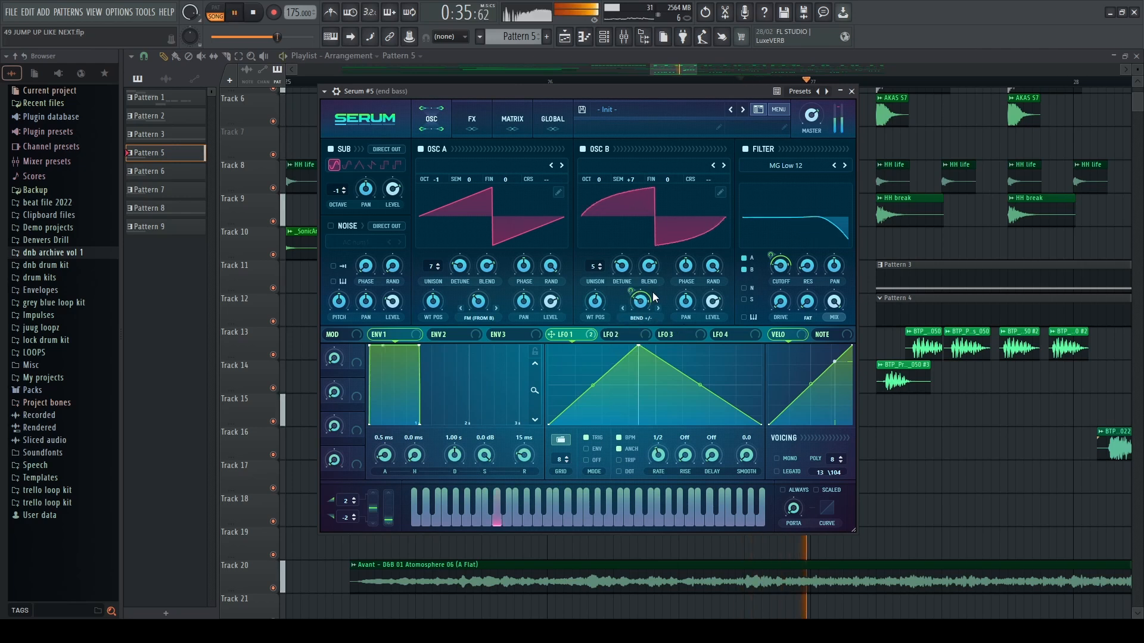
pyautogui.click(461, 125)
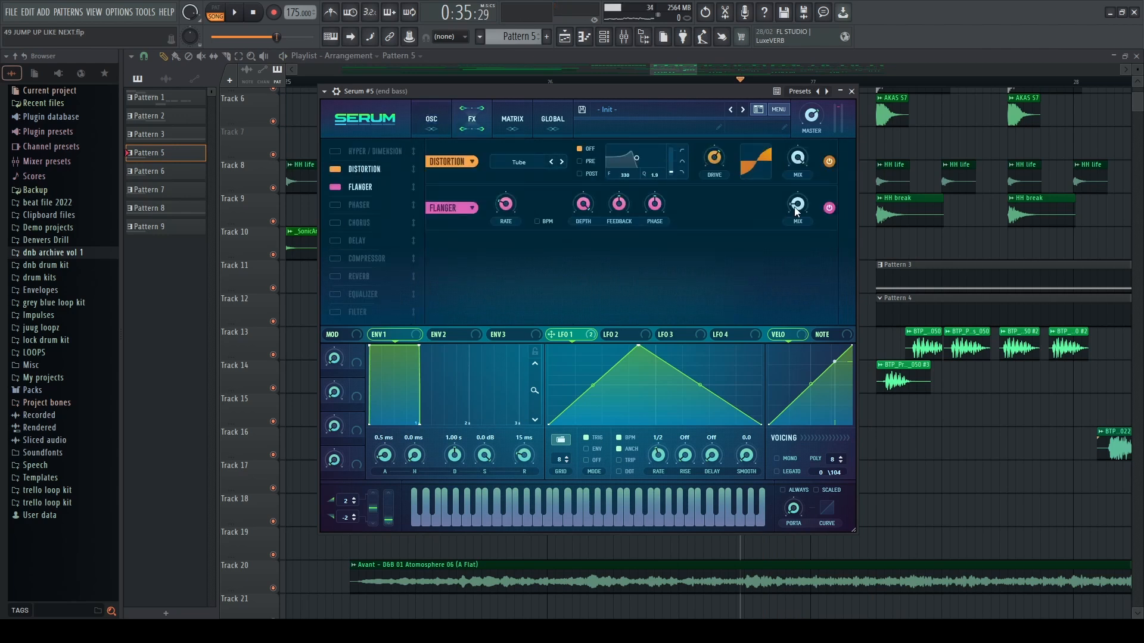
pyautogui.click(856, 91)
# Step: Examine the kHs Distortion, Saturation Knob and SerumFX effects on the end bass mixer insert
pyautogui.click(625, 38)
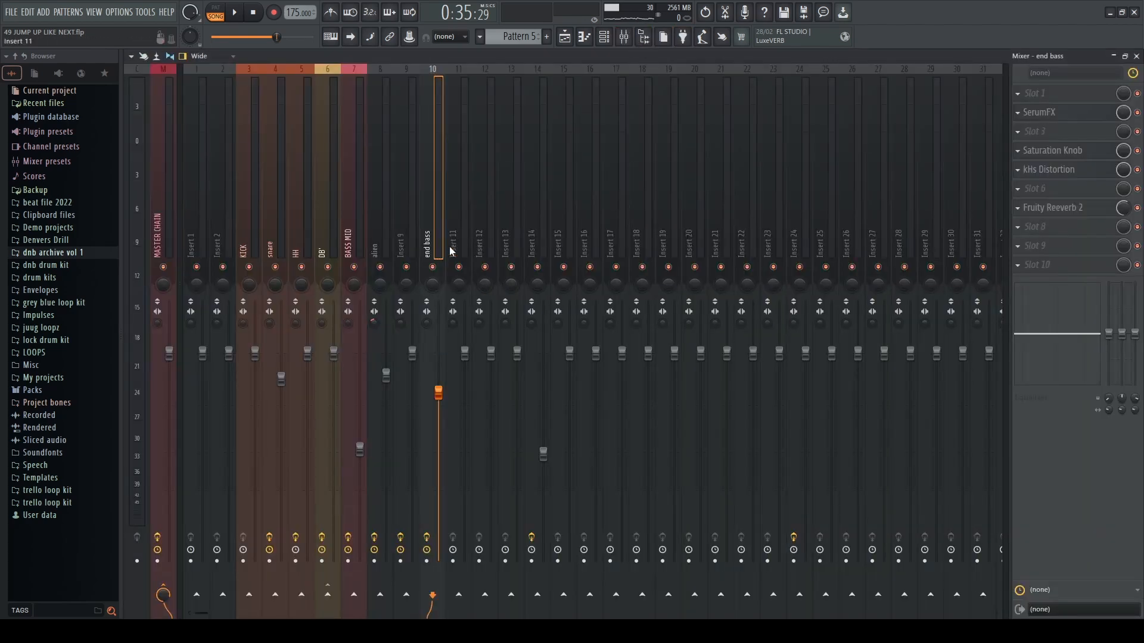
pyautogui.click(1047, 171)
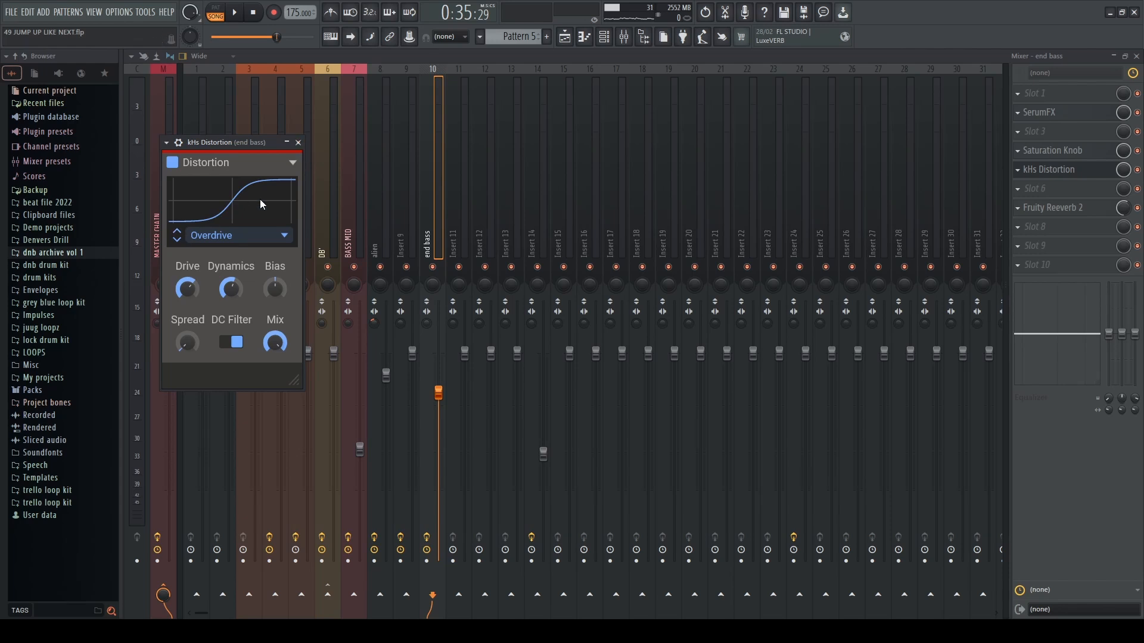
pyautogui.click(1065, 152)
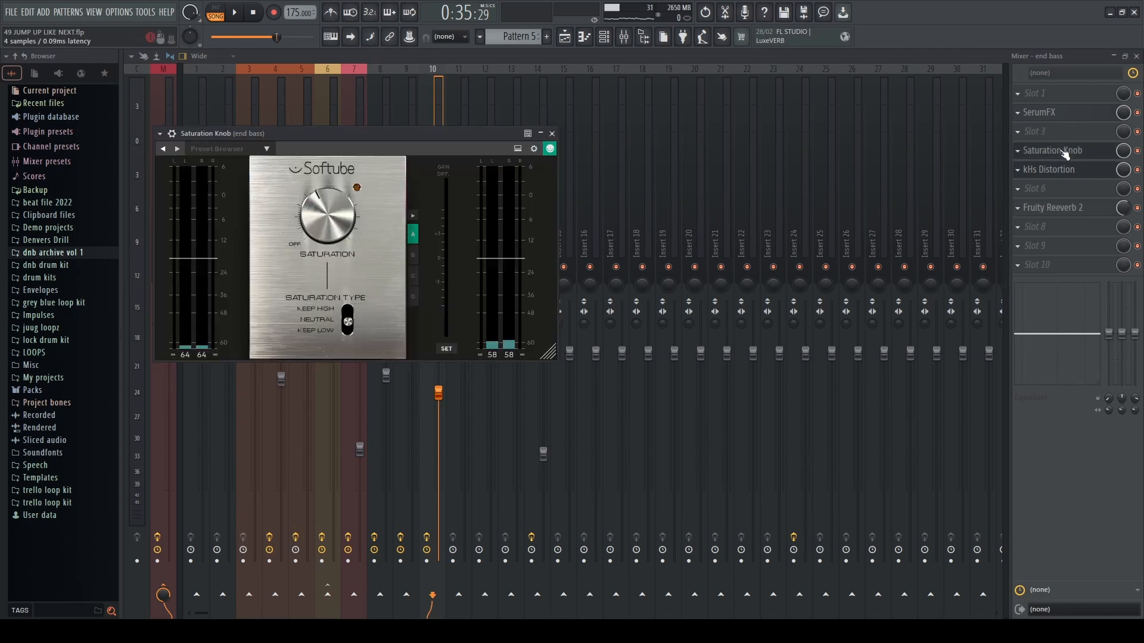
pyautogui.click(551, 134)
pyautogui.click(1048, 112)
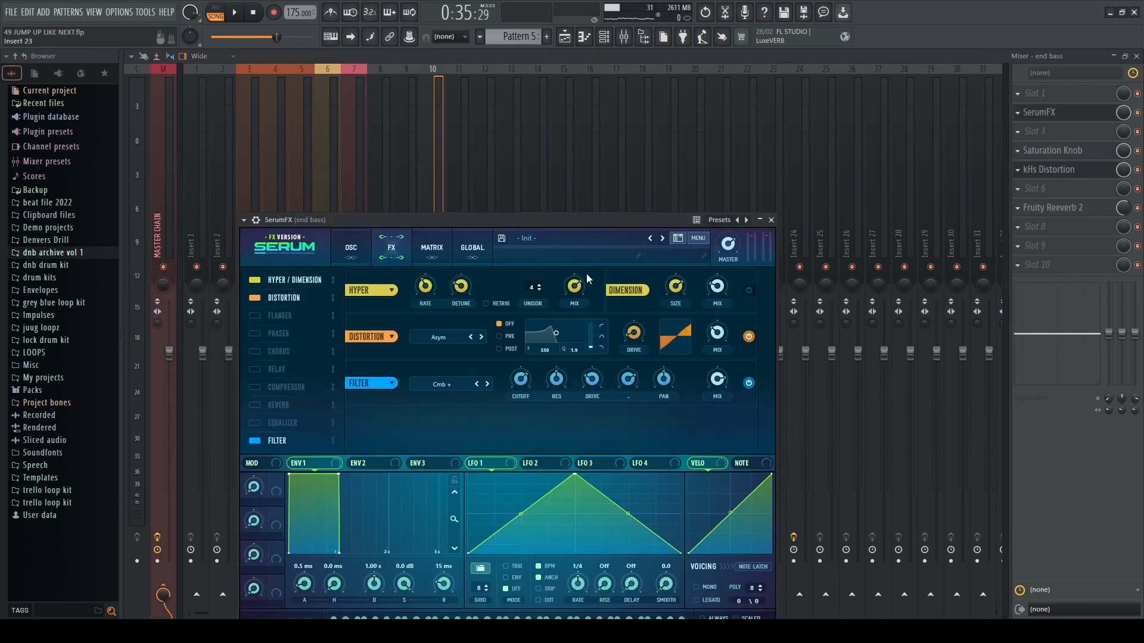
pyautogui.moveTo(640, 176); pyautogui.dragTo(685, 126)
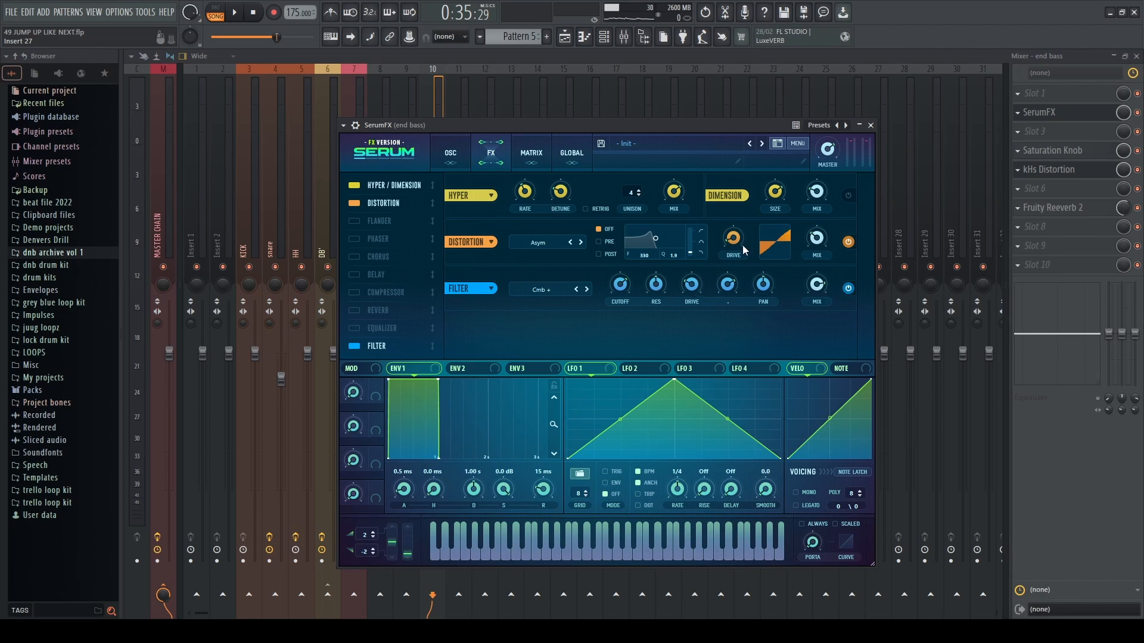
pyautogui.click(870, 126)
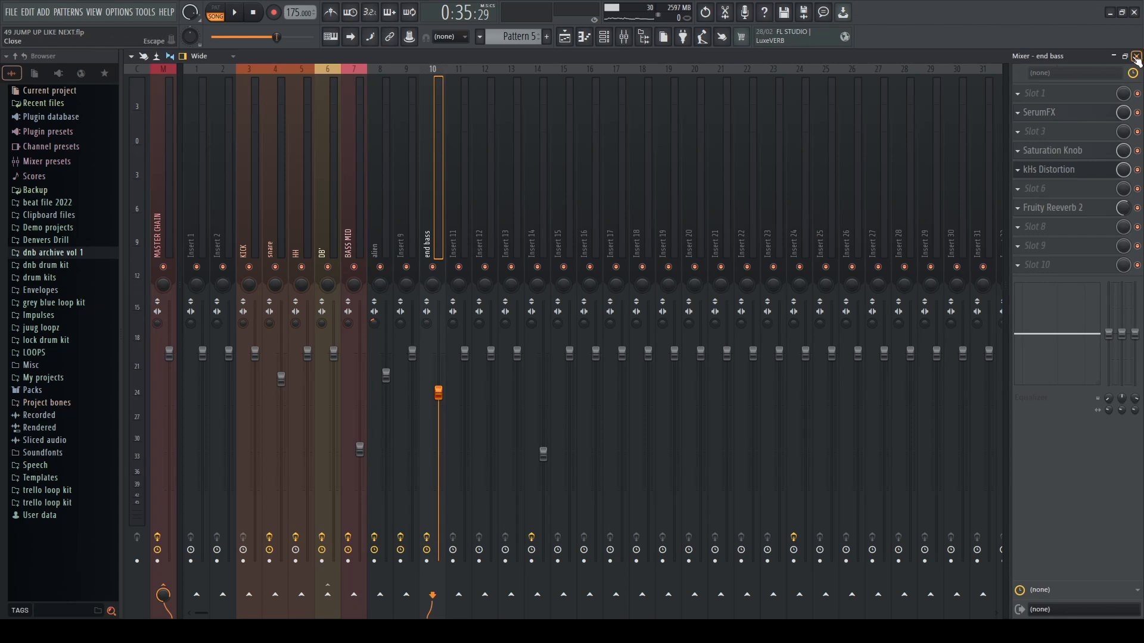
# Step: Open the Avant - D&B 01 Atomosphere 06 clip's settings from Track 20 and view the effects on its mixer insert
pyautogui.press('F9')
pyautogui.press('F12')
pyautogui.scroll(-4, 622, 91)
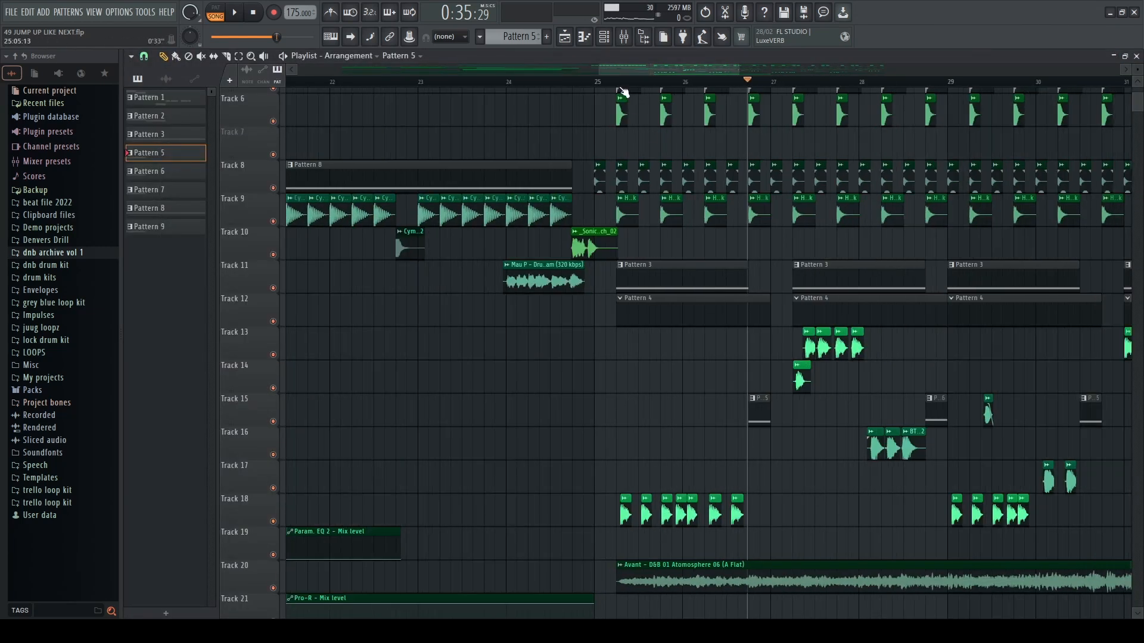
pyautogui.click(633, 44)
pyautogui.click(1136, 56)
pyautogui.scroll(-9, 683, 386)
pyautogui.doubleClick(783, 415)
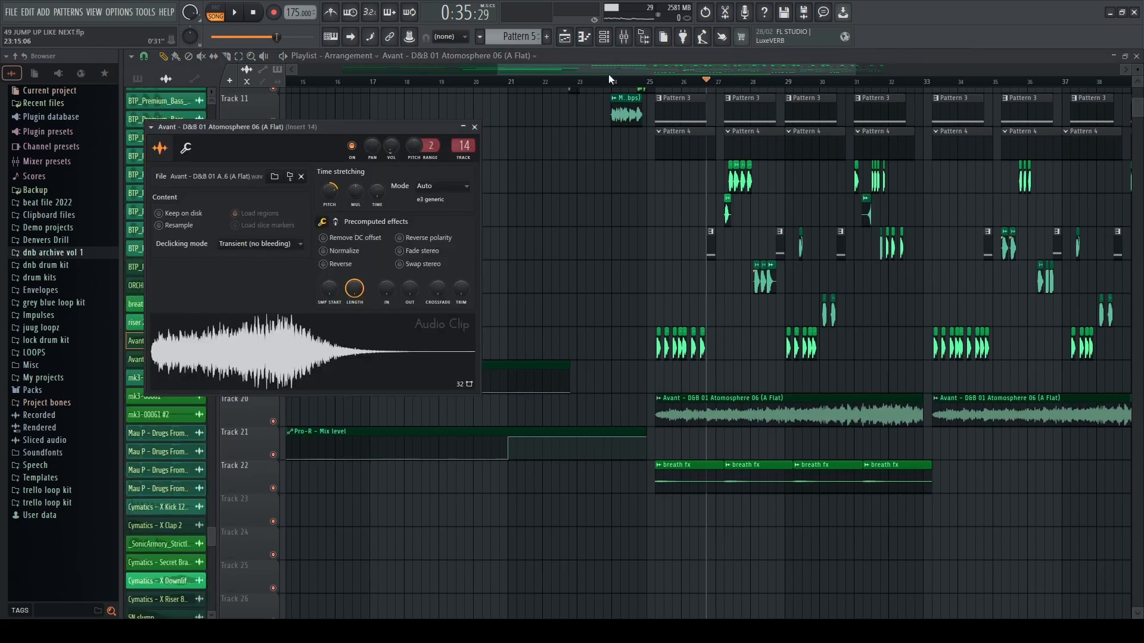
pyautogui.click(623, 37)
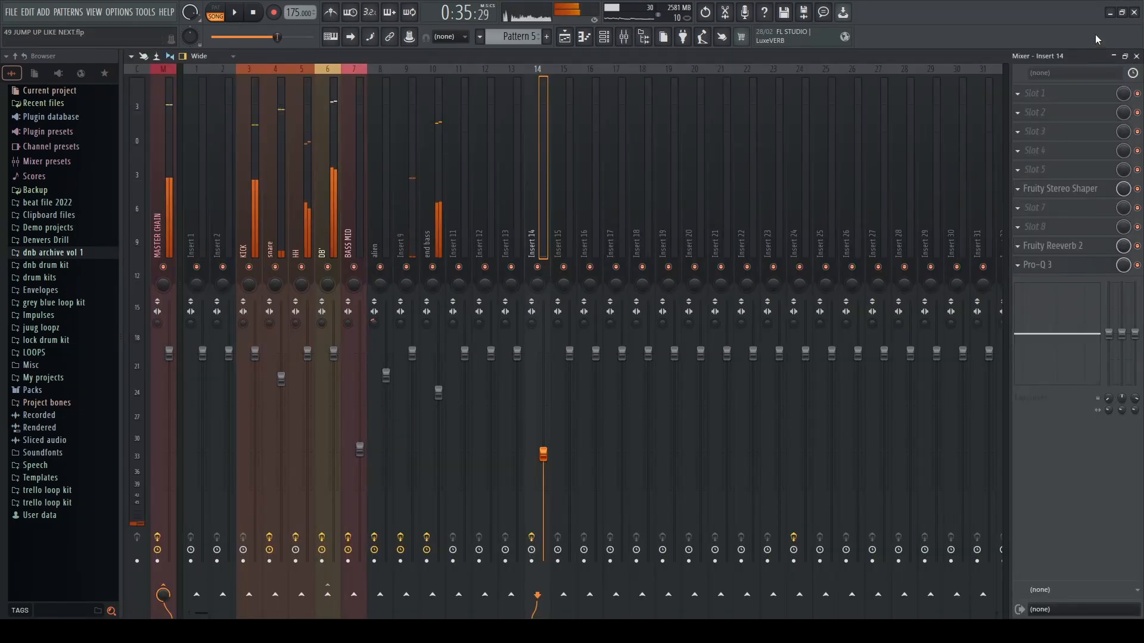
pyautogui.press('F9')
pyautogui.press('Escape')
# Step: Audition the soloed atmosphere on Track 20 with Insert 14's volume raised to 125%, then lower that volume to about 47%
pyautogui.keyDown('ctrl'); pyautogui.click(273, 354); pyautogui.keyUp('ctrl')
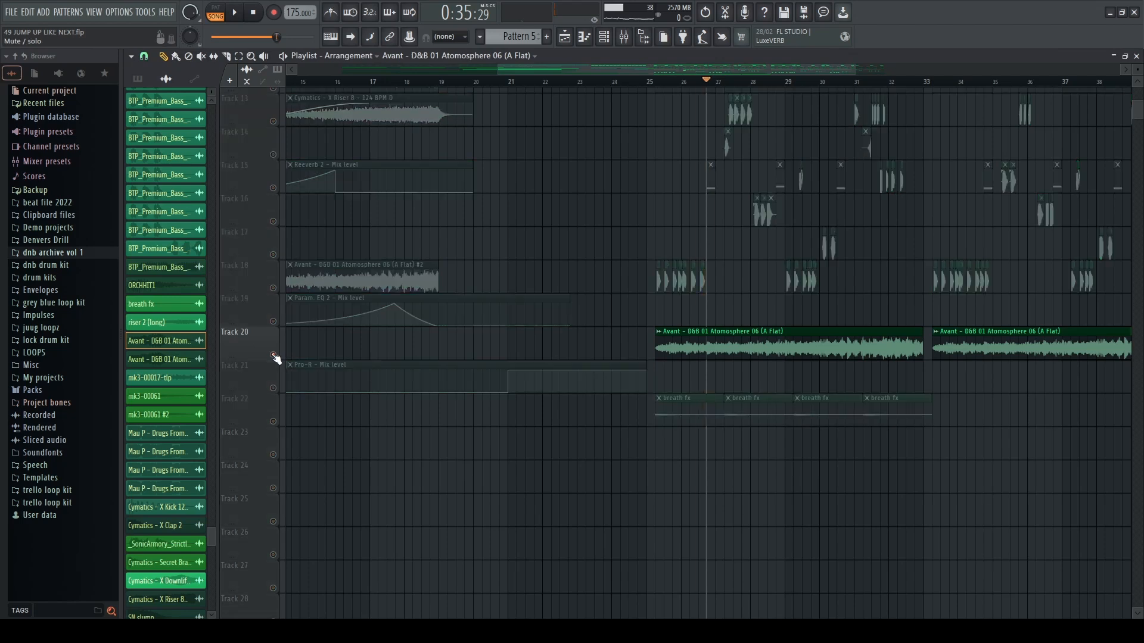
pyautogui.press('space')
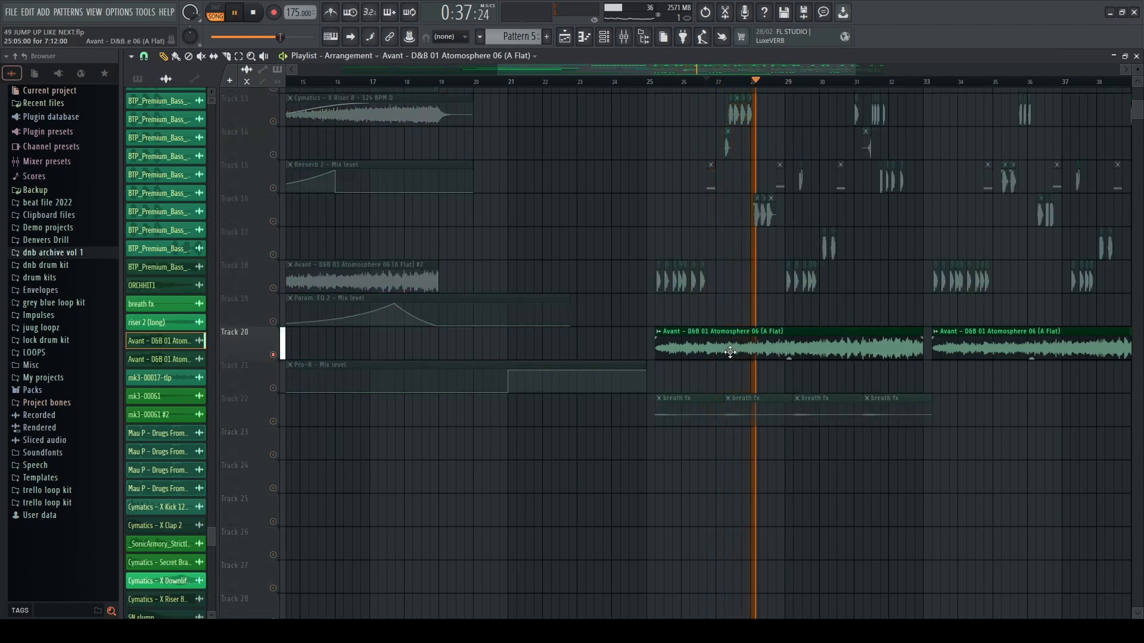
pyautogui.click(623, 35)
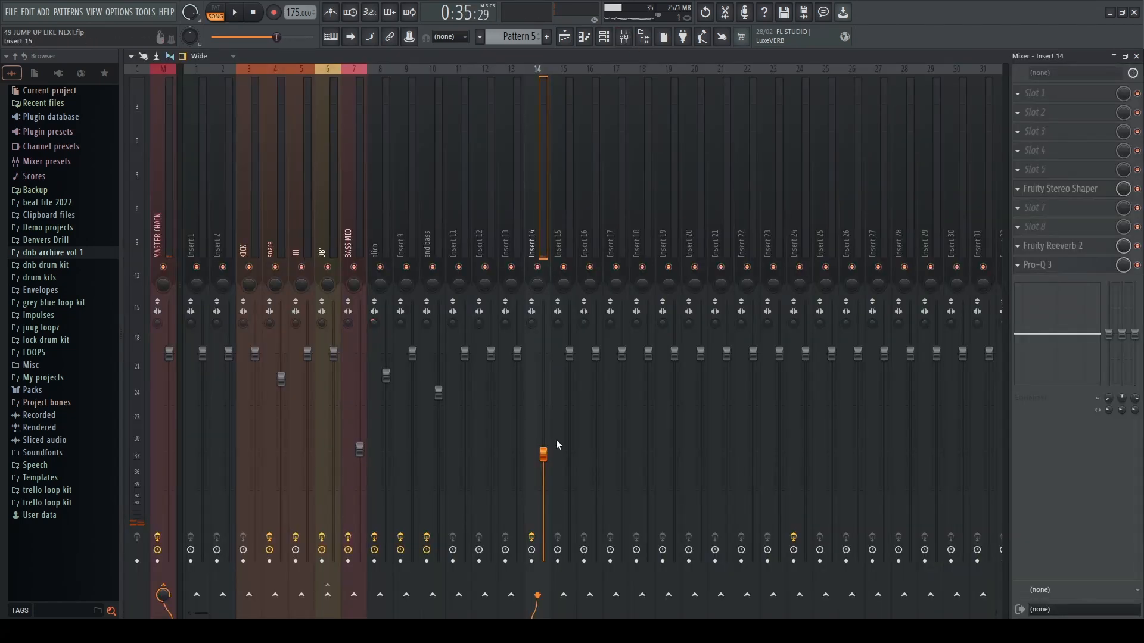
pyautogui.moveTo(543, 454); pyautogui.dragTo(543, 360)
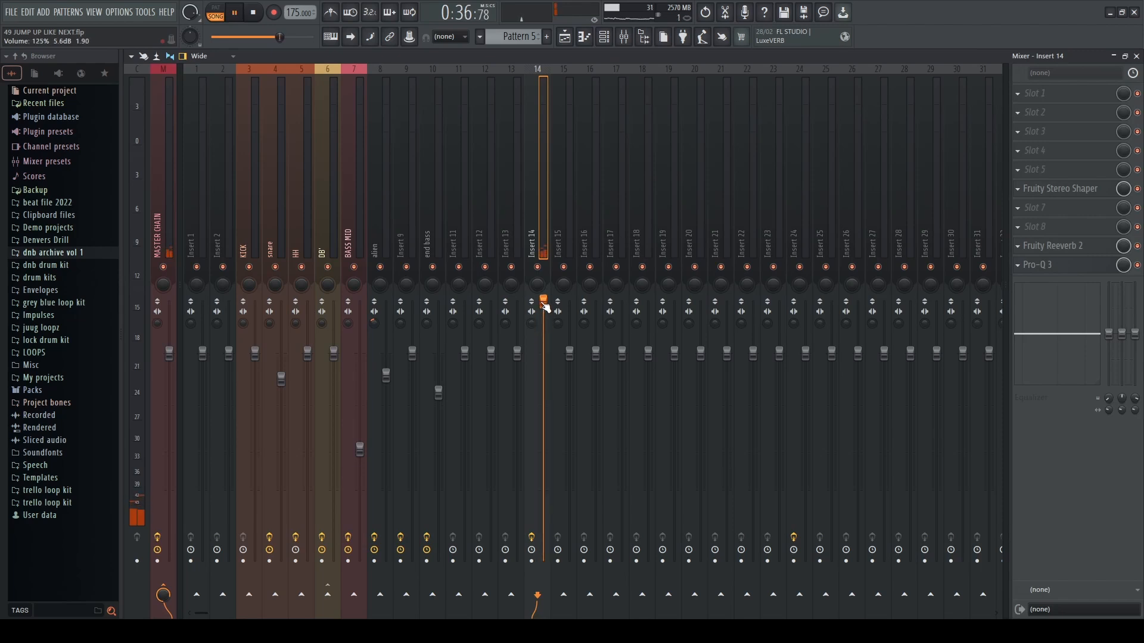
pyautogui.press('space')
pyautogui.moveTo(544, 302); pyautogui.dragTo(543, 442)
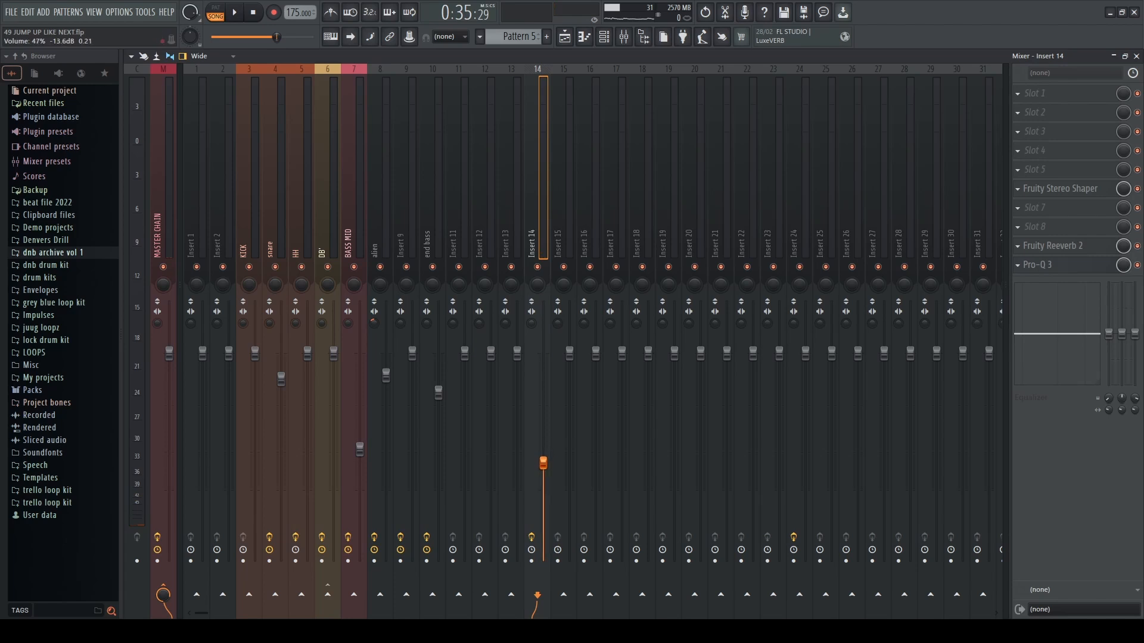
# Step: Return to the playlist and take Track 20 out of solo
pyautogui.click(1135, 56)
pyautogui.scroll(-3, 849, 498)
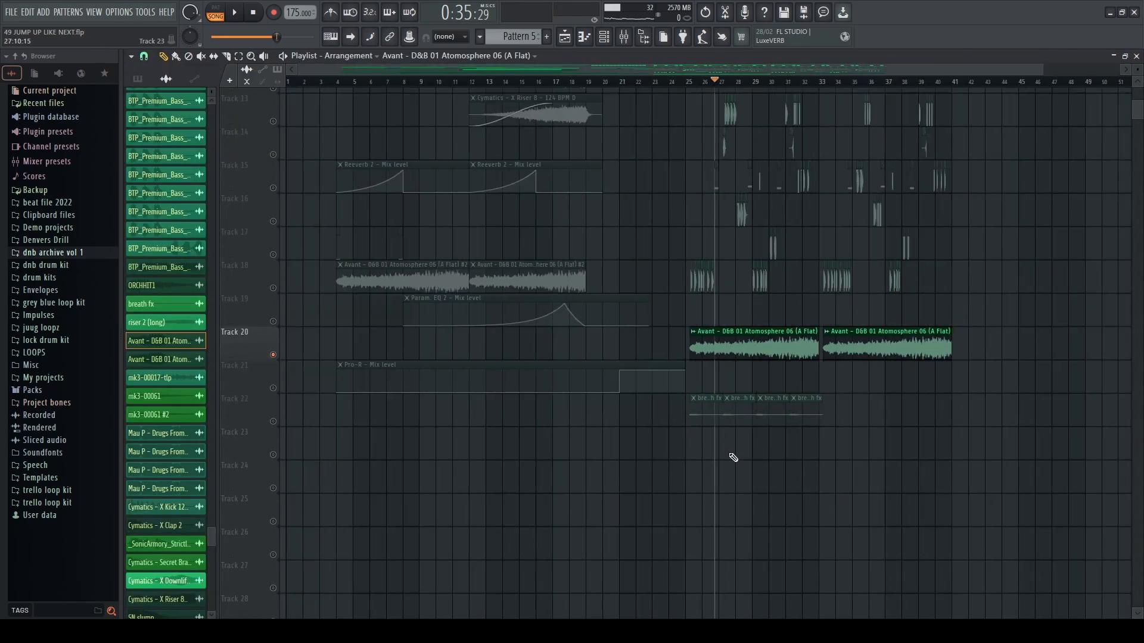
pyautogui.rightClick(273, 356)
pyautogui.rightClick(274, 356)
pyautogui.rightClick(273, 356)
# Step: Solo Track 22 to play the breath fx clips from the start of the drop, then unsolo the track
pyautogui.scroll(6, 764, 451)
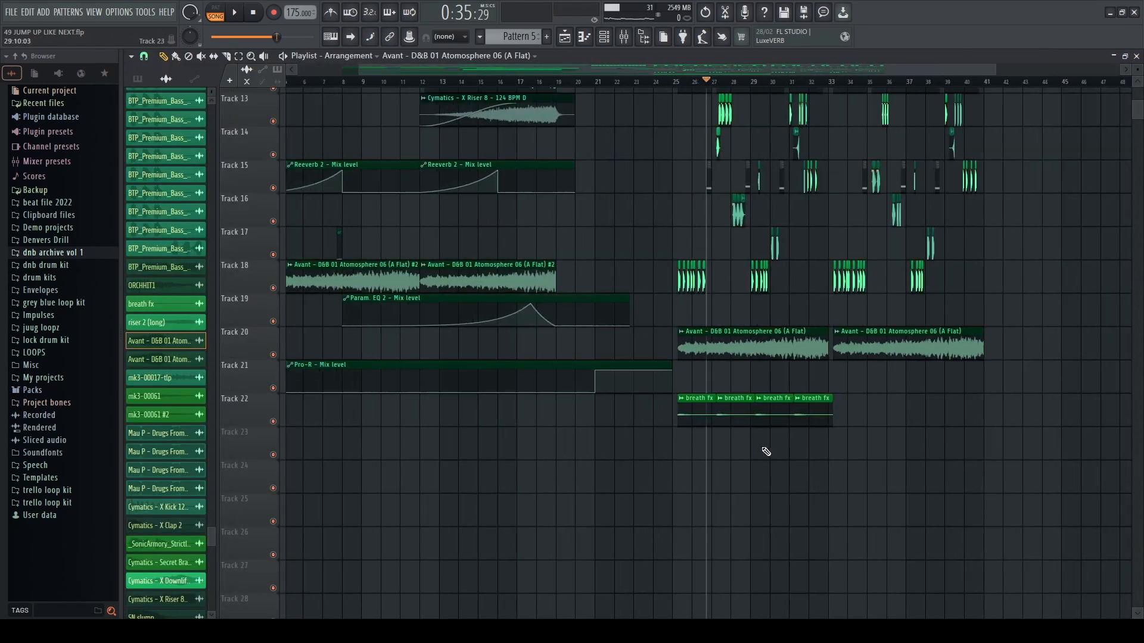
pyautogui.click(594, 83)
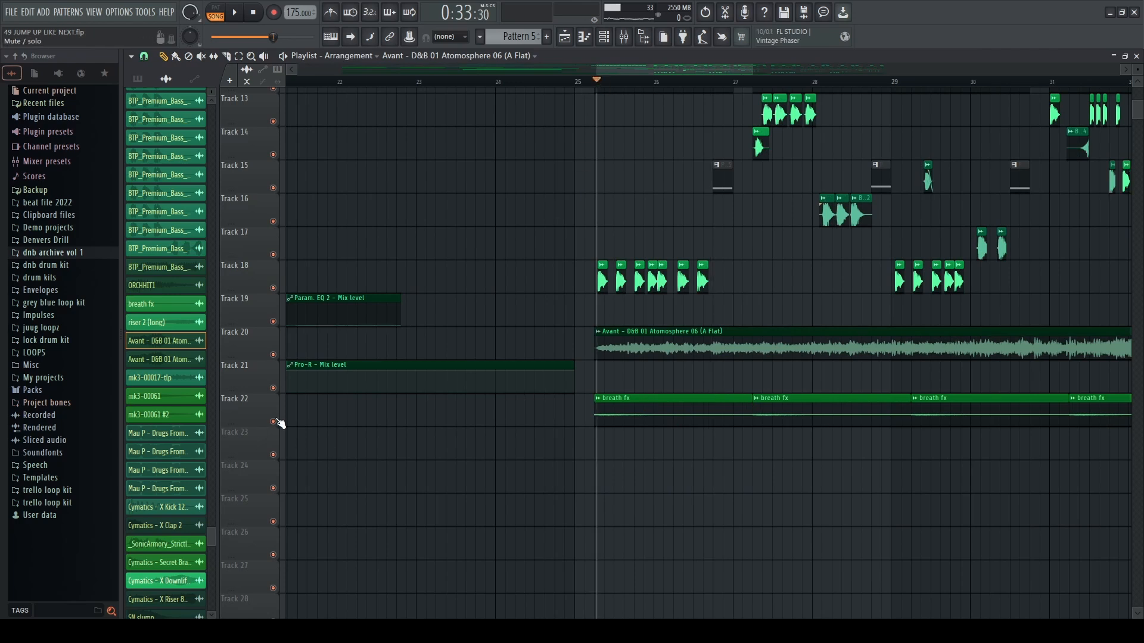
pyautogui.rightClick(274, 421)
pyautogui.press('space')
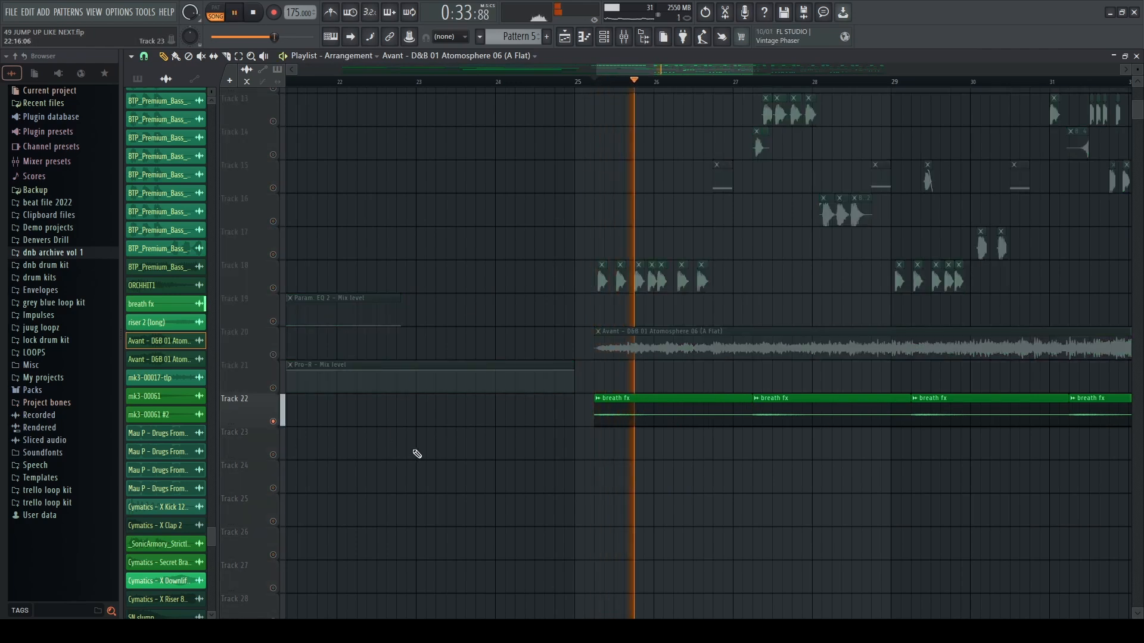
pyautogui.scroll(-5, 417, 454)
pyautogui.press('space')
pyautogui.rightClick(275, 421)
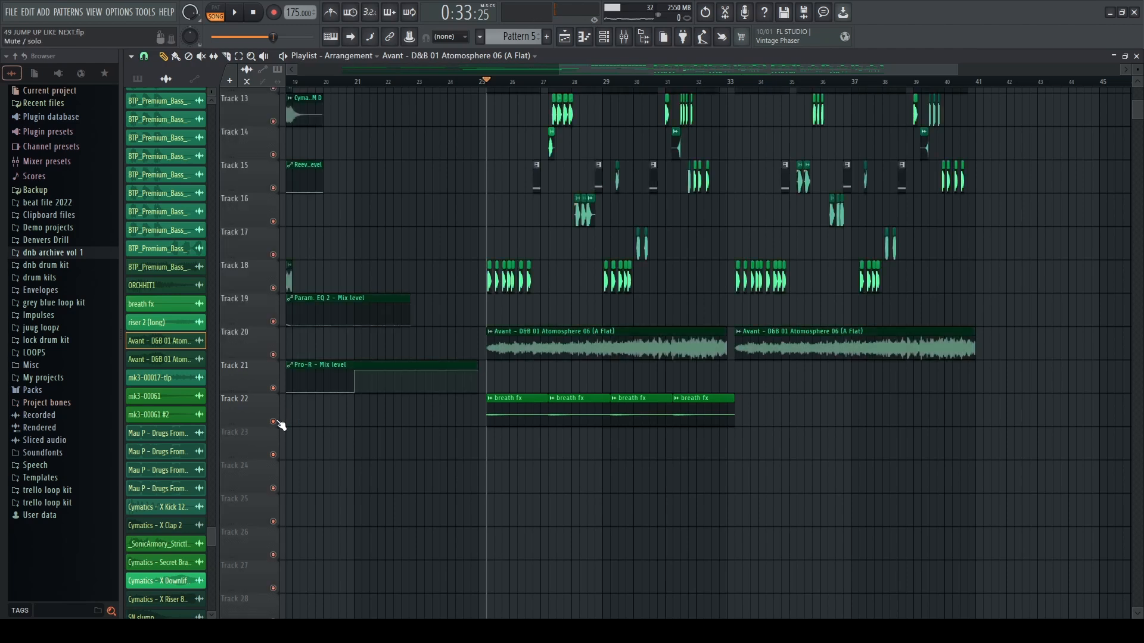
# Step: Expand the dnb archive vol 1 folder in the browser and look through its Bass one shots and breaks subfolders
pyautogui.click(63, 253)
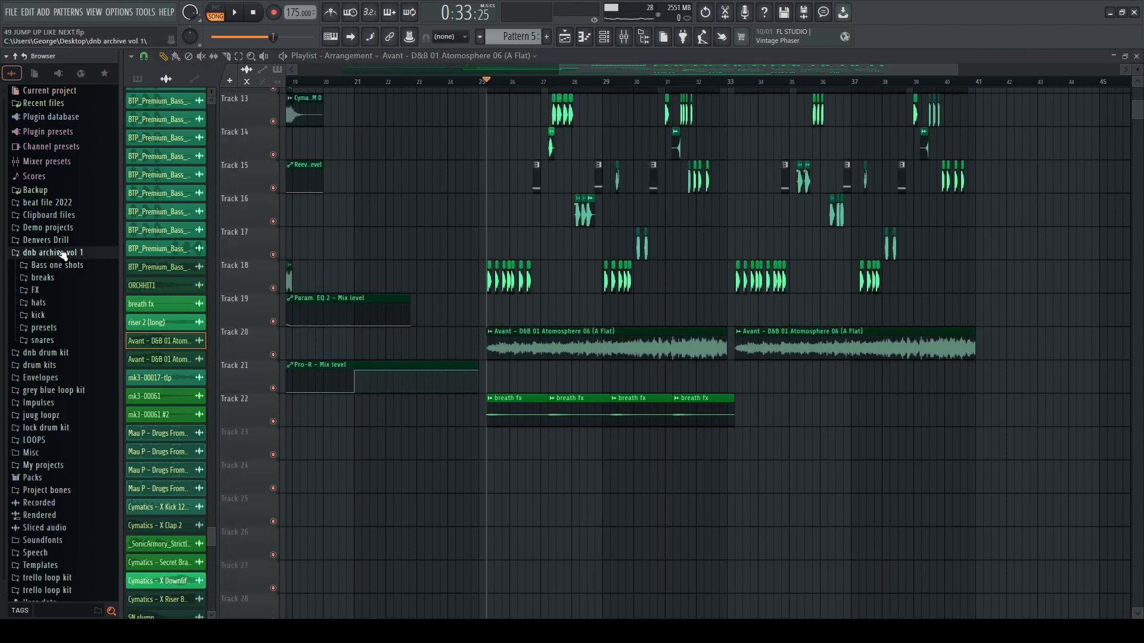
pyautogui.click(59, 268)
pyautogui.click(59, 268)
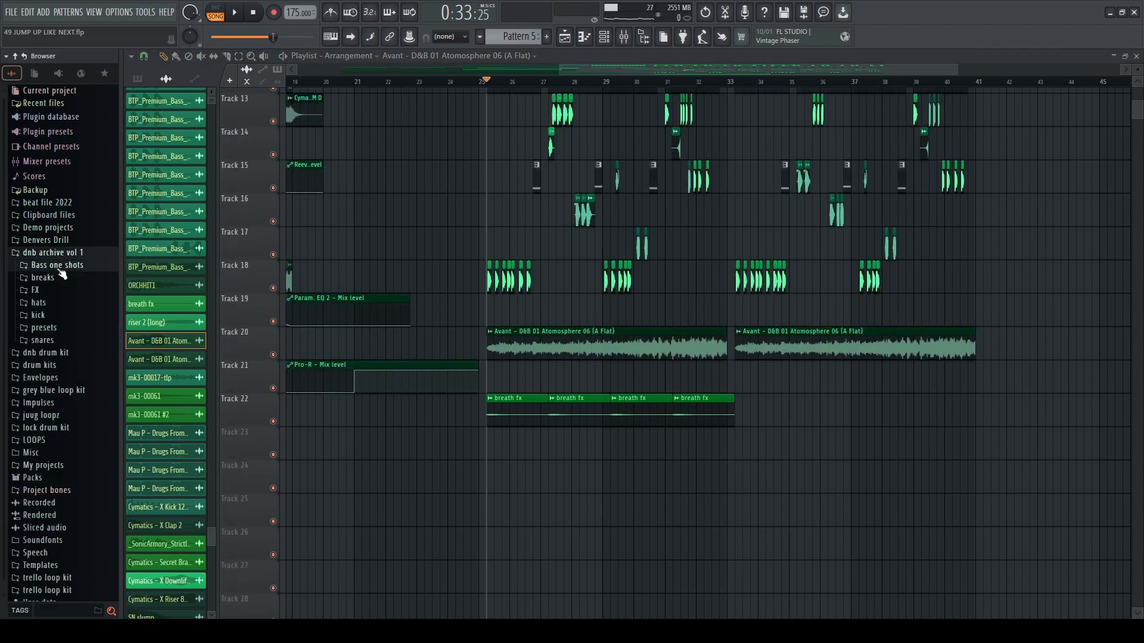
pyautogui.click(44, 278)
pyautogui.click(44, 303)
pyautogui.click(43, 278)
# Step: Audition a few hi-hat samples from the hats subfolder, including HH break and HH untitled, and collapse it
pyautogui.click(40, 305)
pyautogui.click(60, 316)
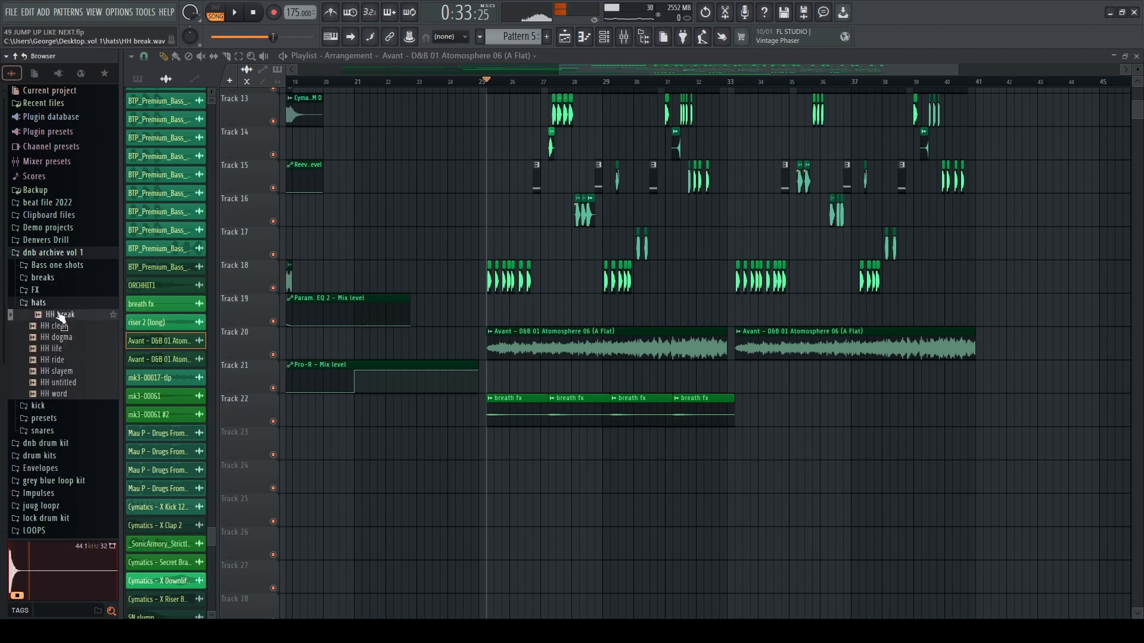
pyautogui.click(66, 328)
pyautogui.click(65, 381)
pyautogui.click(44, 304)
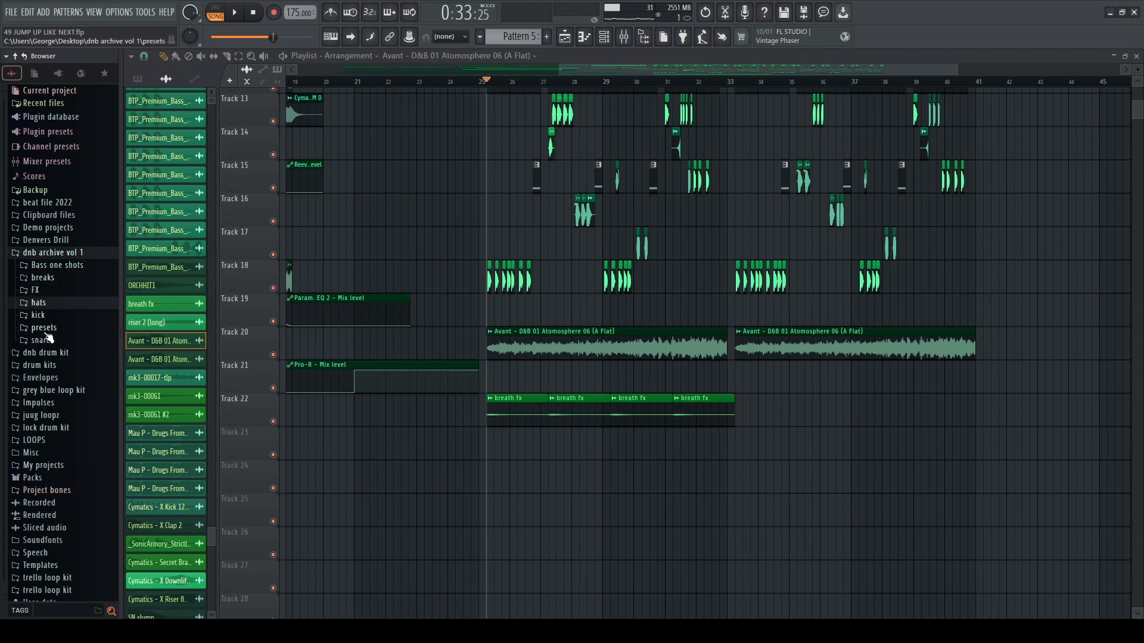
# Step: Audition several samples from the snares subfolder, including SN dead, SN mud, SN pluck and SN slump, and collapse it
pyautogui.click(47, 340)
pyautogui.click(50, 364)
pyautogui.click(62, 397)
pyautogui.click(59, 421)
pyautogui.click(67, 464)
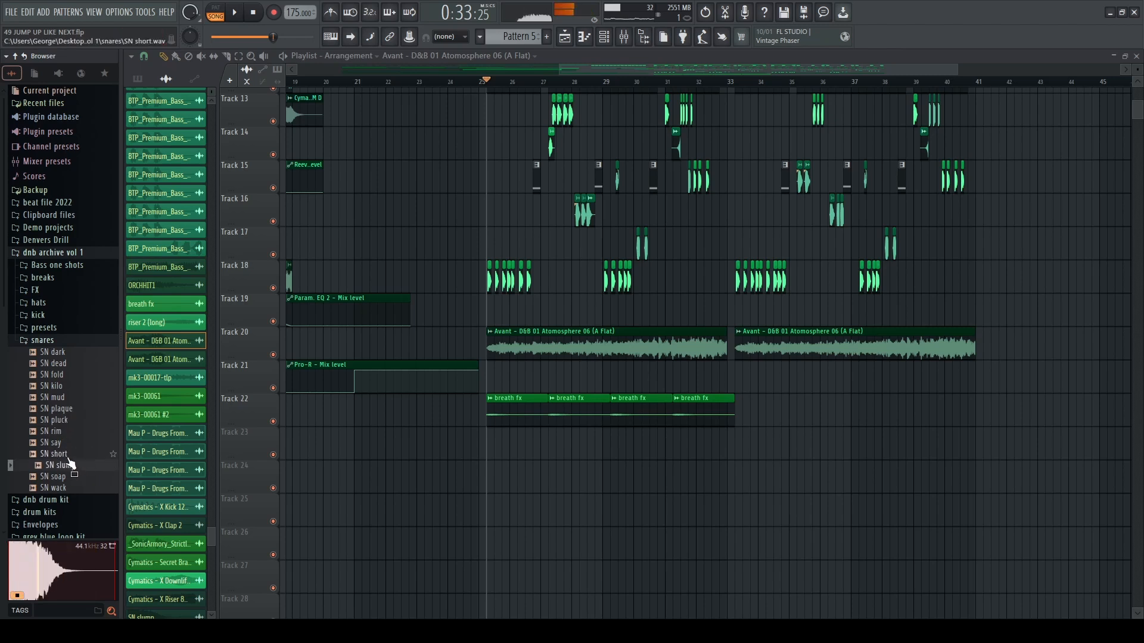
pyautogui.click(59, 340)
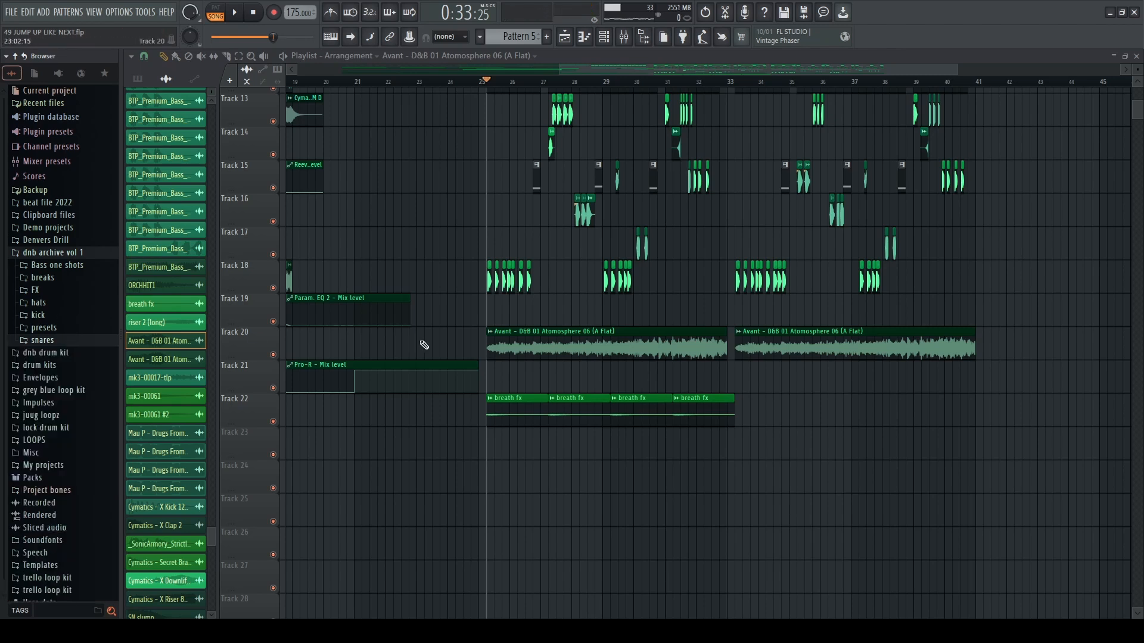
# Step: Place the playhead just before bar 17, where the rapid roll on Track 4 begins
pyautogui.scroll(10, 424, 345)
pyautogui.hscroll(-5, 438, 390)
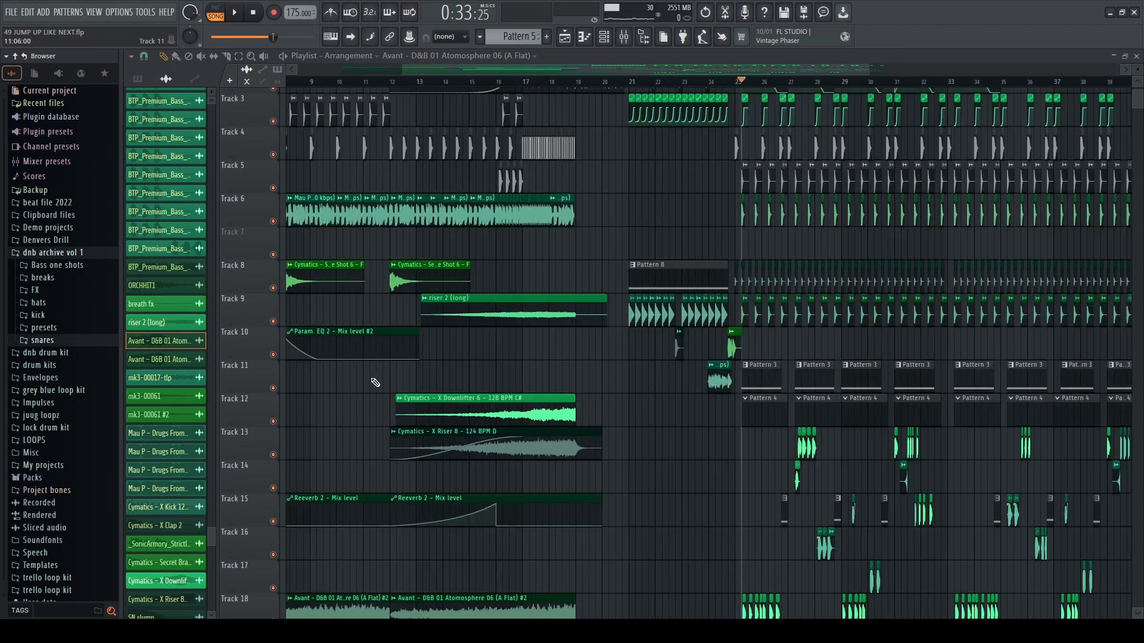
pyautogui.scroll(5, 445, 324)
pyautogui.moveTo(545, 83); pyautogui.dragTo(414, 286)
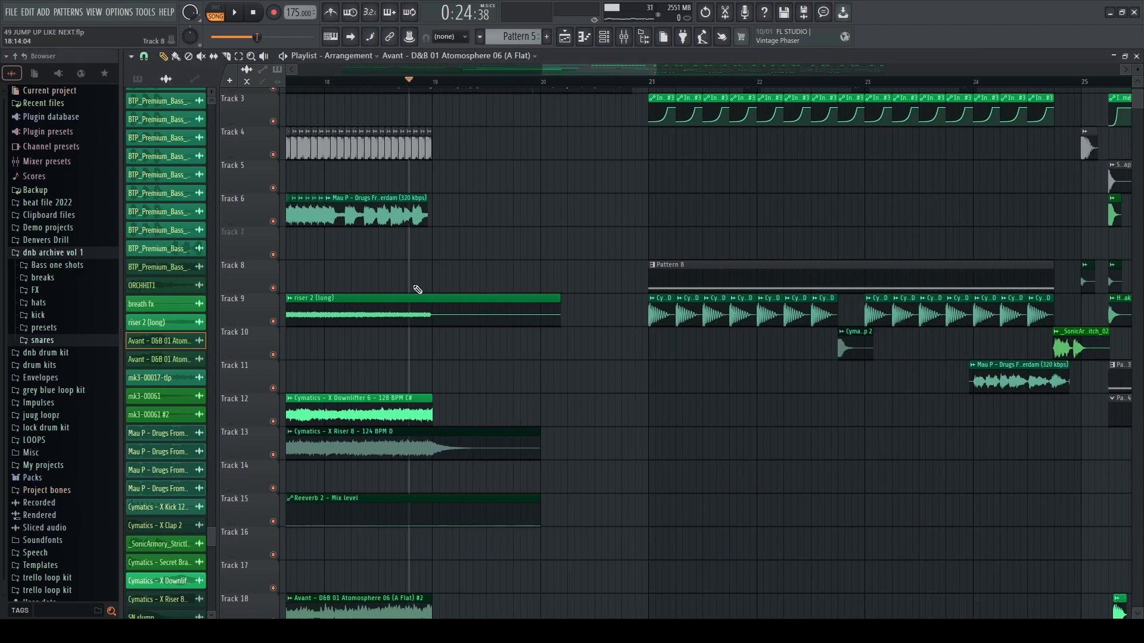
pyautogui.scroll(-3, 416, 287)
pyautogui.scroll(2, 435, 270)
pyautogui.scroll(2, 356, 244)
pyautogui.moveTo(474, 83); pyautogui.dragTo(649, 81)
pyautogui.moveTo(653, 128); pyautogui.dragTo(350, 148)
pyautogui.scroll(4, 333, 295)
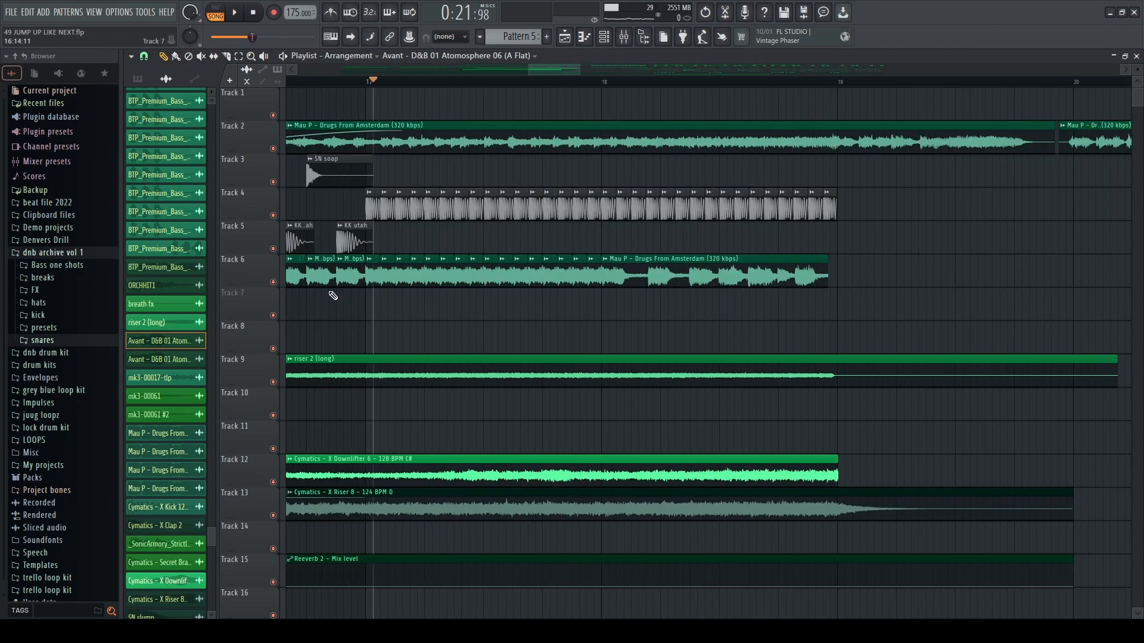
pyautogui.scroll(-3, 379, 151)
pyautogui.keyDown('ctrl'); pyautogui.click(374, 83); pyautogui.keyUp('ctrl')
pyautogui.keyDown('ctrl'); pyautogui.click(369, 85); pyautogui.keyUp('ctrl')
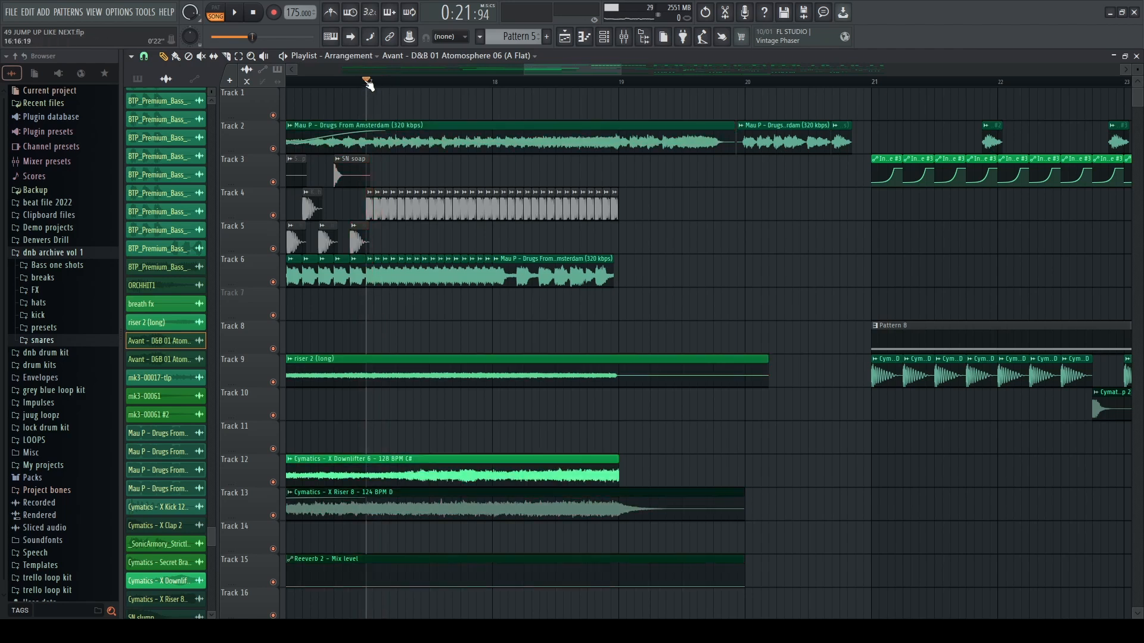
# Step: Play the build-up from the Track 4 roll at bar 17 through the four-on-the-floor section starting at bar 21
pyautogui.press('space')
pyautogui.scroll(-1, 539, 204)
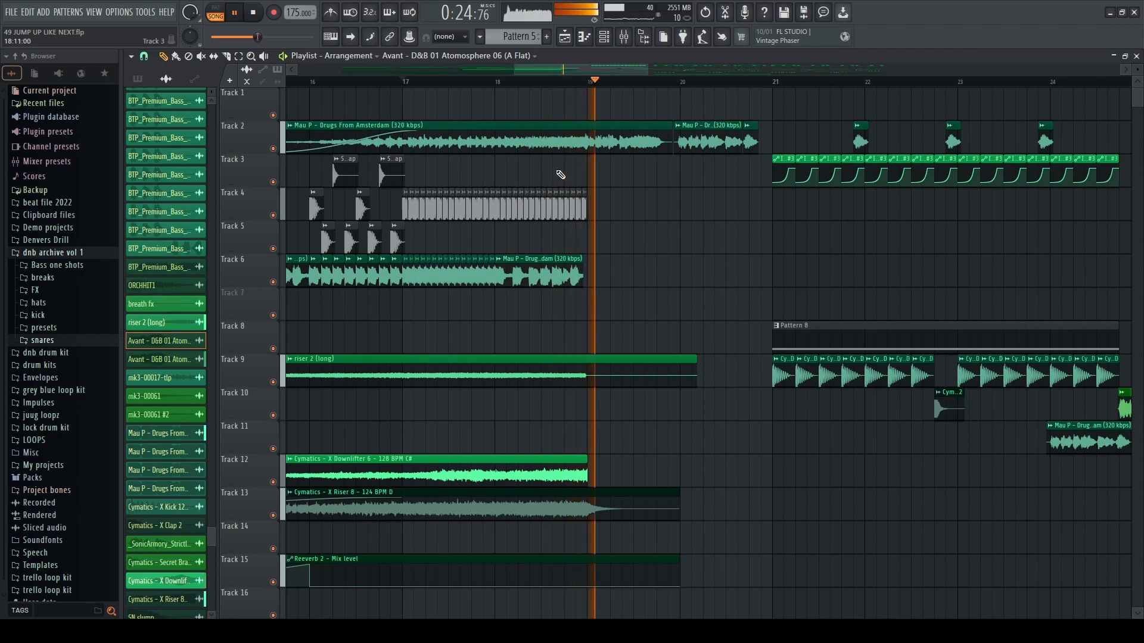
pyautogui.scroll(-2, 679, 188)
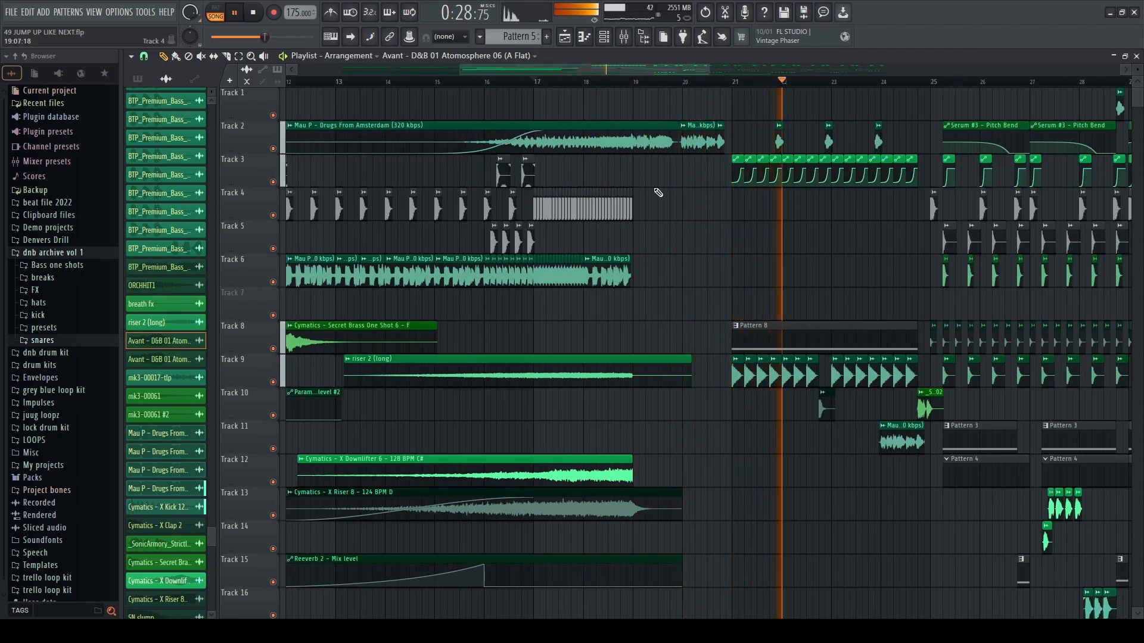
pyautogui.scroll(2, 822, 222)
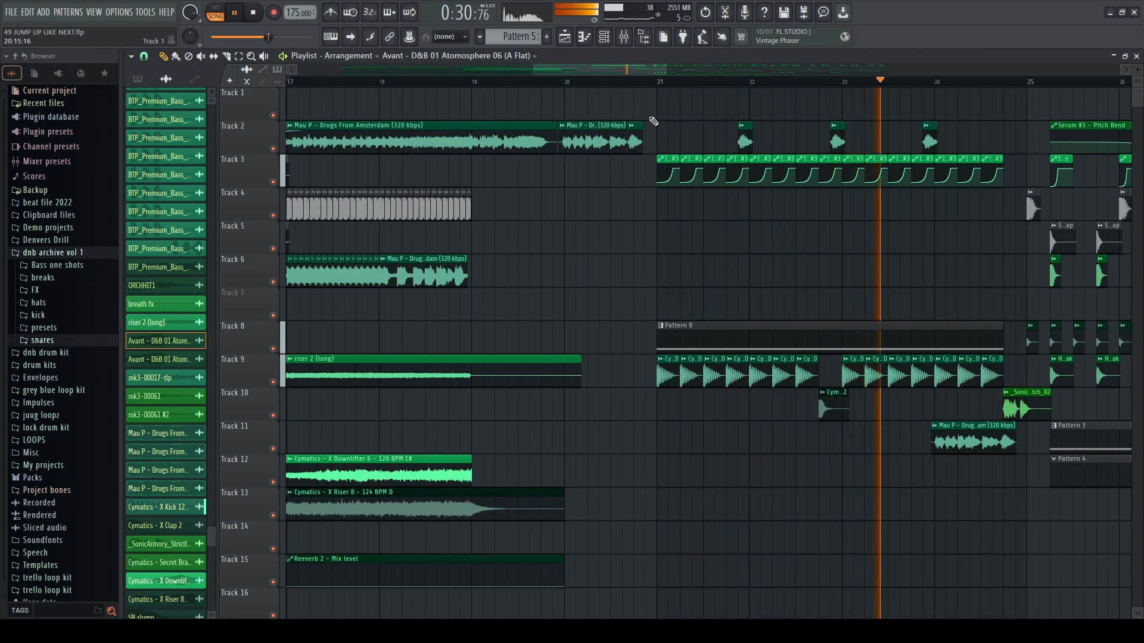
pyautogui.press('space')
# Step: View the audio clip settings of the Cymatics X Kick 12 sample on Track 9 at bar 21, and close them
pyautogui.scroll(3, 685, 356)
pyautogui.doubleClick(661, 375)
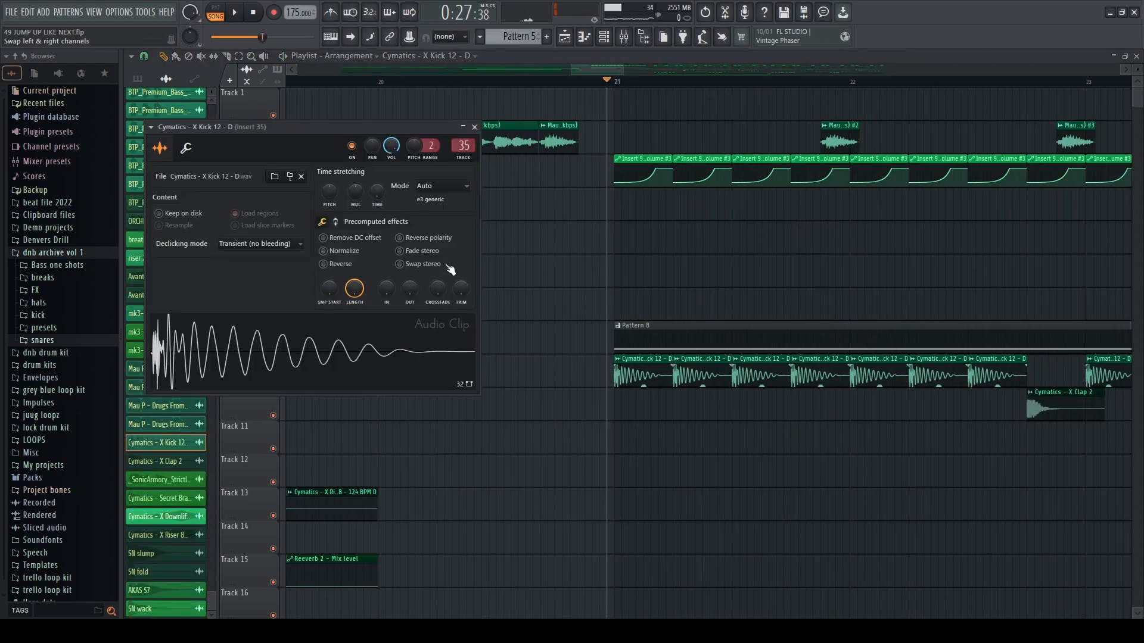
pyautogui.press('Escape')
pyautogui.scroll(3, 651, 248)
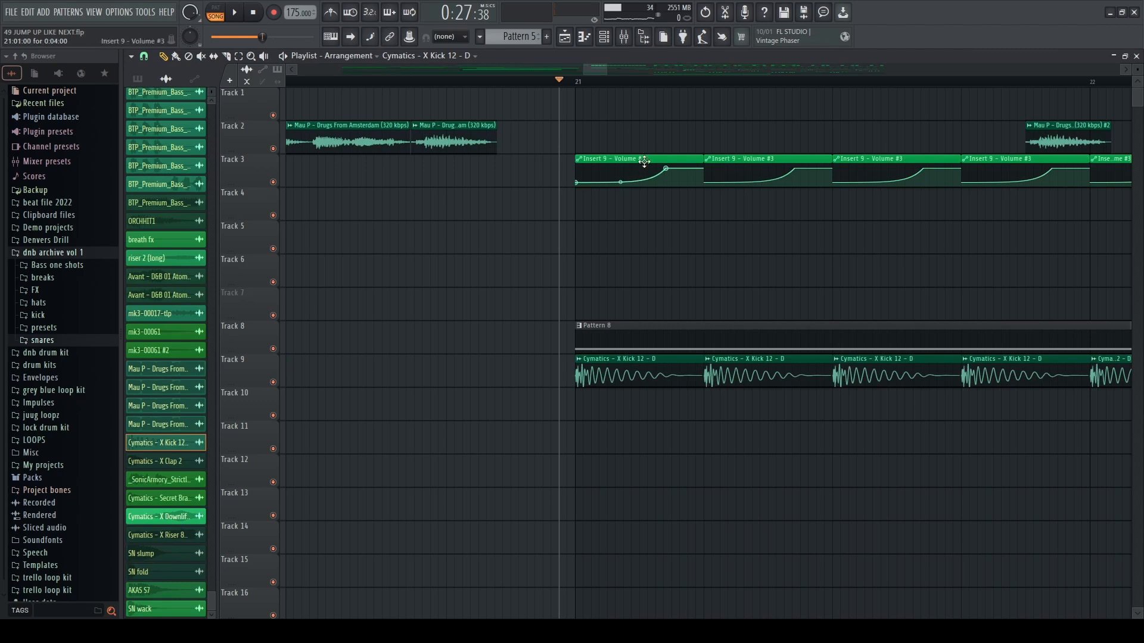
# Step: Examine Pattern 8's channels while playing from bar 21, and check the kick's mixer insert 35
pyautogui.click(631, 327)
pyautogui.click(603, 43)
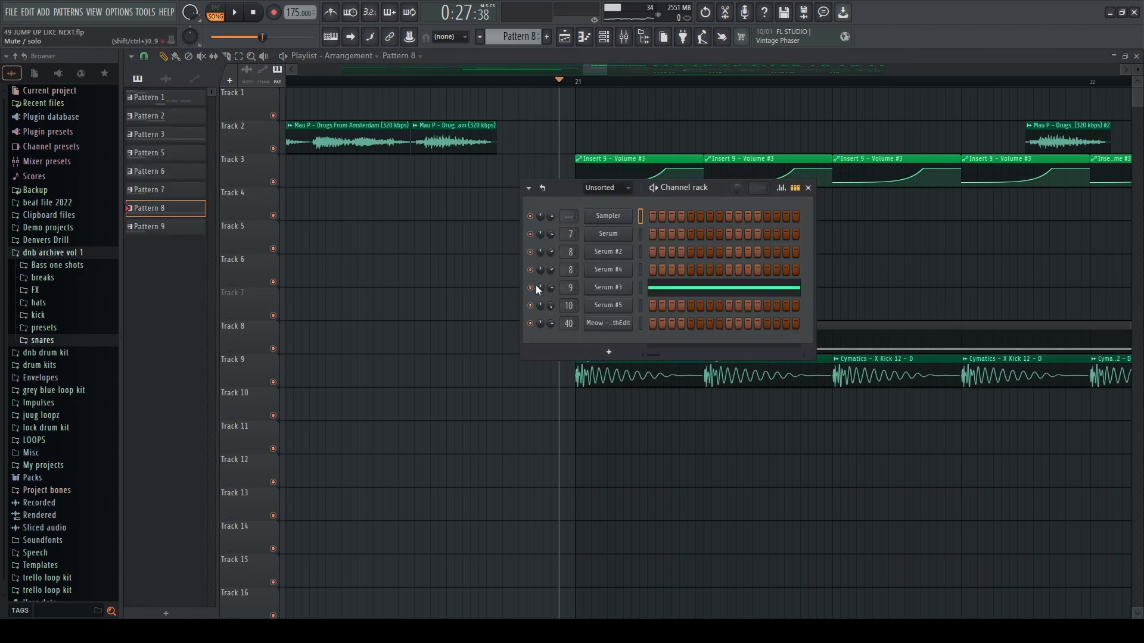
pyautogui.press('space')
pyautogui.press('F6')
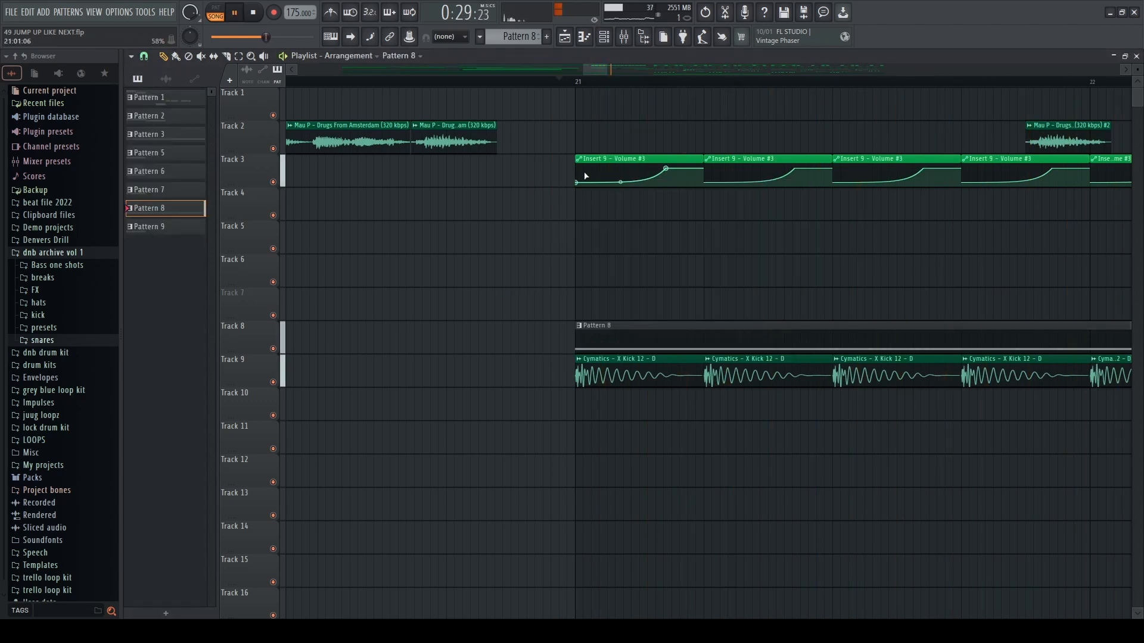
pyautogui.press('space')
pyautogui.click(633, 37)
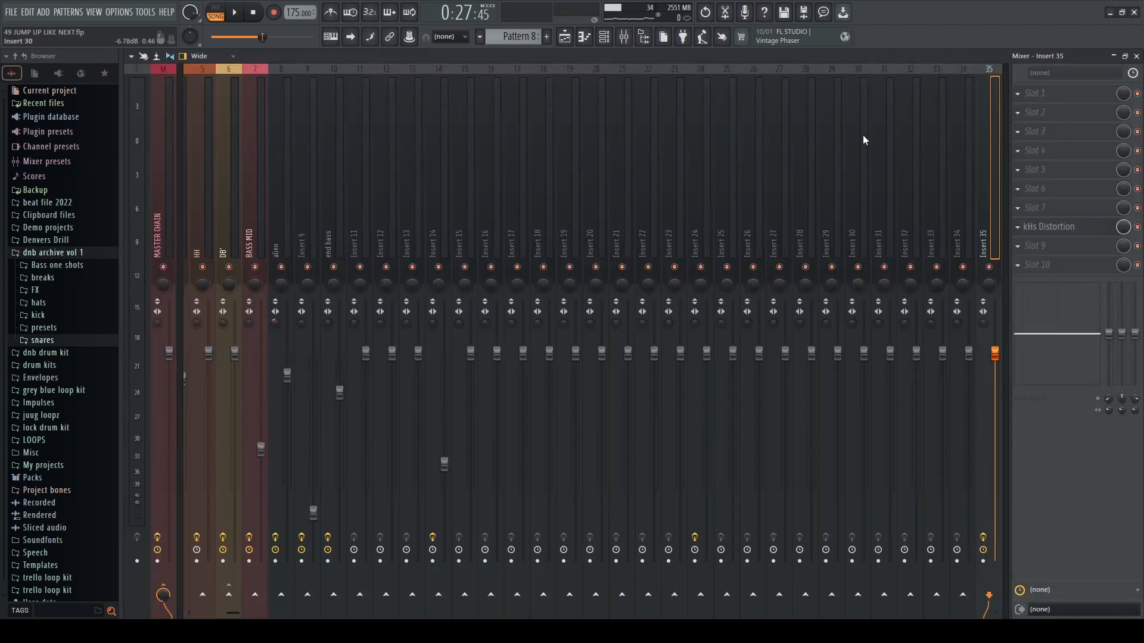
pyautogui.click(1135, 55)
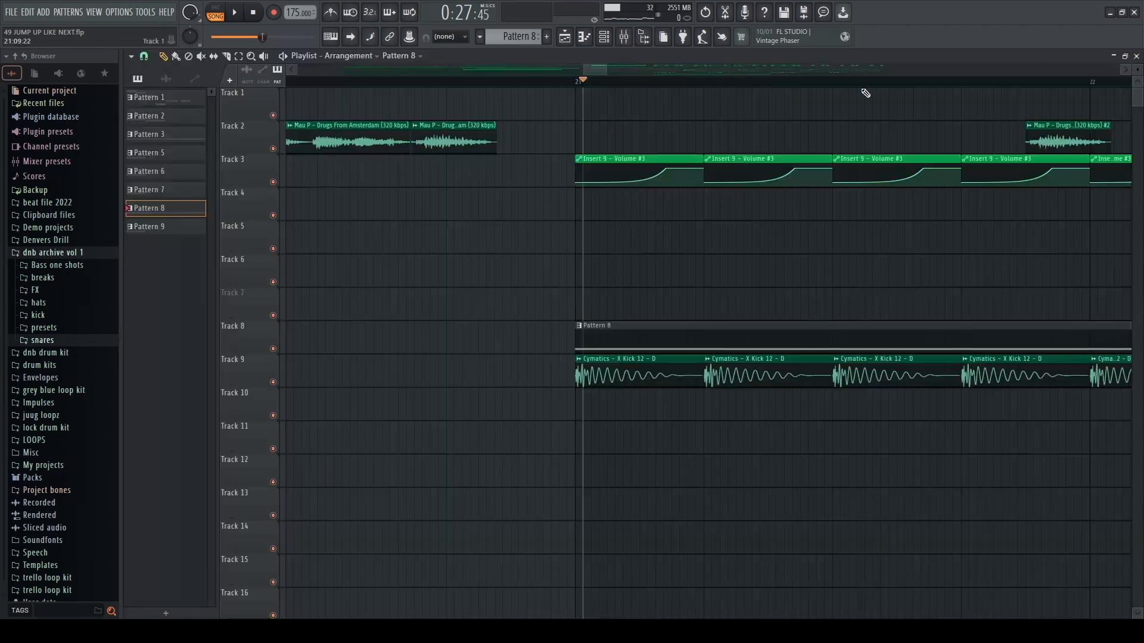
# Step: Check Pattern 8's channels once more and place the playhead just before bar 22
pyautogui.click(607, 39)
pyautogui.click(597, 186)
pyautogui.click(593, 201)
pyautogui.rightClick(649, 138)
pyautogui.scroll(-4, 655, 143)
pyautogui.scroll(3, 839, 249)
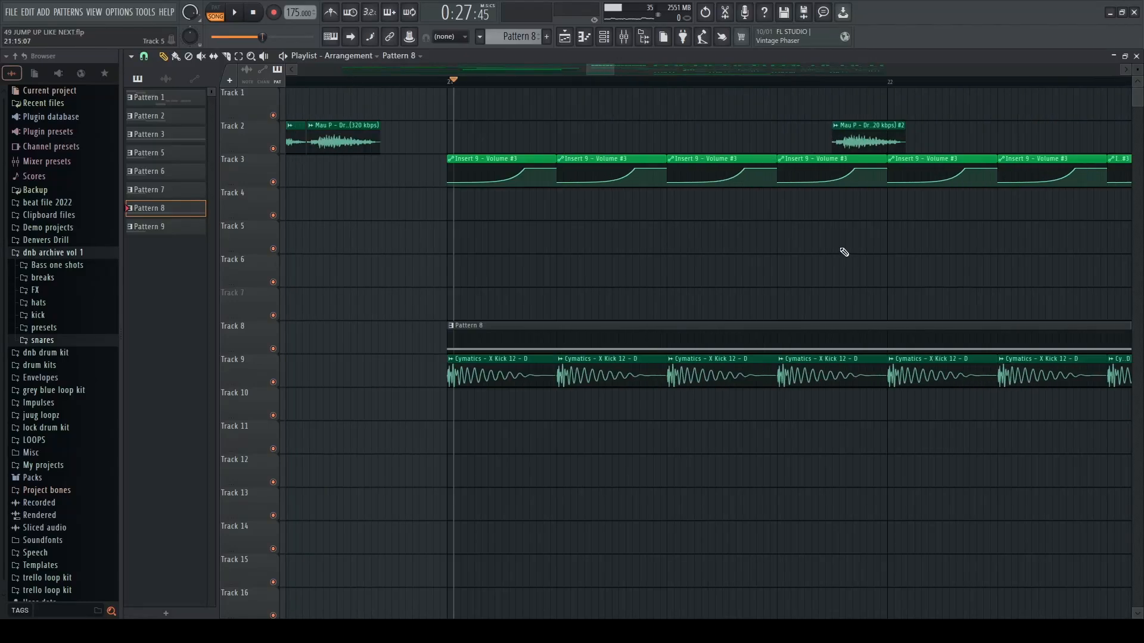
pyautogui.scroll(1, 840, 249)
pyautogui.scroll(-3, 622, 220)
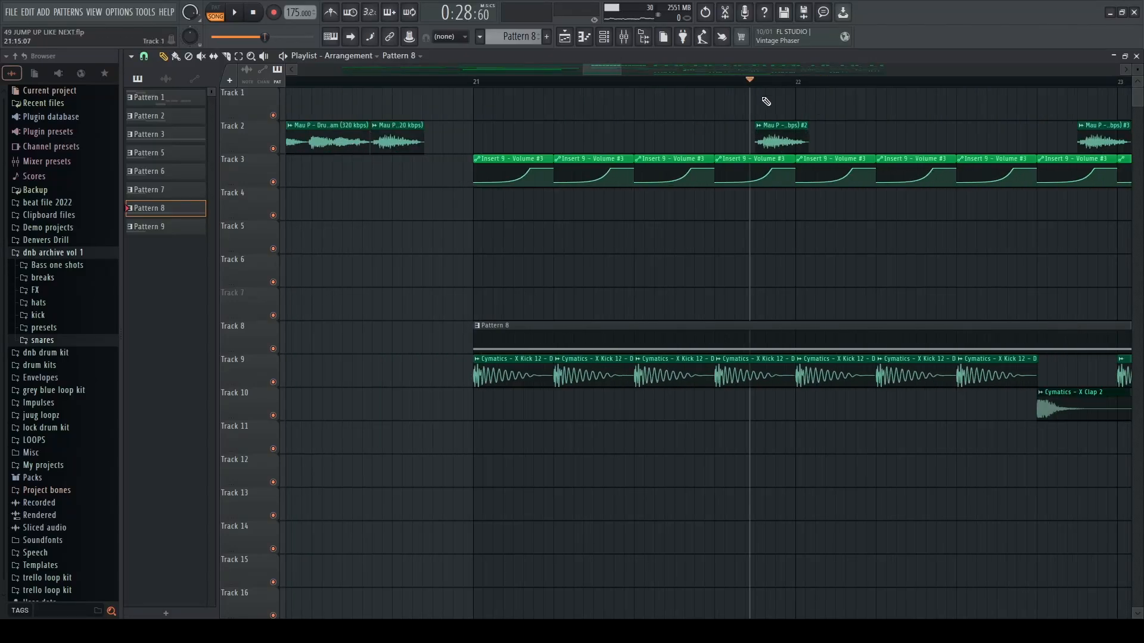
# Step: Select the Mau P vocal clip on Track 2 near bar 22 and inspect the Pro-R reverb on its mixer insert
pyautogui.click(771, 126)
pyautogui.click(625, 39)
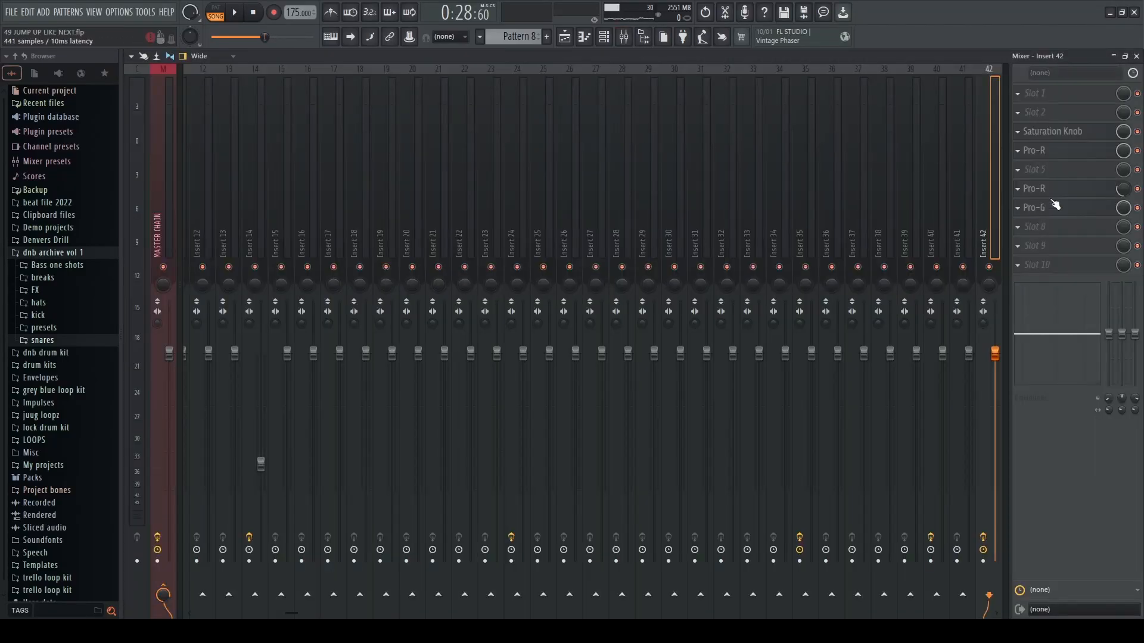
pyautogui.click(1050, 135)
pyautogui.click(1050, 137)
pyautogui.click(1047, 153)
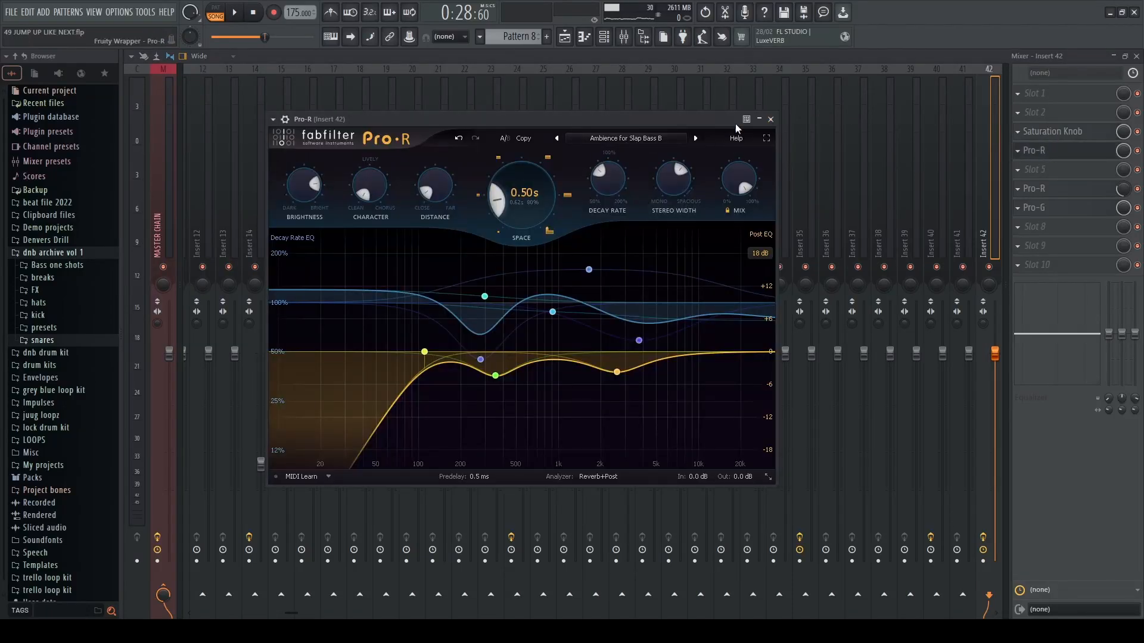
pyautogui.click(770, 119)
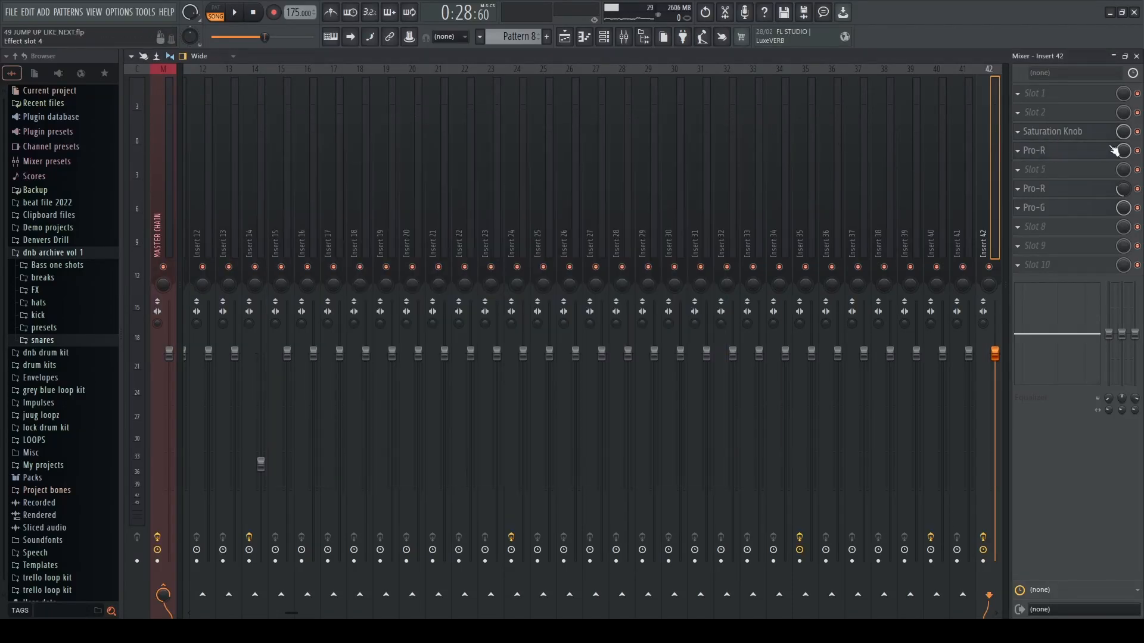
# Step: Play the vocal clip through Insert 42's effects and inspect the Pro-G gate before returning to the playlist
pyautogui.click(1137, 188)
pyautogui.press('space')
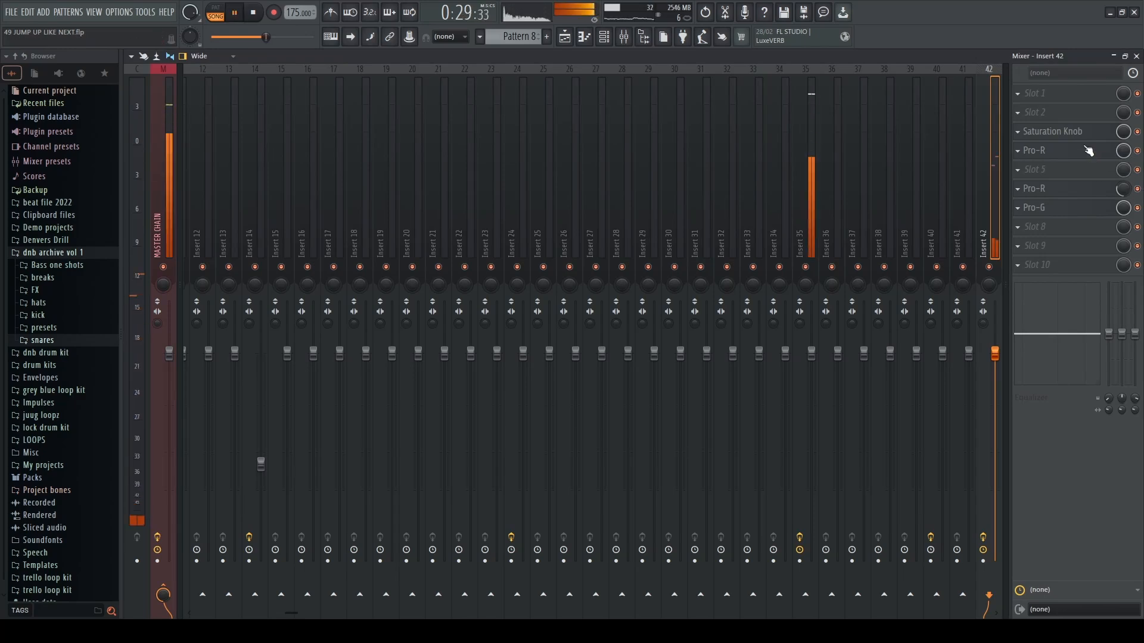
pyautogui.press('space')
pyautogui.click(1101, 208)
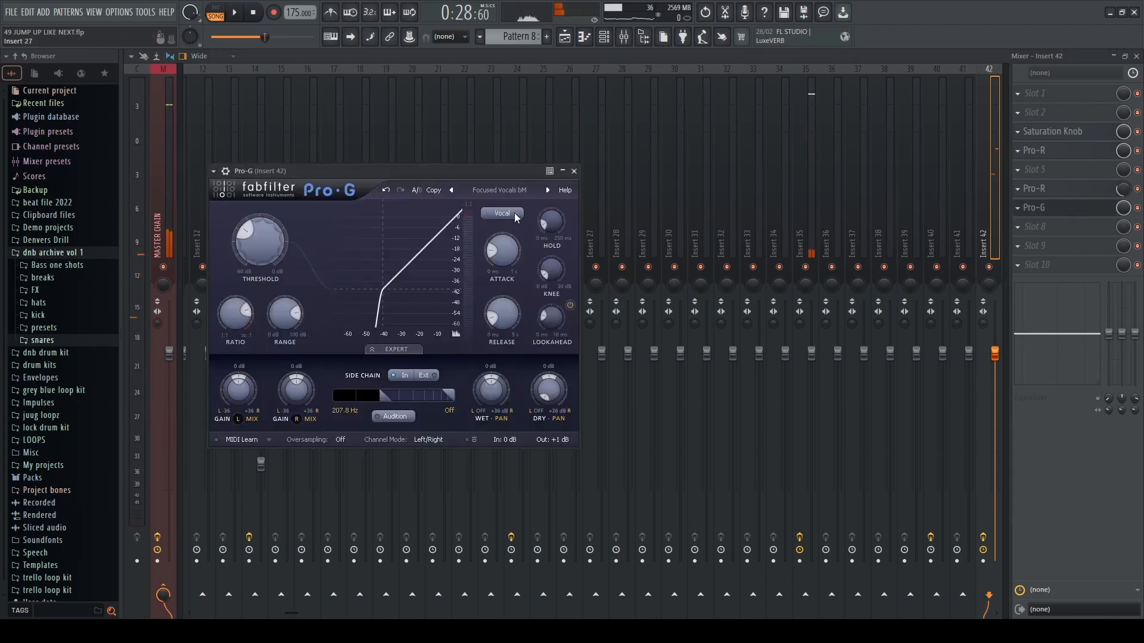
pyautogui.click(573, 171)
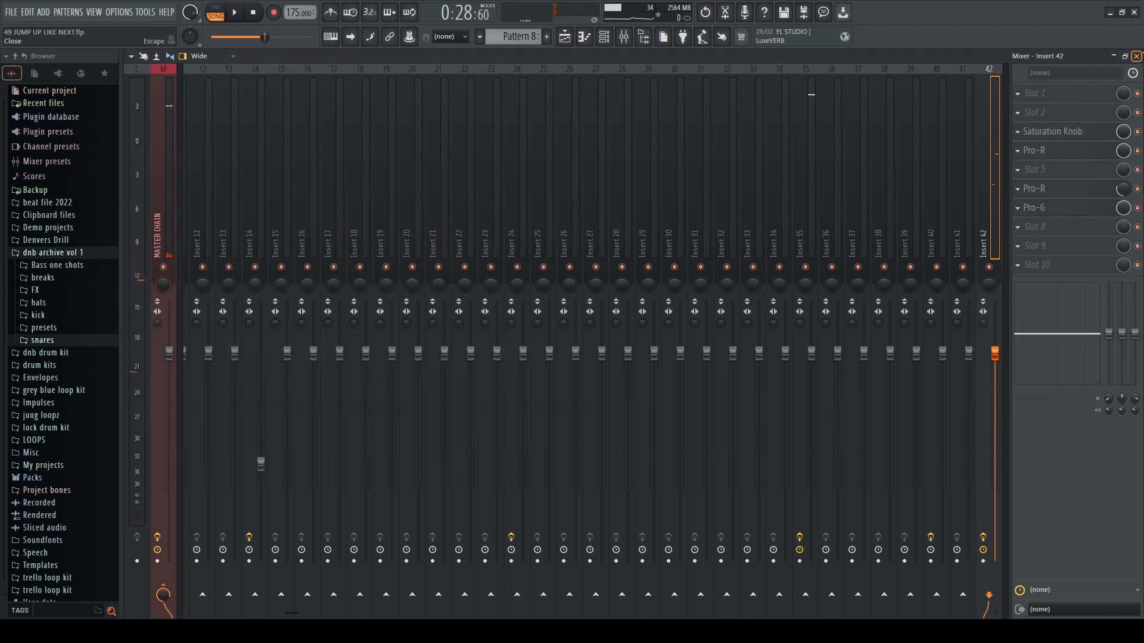
pyautogui.click(1136, 56)
pyautogui.press('Escape')
# Step: Move the playhead back to the start of the intro at bar 4
pyautogui.scroll(-5, 615, 260)
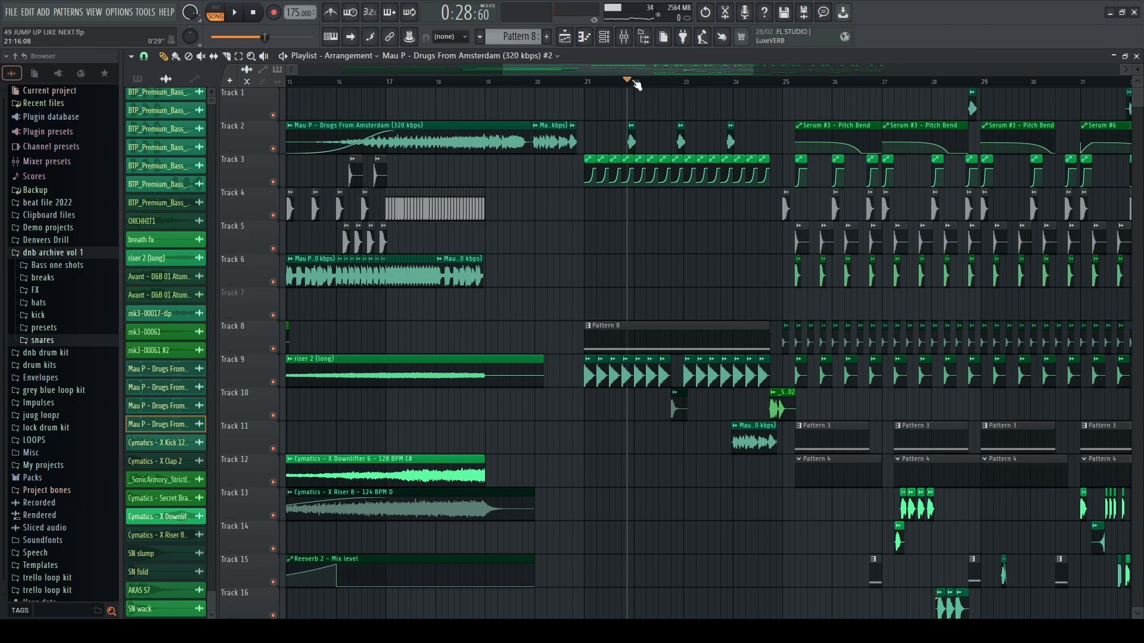
pyautogui.moveTo(633, 82); pyautogui.dragTo(284, 84)
pyautogui.click(579, 81)
pyautogui.scroll(-4, 570, 233)
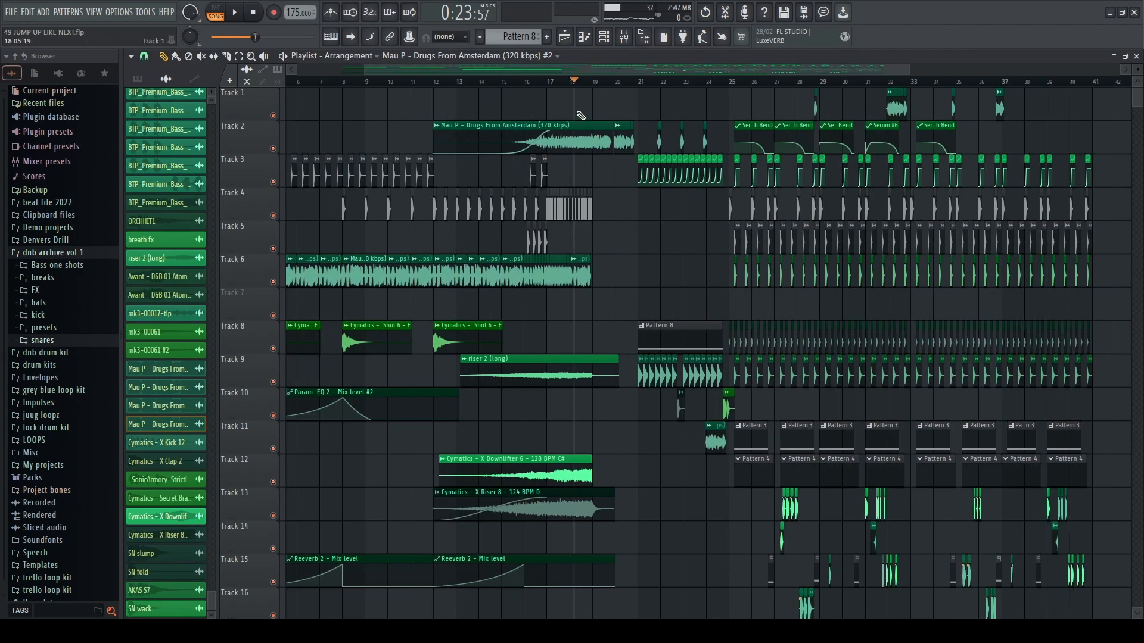
pyautogui.moveTo(576, 84)
pyautogui.mouseDown()
pyautogui.moveTo(301, 155)
pyautogui.moveTo(301, 172)
pyautogui.moveTo(360, 169)
pyautogui.mouseUp()
pyautogui.hotkey('ctrl', 'a')
pyautogui.scroll(4, 329, 314)
pyautogui.hotkey('ctrl', 'd')
pyautogui.scroll(2, 358, 327)
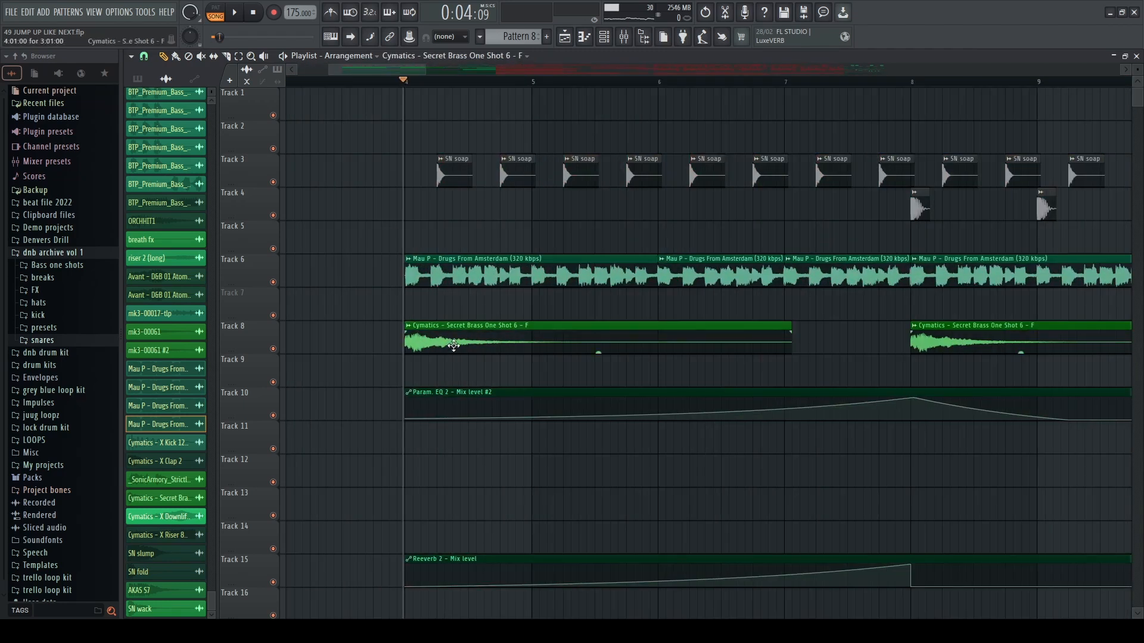
# Step: Select the Cymatics Secret Brass One Shot 6 clip on Track 8 at bar 4 and play the opening of the intro
pyautogui.click(454, 345)
pyautogui.scroll(3, 396, 355)
pyautogui.press('space')
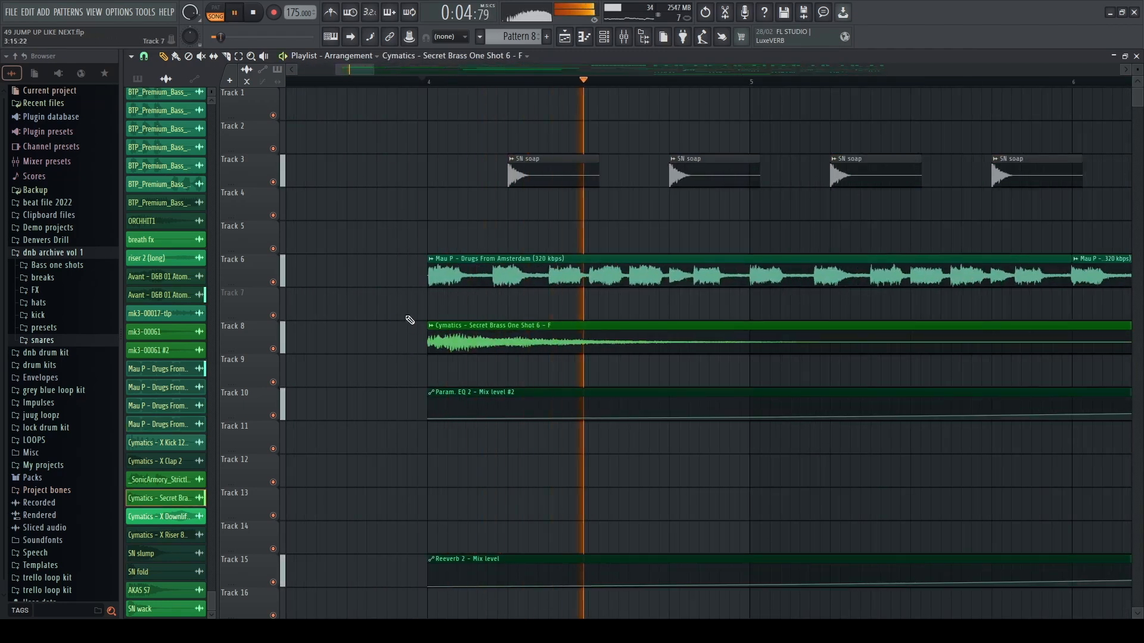
pyautogui.scroll(-3, 410, 319)
pyautogui.scroll(-3, 435, 307)
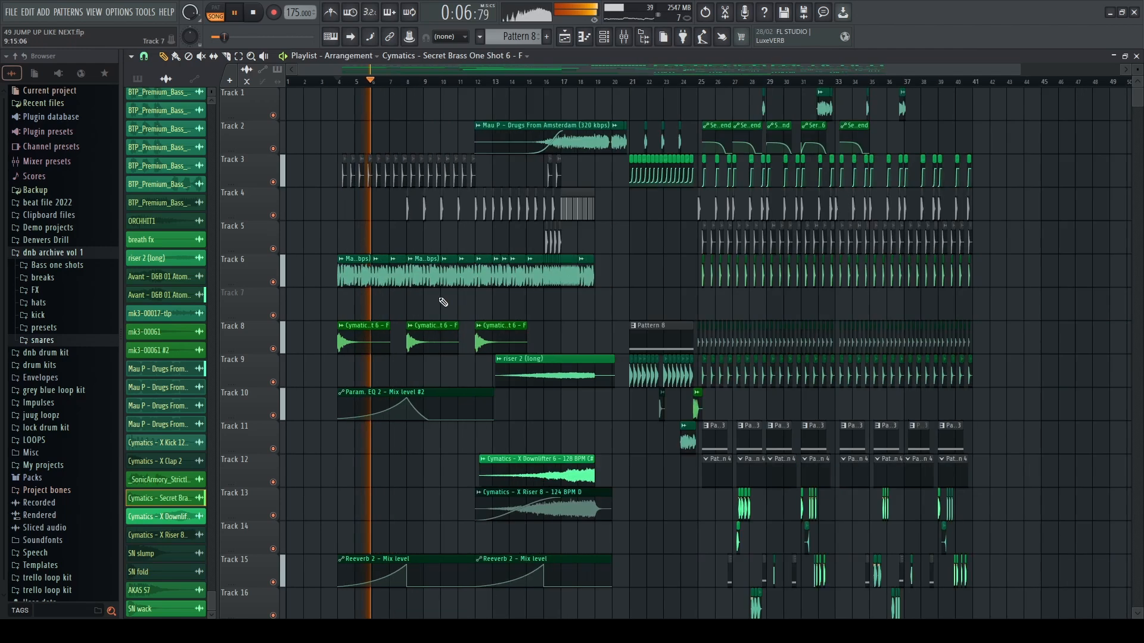
pyautogui.scroll(3, 441, 301)
pyautogui.press('space')
# Step: Look over the whole arrangement from the intro to the drop, including the lower atmosphere, automation and FX tracks
pyautogui.scroll(-1, 439, 299)
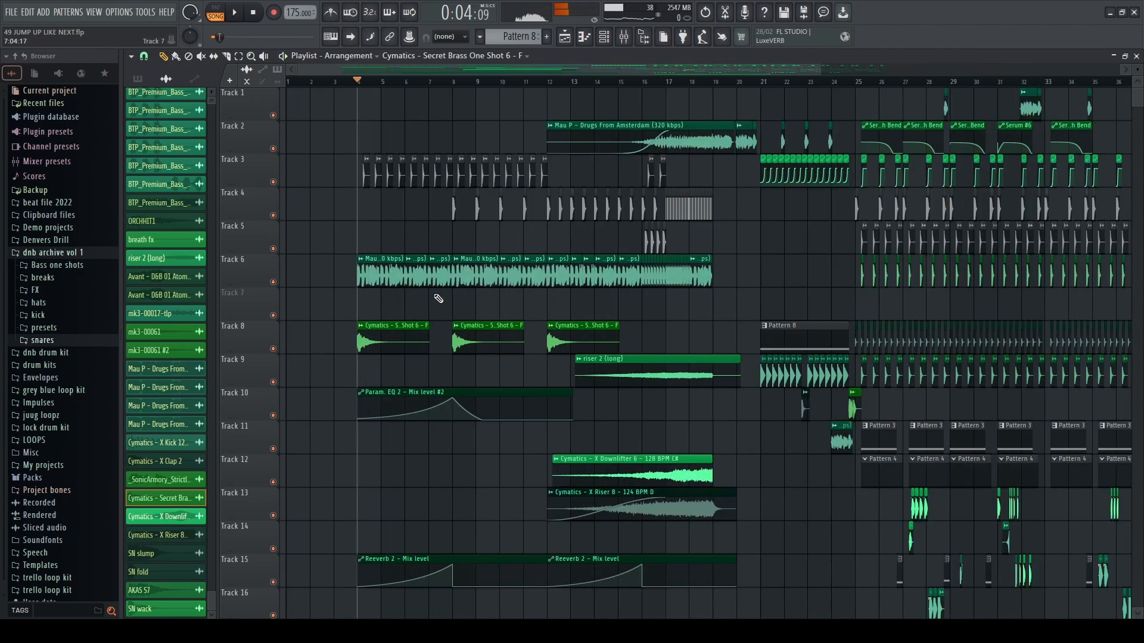
pyautogui.scroll(-2, 598, 398)
pyautogui.scroll(-5, 840, 427)
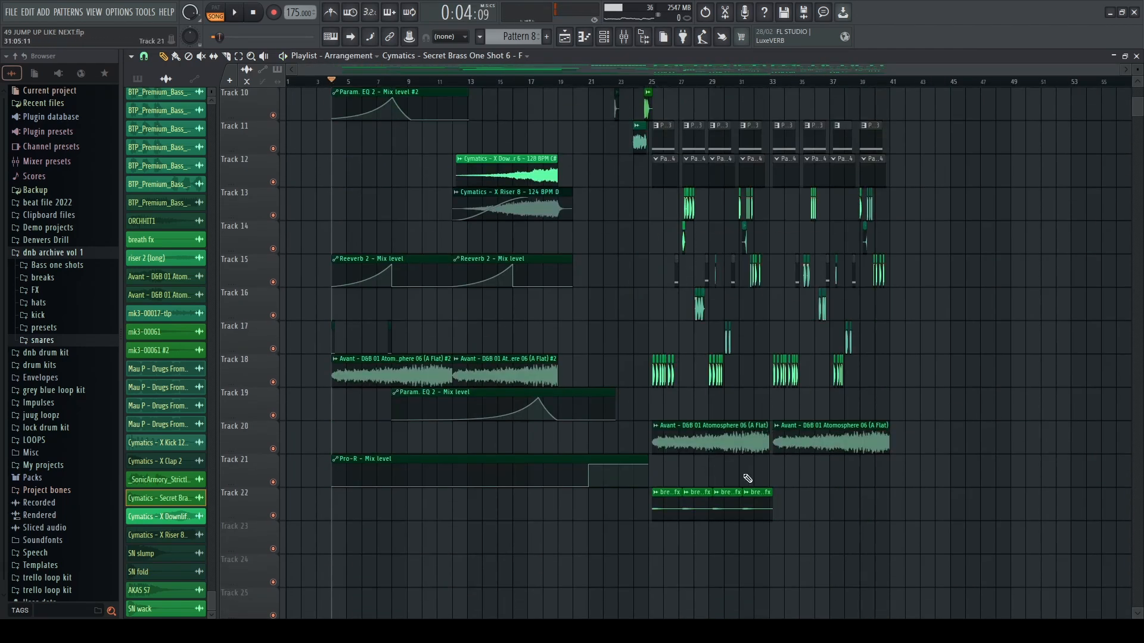
pyautogui.scroll(3, 745, 475)
pyautogui.scroll(-3, 895, 459)
pyautogui.scroll(5, 665, 243)
pyautogui.scroll(1, 645, 251)
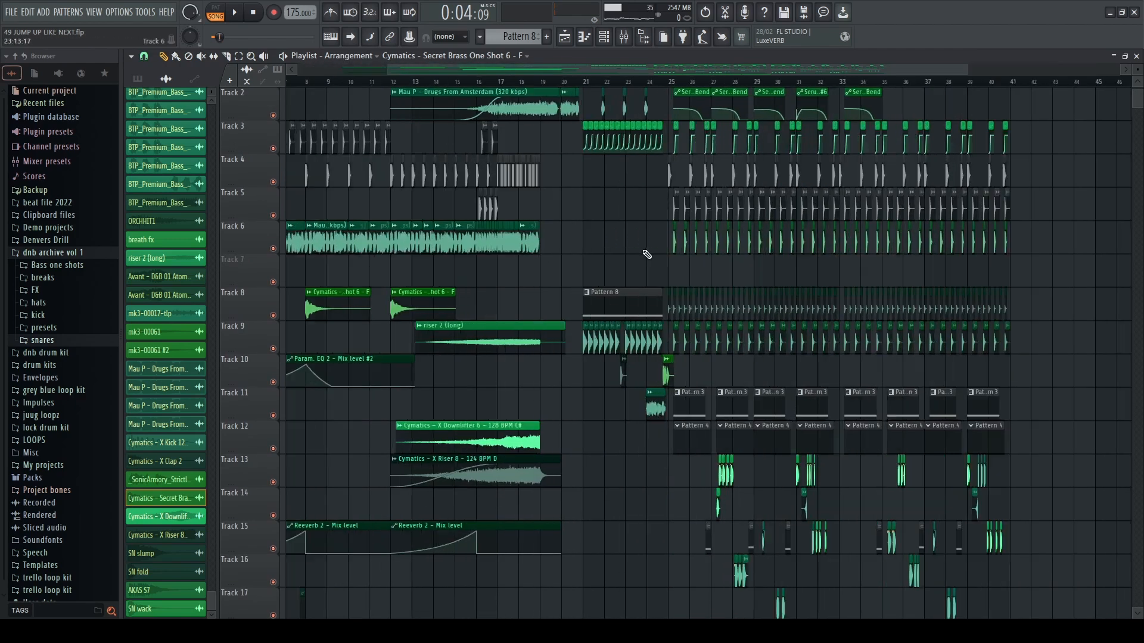
pyautogui.scroll(3, 647, 255)
pyautogui.scroll(1, 718, 271)
pyautogui.scroll(-5, 723, 272)
pyautogui.scroll(5, 721, 270)
pyautogui.scroll(-3, 835, 245)
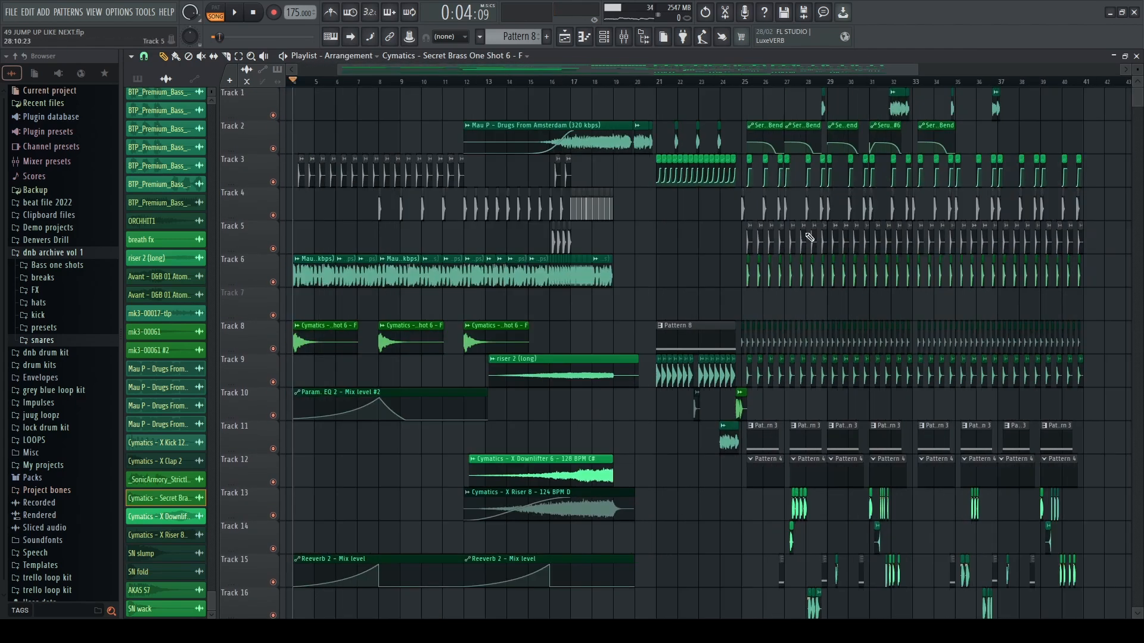
pyautogui.scroll(5, 708, 253)
# Step: Place the playhead around the middle of bar 23, ahead of the drop, and save the project
pyautogui.click(379, 84)
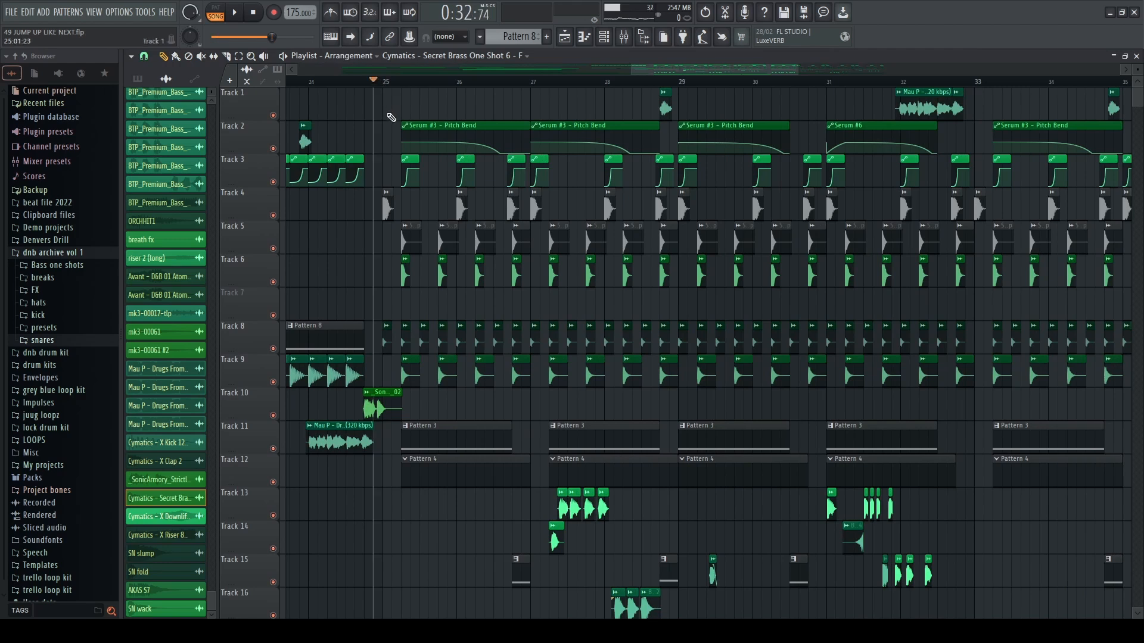
pyautogui.scroll(-3, 380, 71)
pyautogui.click(341, 81)
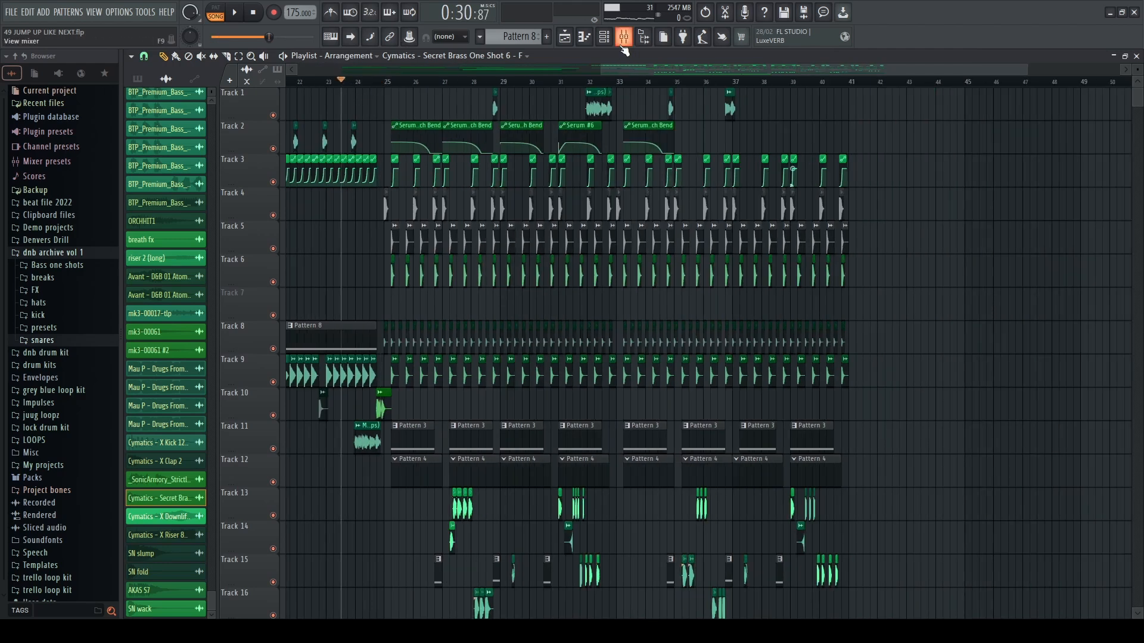
pyautogui.scroll(2, 375, 142)
pyautogui.scroll(-5, 388, 156)
pyautogui.scroll(5, 388, 347)
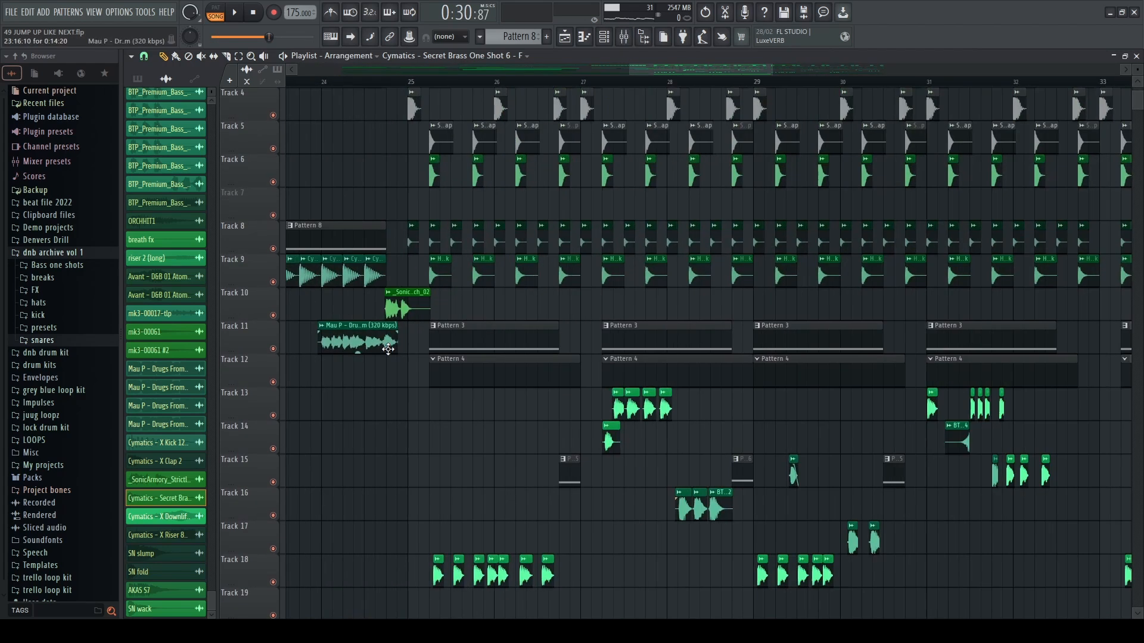
pyautogui.hotkey('ctrl', 's')
pyautogui.scroll(-6, 421, 342)
pyautogui.scroll(3, 424, 336)
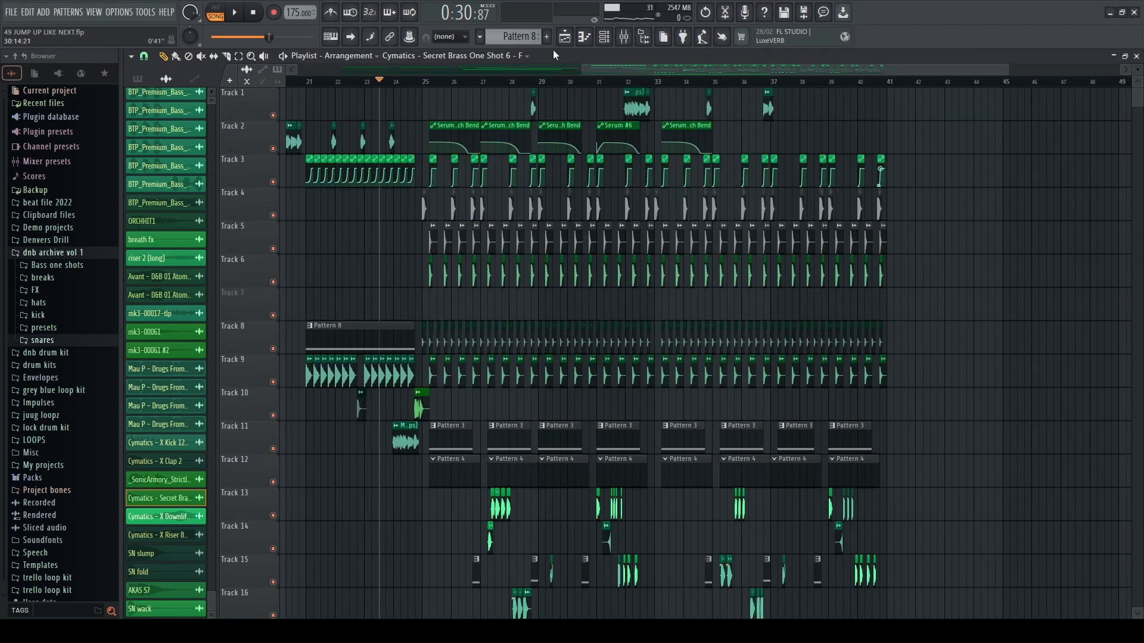
# Step: Bring up the soothe2 plugin on the master chain at full size and play the drop to examine its reduction
pyautogui.click(627, 40)
pyautogui.click(165, 207)
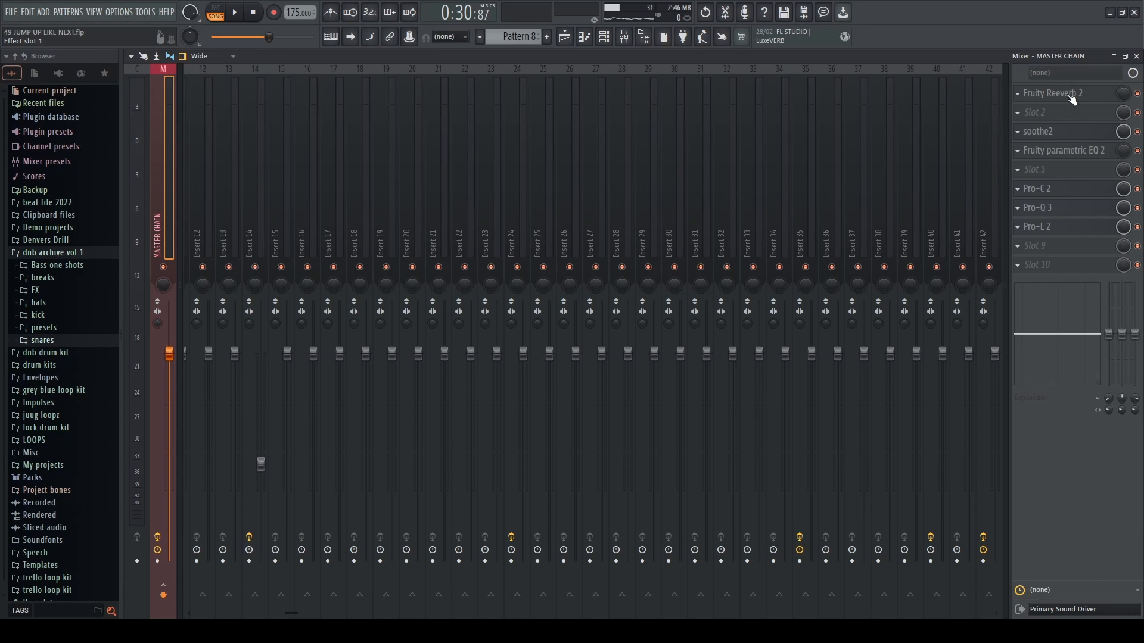
pyautogui.click(1046, 132)
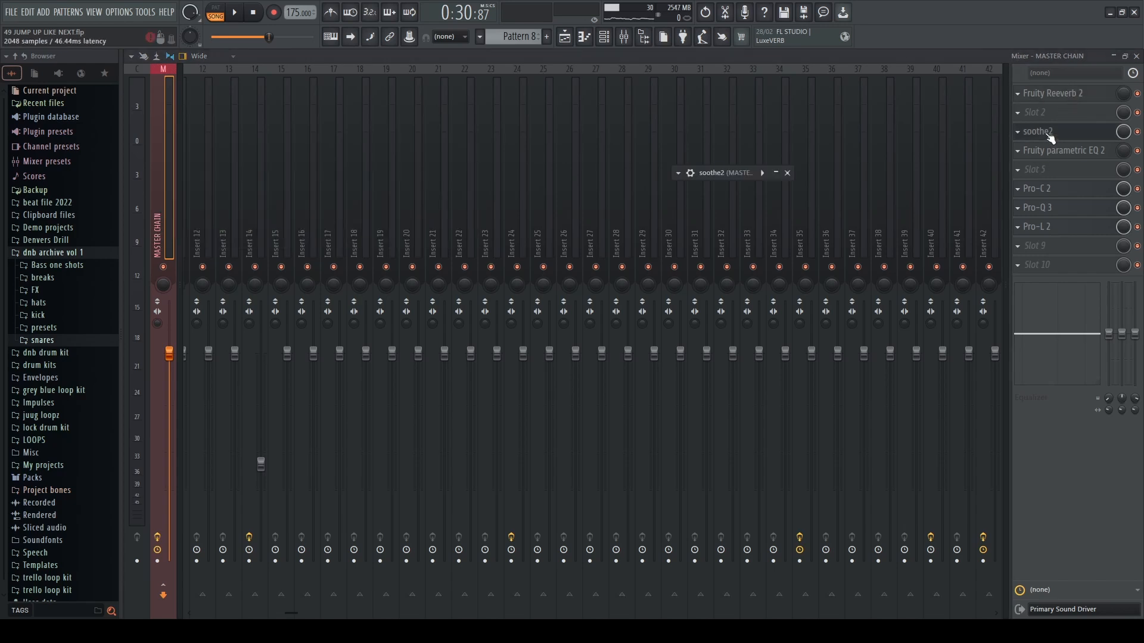
pyautogui.click(776, 173)
pyautogui.moveTo(669, 175); pyautogui.dragTo(676, 157)
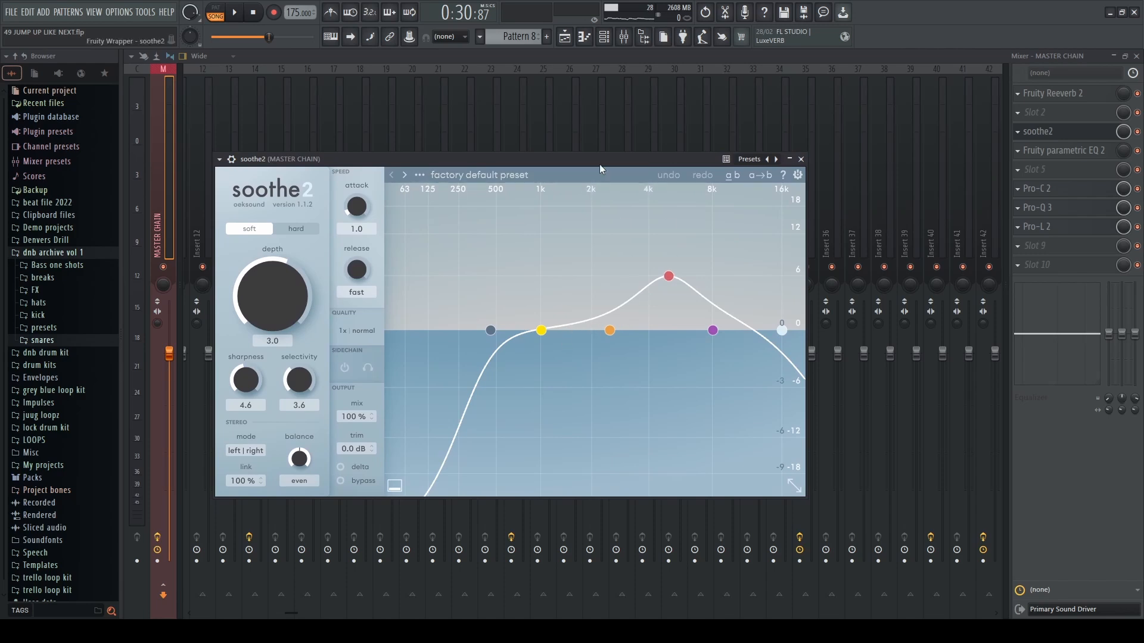
pyautogui.moveTo(599, 160); pyautogui.dragTo(623, 151)
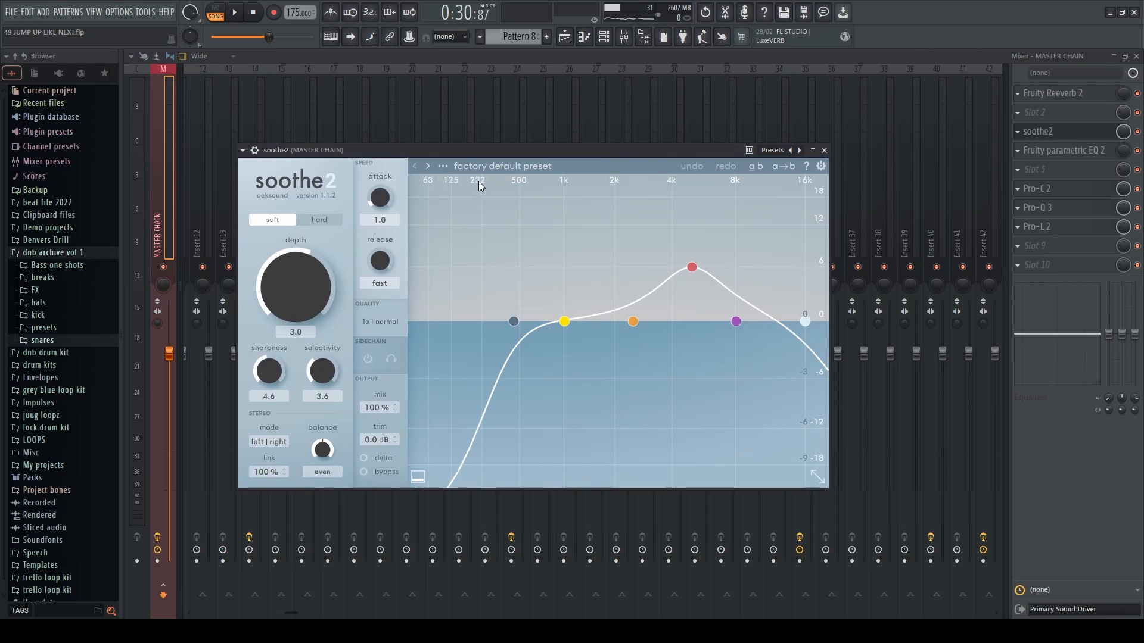
pyautogui.press('space')
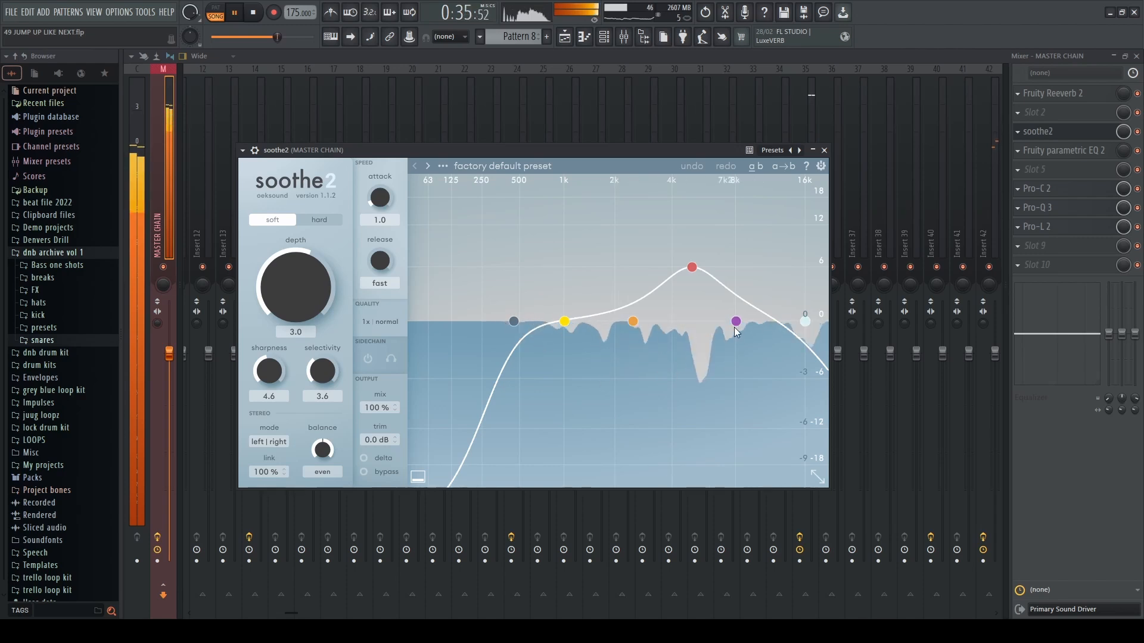
# Step: Centre the soothe2 plugin over the mixer and replay the drop to watch its reduction
pyautogui.press('space')
pyautogui.moveTo(645, 152); pyautogui.dragTo(680, 144)
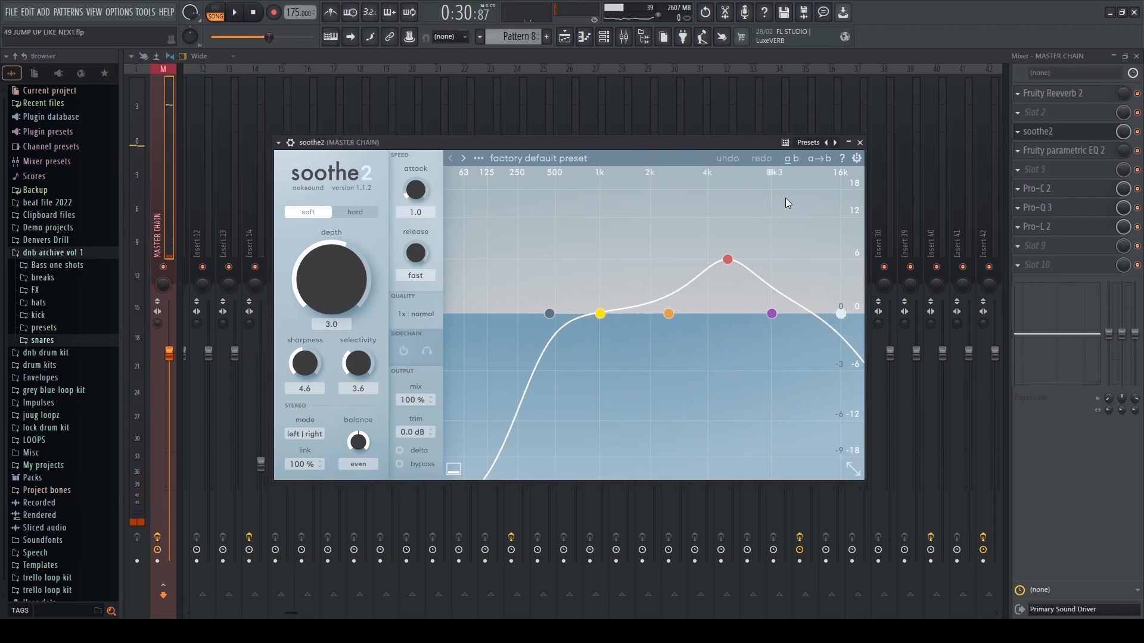
pyautogui.moveTo(654, 146); pyautogui.dragTo(604, 148)
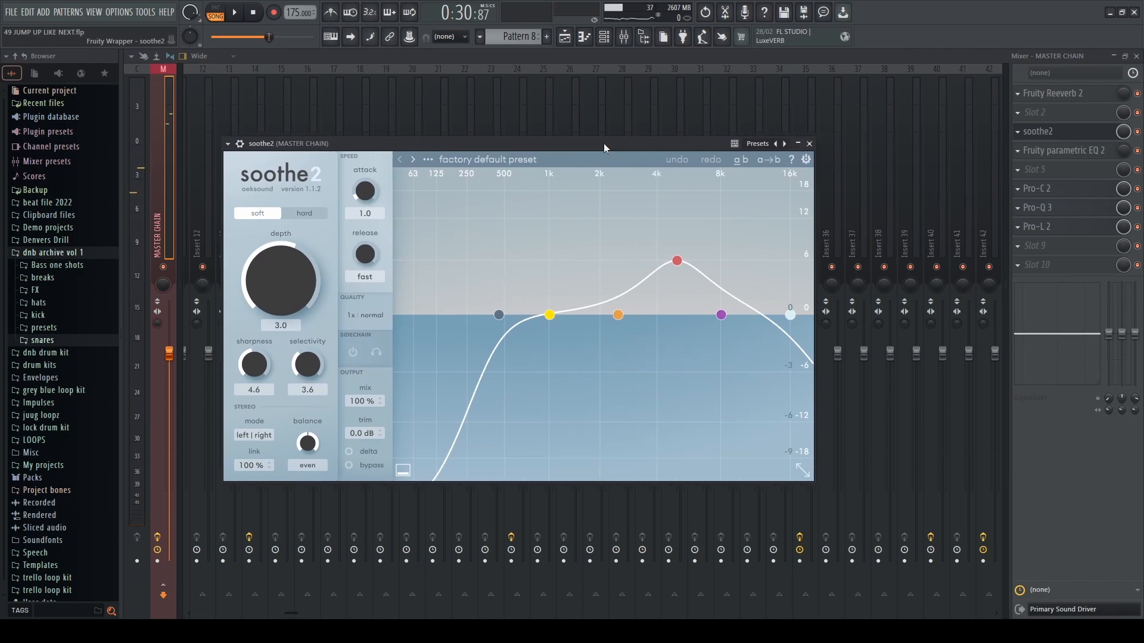
pyautogui.press('space')
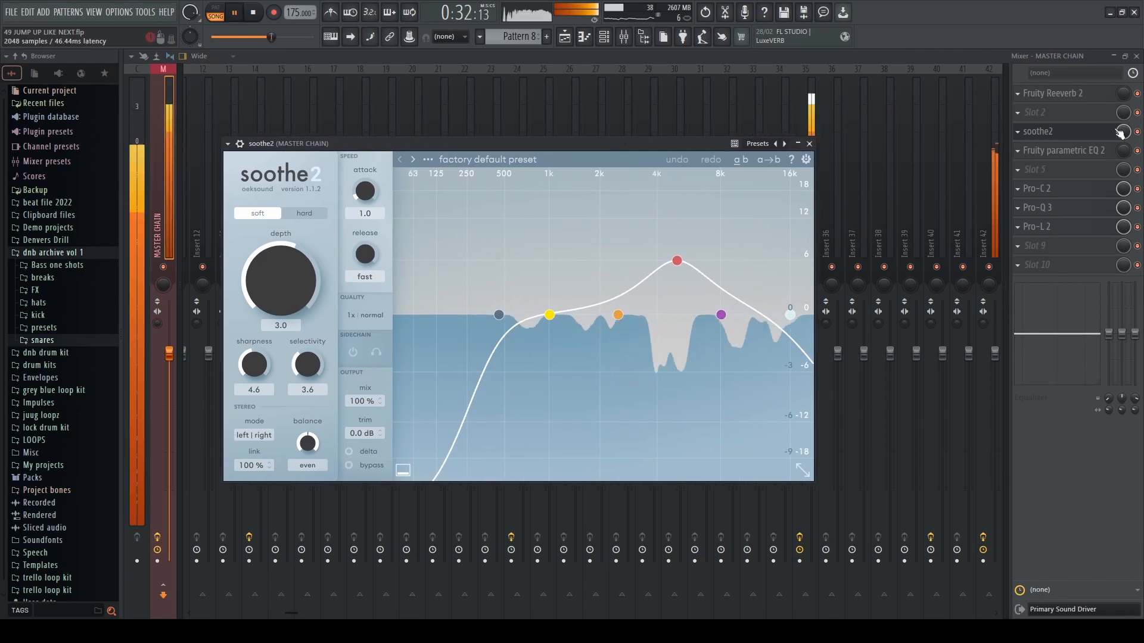
# Step: Toggle soothe2 off and on in the master chain while playing the drop to compare the sound
pyautogui.click(1137, 131)
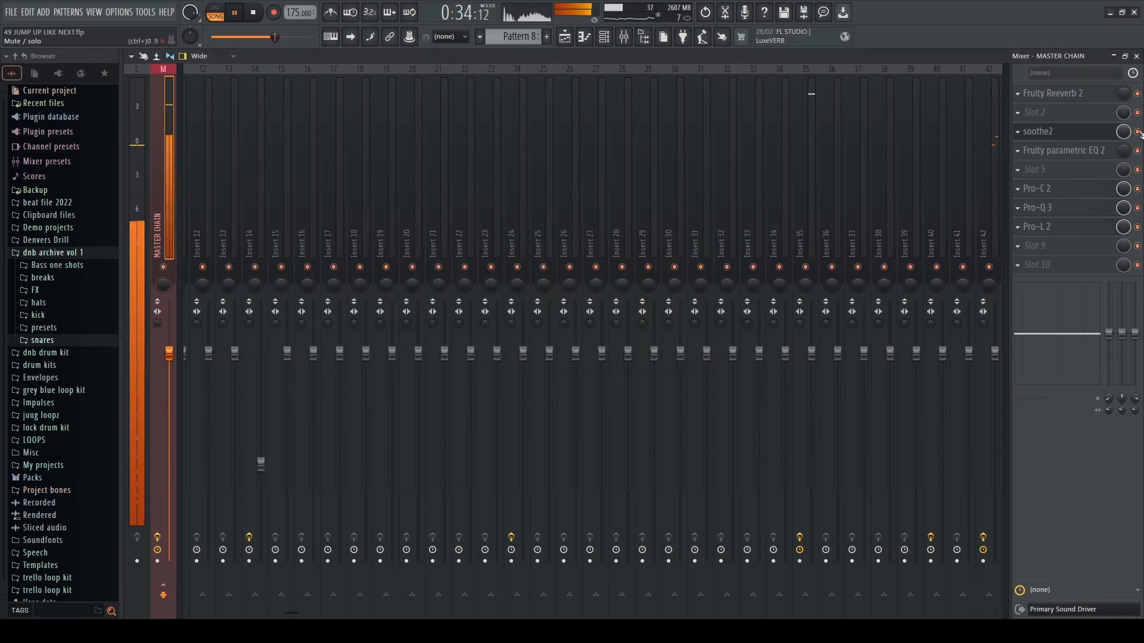
pyautogui.click(1137, 131)
pyautogui.press('space')
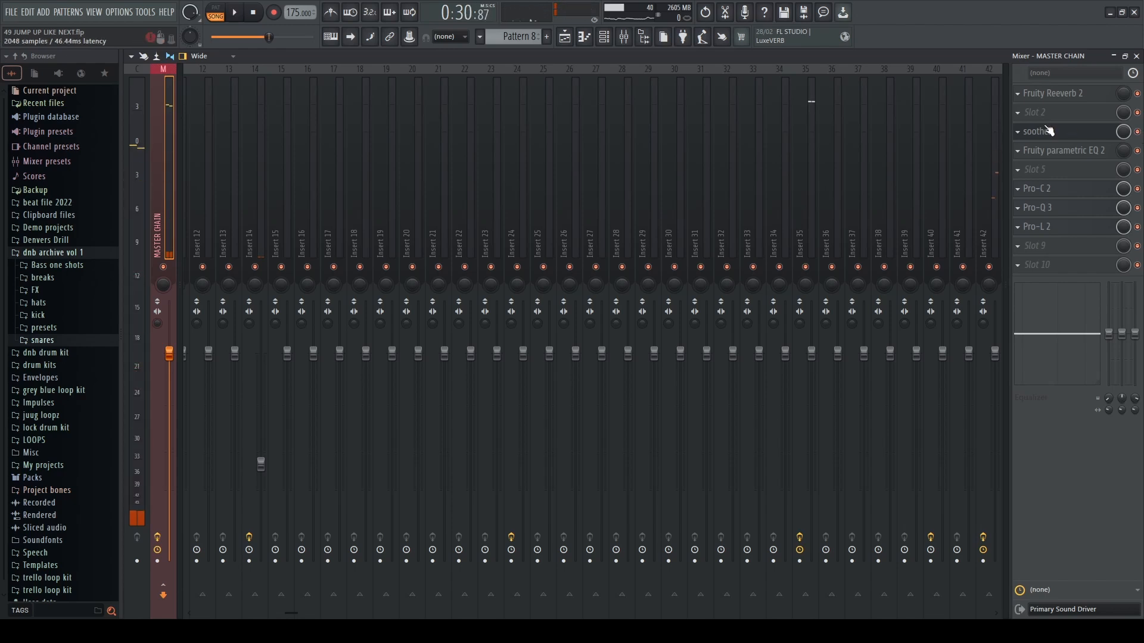
pyautogui.click(1075, 134)
pyautogui.click(1075, 134)
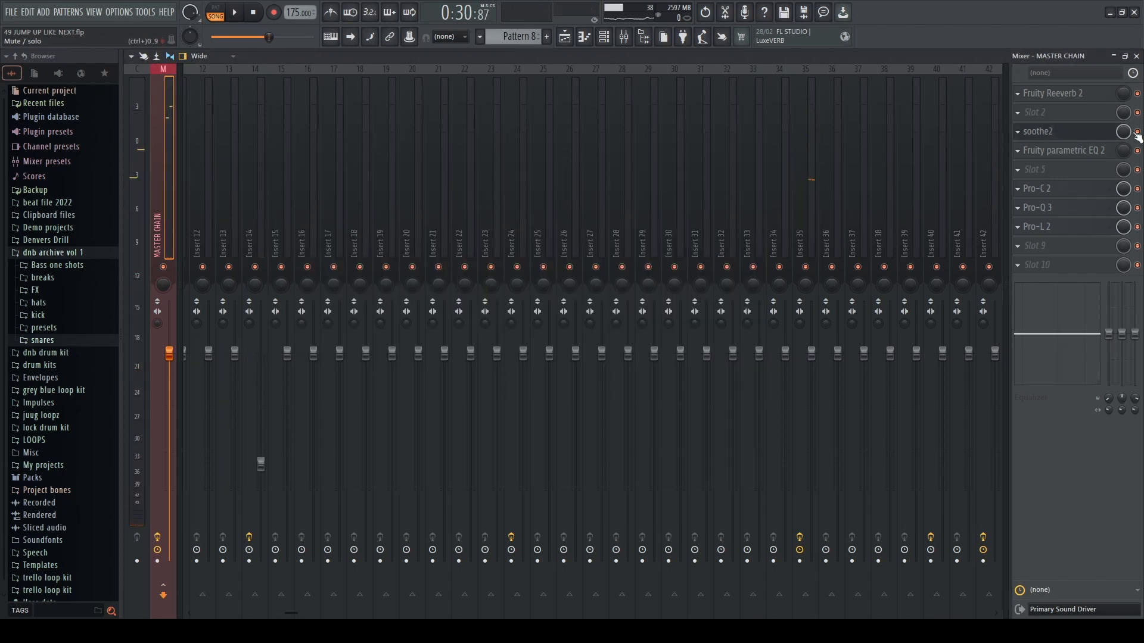
pyautogui.click(1096, 137)
pyautogui.press('space')
pyautogui.click(1097, 137)
pyautogui.press('space')
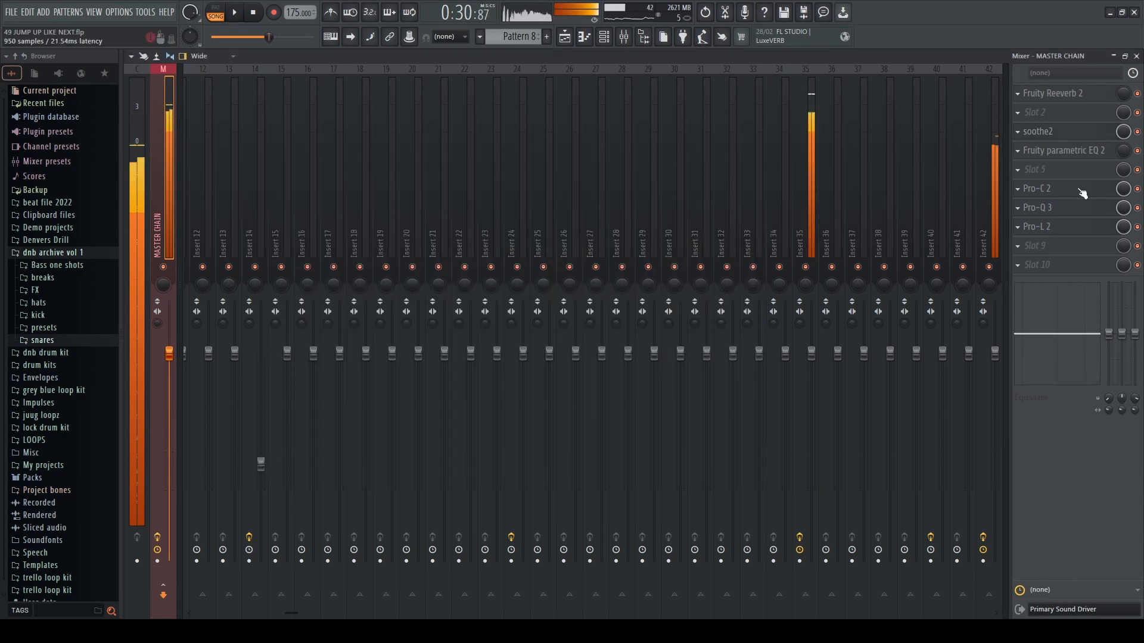
# Step: Review the Pro-C 2 compressor settings on the master chain and play the drop with it bypassed for comparison
pyautogui.click(1037, 152)
pyautogui.click(1037, 153)
pyautogui.click(1044, 189)
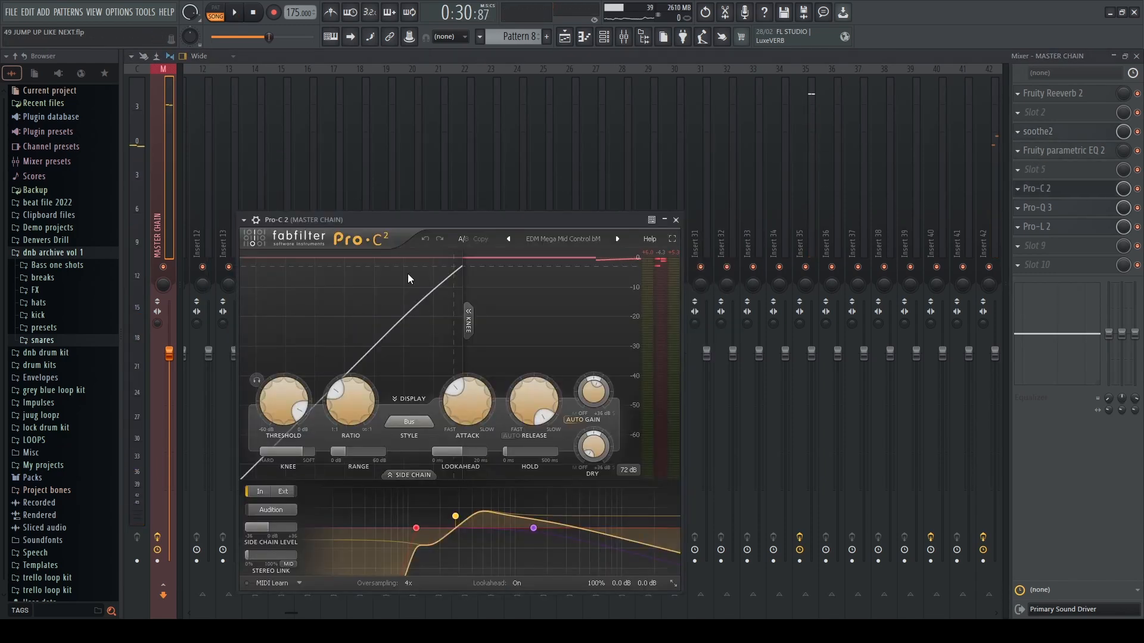
pyautogui.moveTo(438, 221); pyautogui.dragTo(535, 110)
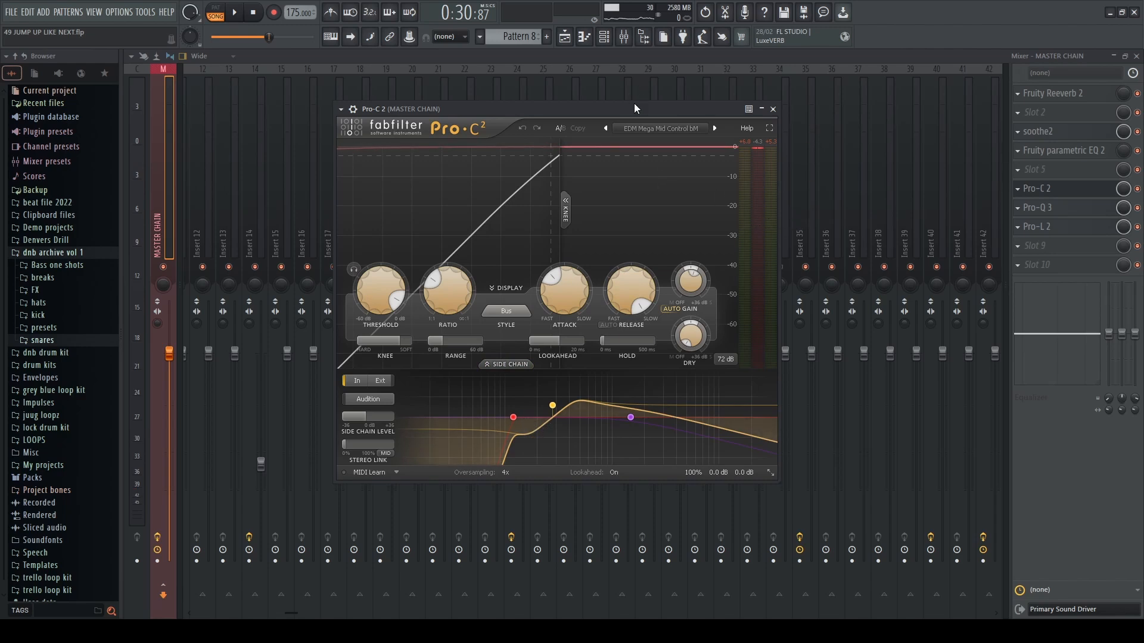
pyautogui.moveTo(634, 105); pyautogui.dragTo(653, 102)
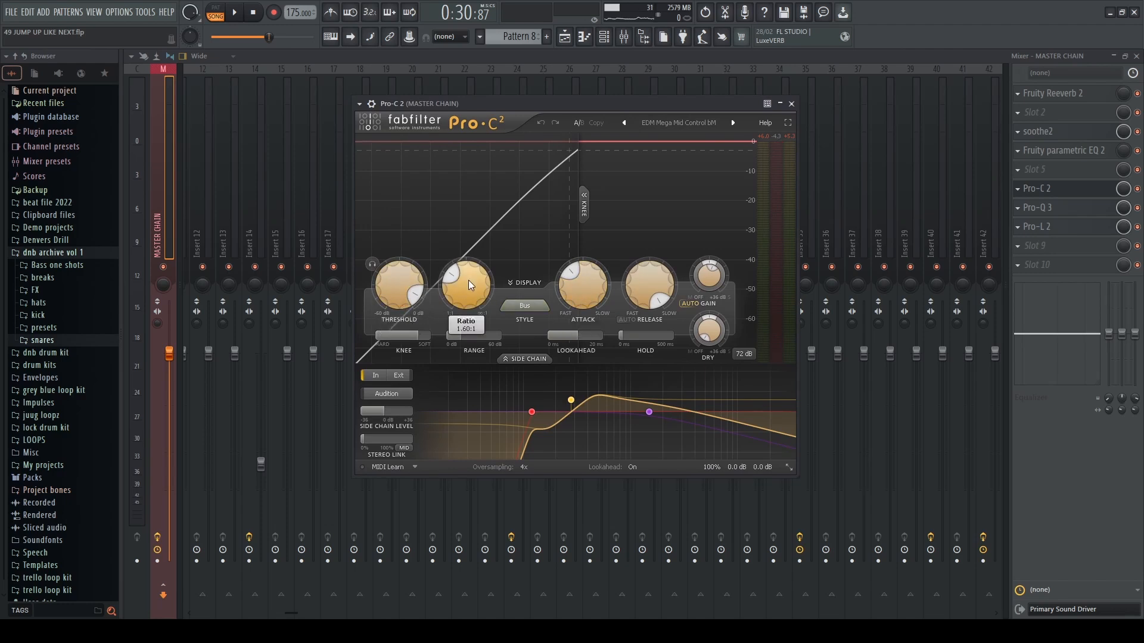
pyautogui.moveTo(462, 102); pyautogui.dragTo(478, 97)
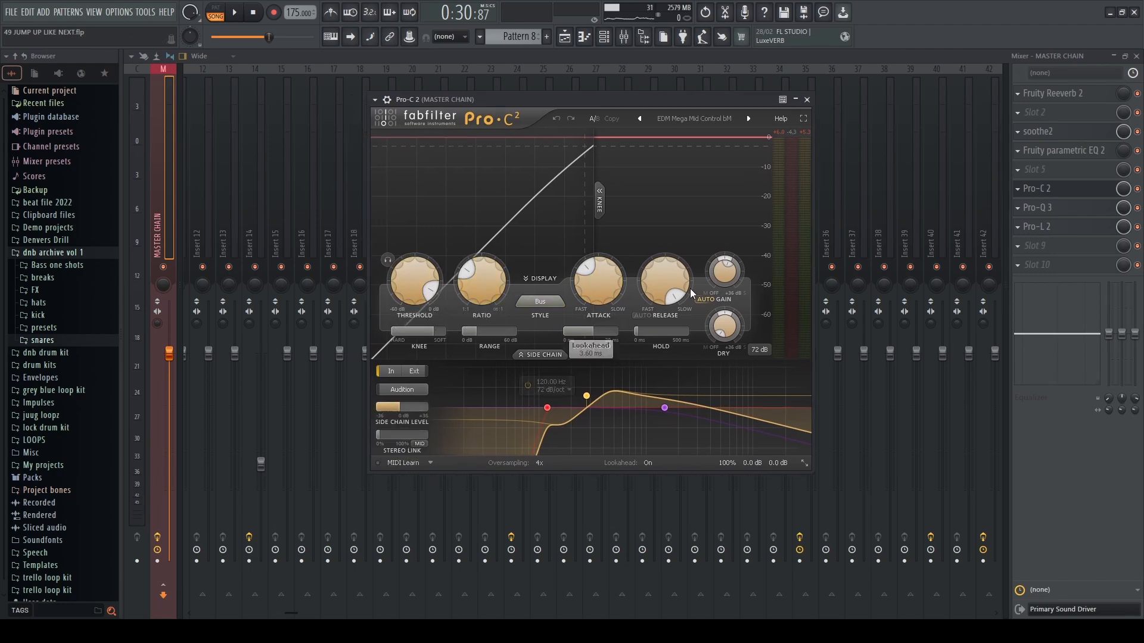
pyautogui.click(807, 99)
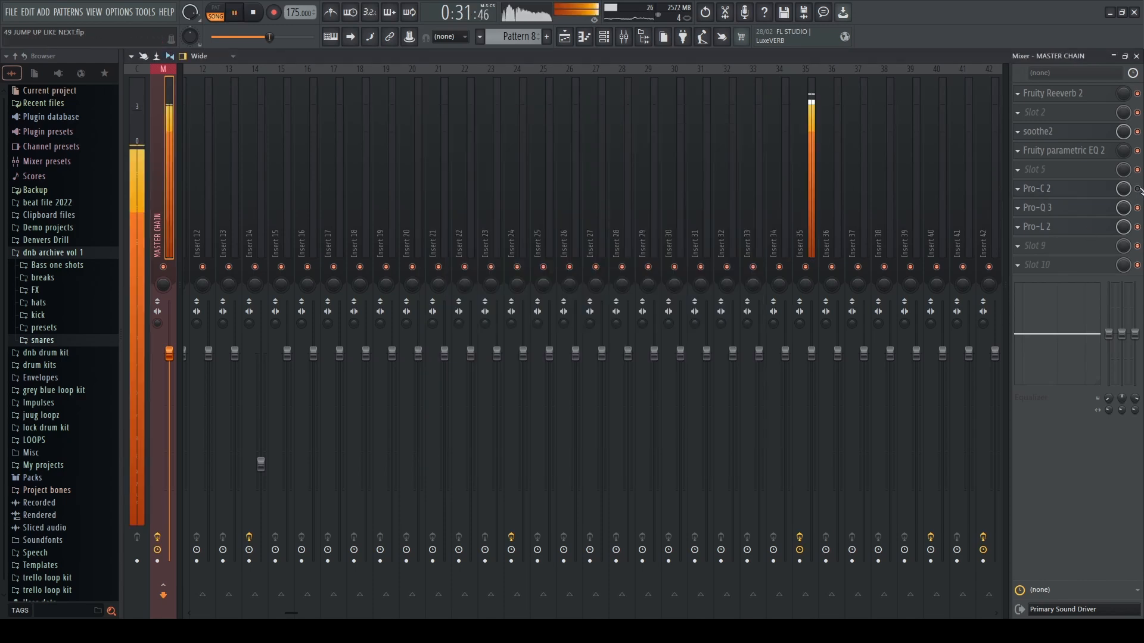
pyautogui.press('space')
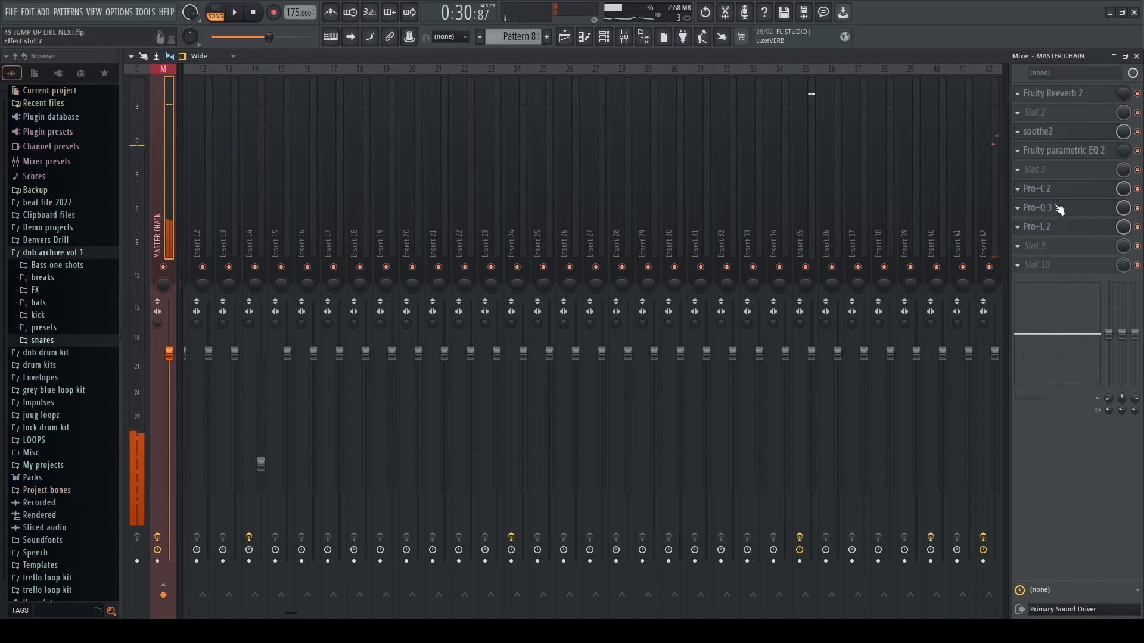
# Step: Examine the Pro-Q 3 side-channel low cut on the master chain, with another brief look at Pro-C 2
pyautogui.click(1057, 208)
pyautogui.moveTo(723, 117); pyautogui.dragTo(768, 95)
pyautogui.moveTo(510, 248)
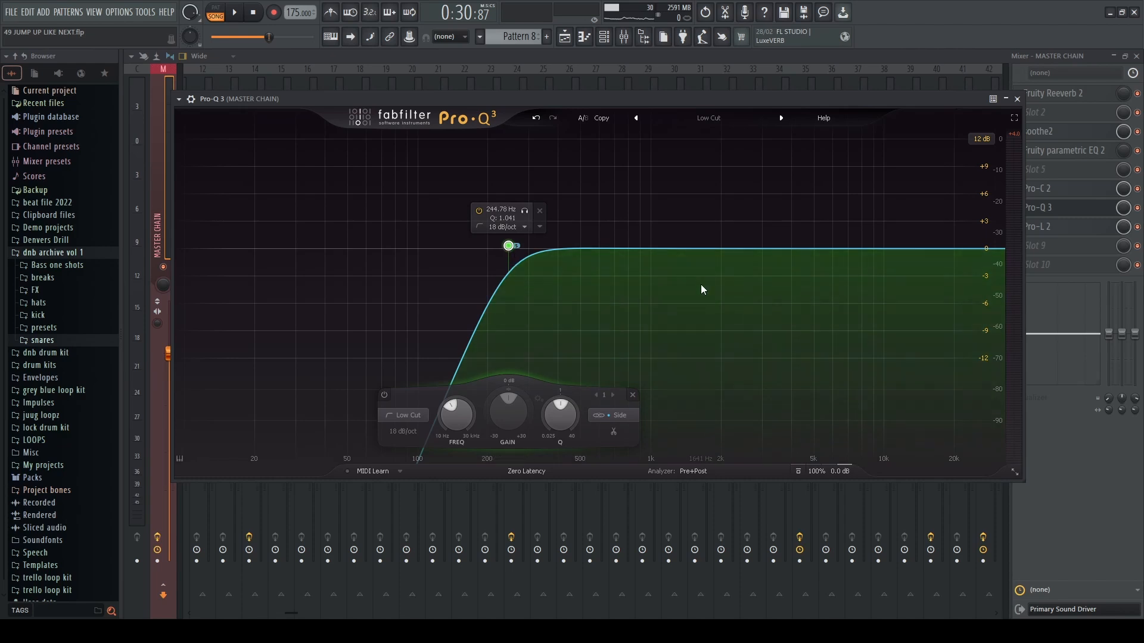
pyautogui.click(1017, 98)
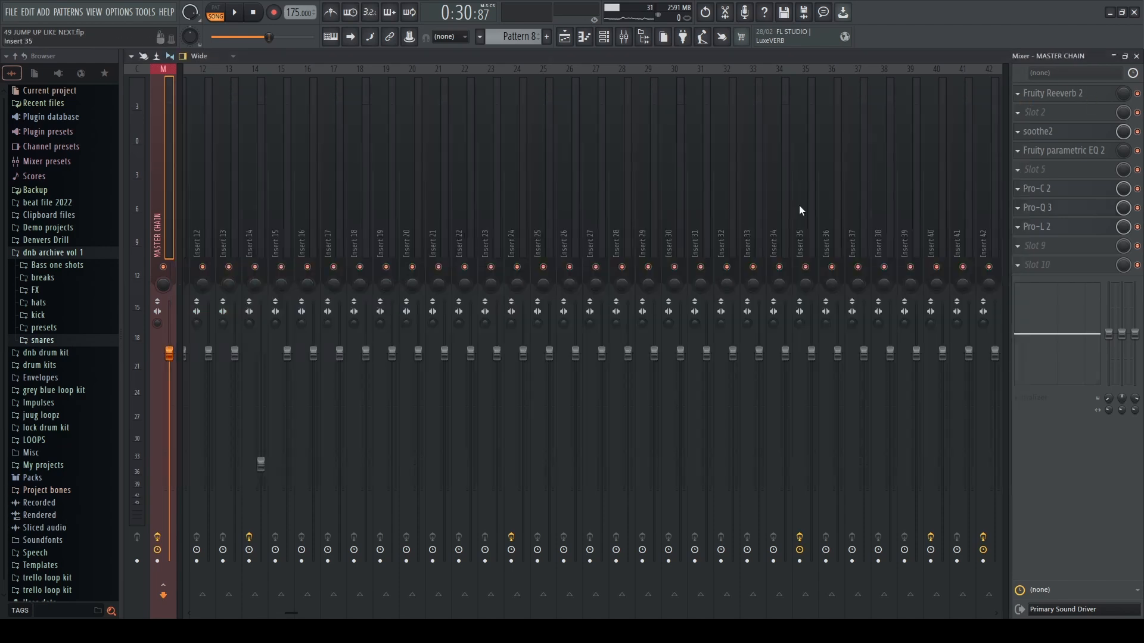
pyautogui.click(1020, 188)
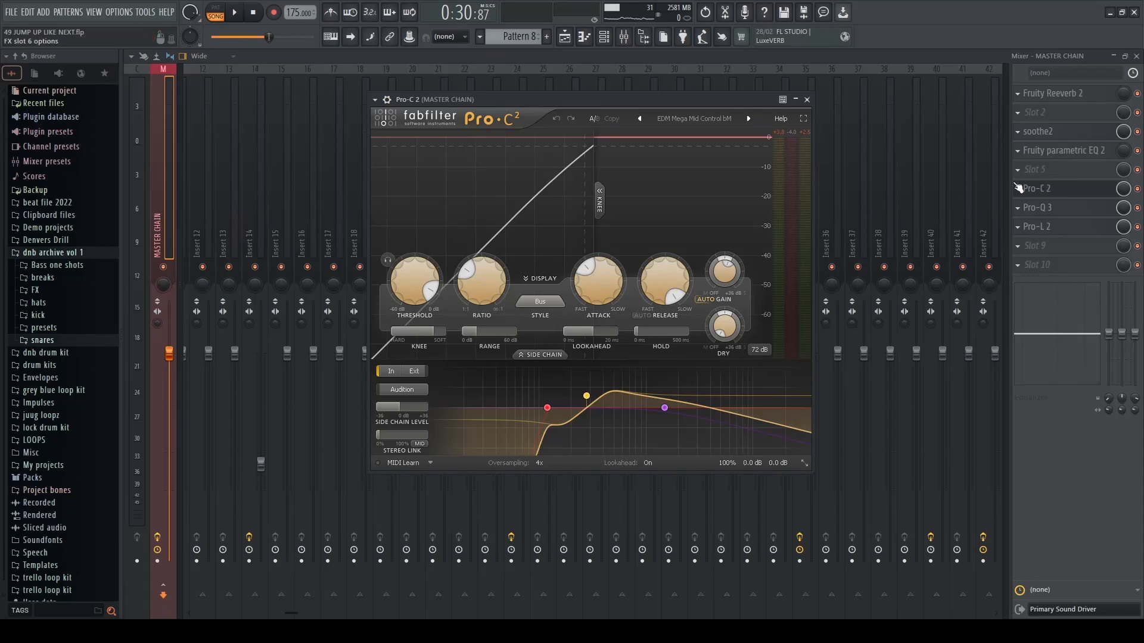
pyautogui.click(808, 100)
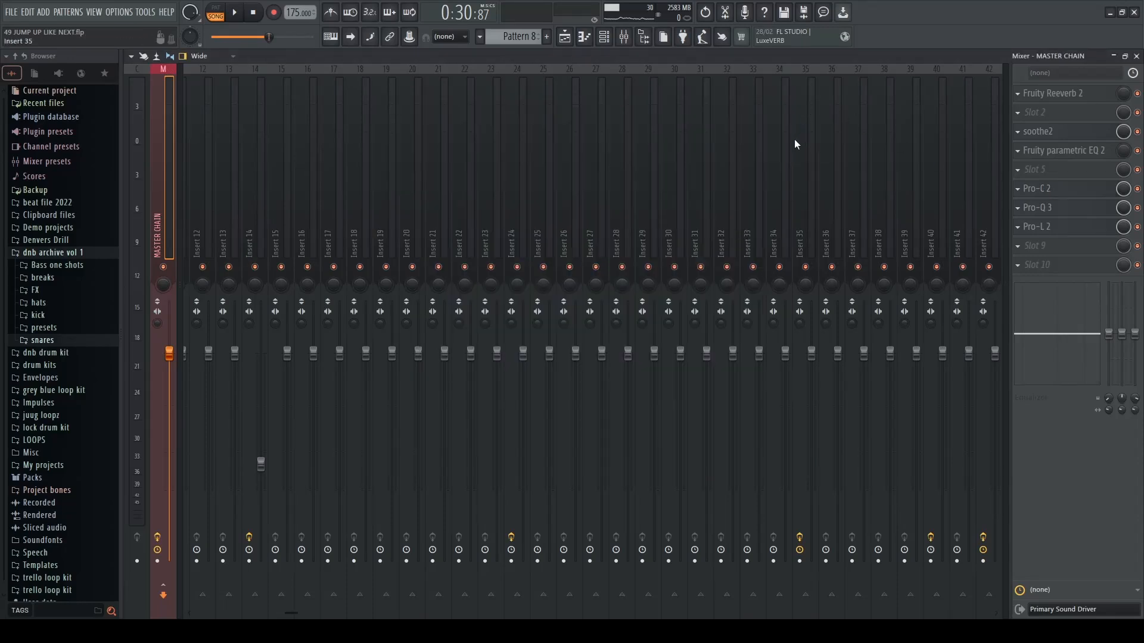
pyautogui.click(1077, 212)
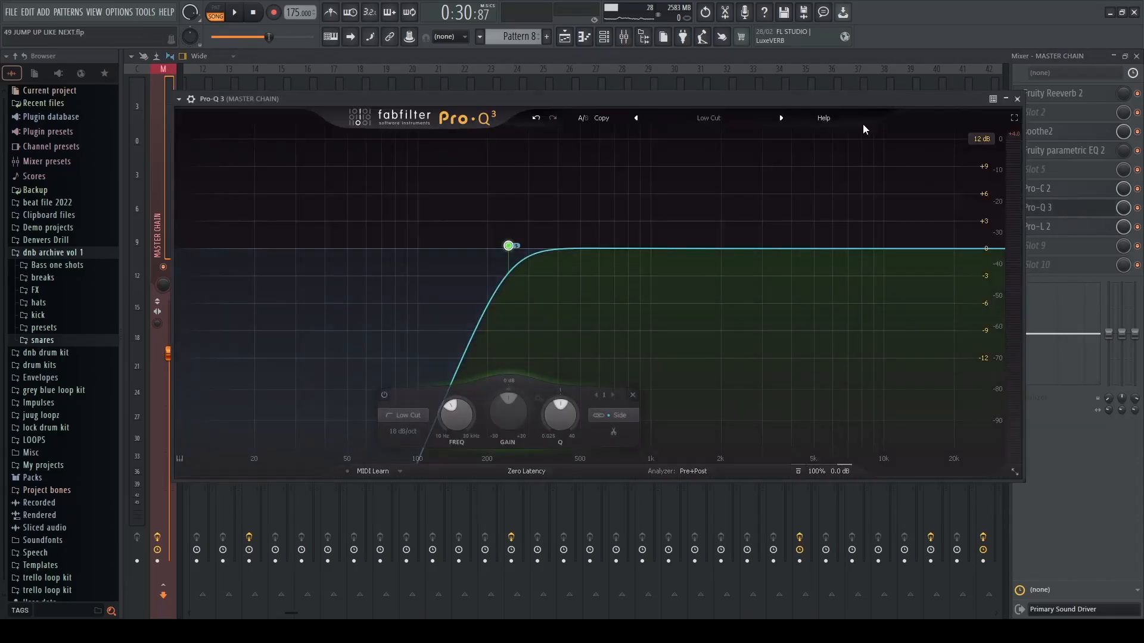
pyautogui.click(1017, 99)
# Step: Examine the Pro-L 2 limiter settings on the master chain and close the plugin
pyautogui.click(1036, 226)
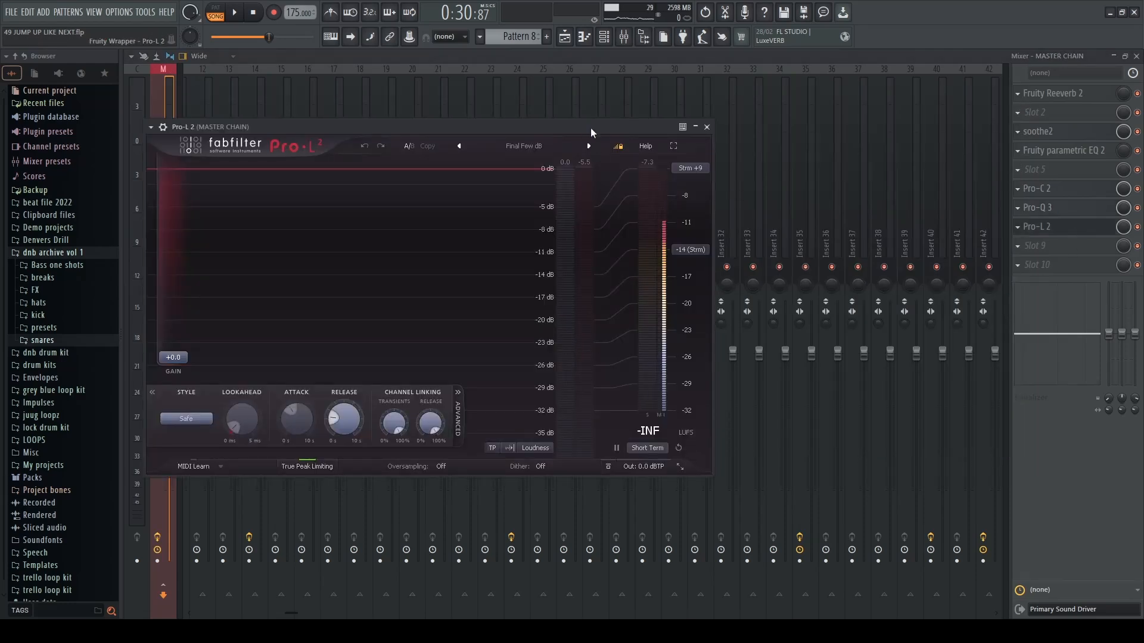
pyautogui.moveTo(591, 127); pyautogui.dragTo(754, 134)
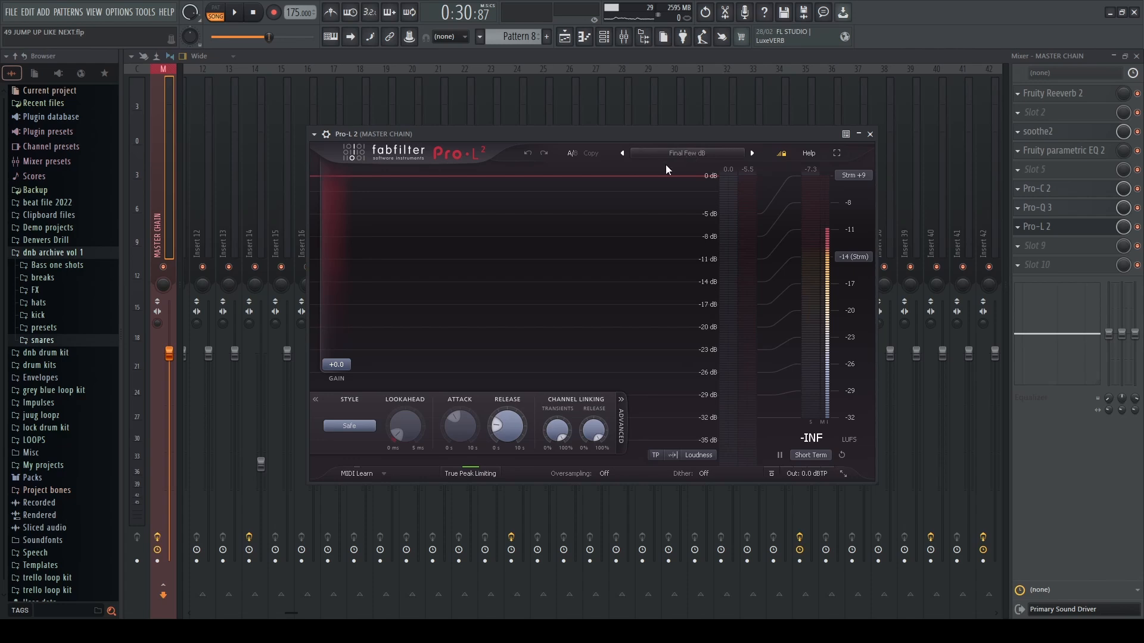
pyautogui.click(869, 134)
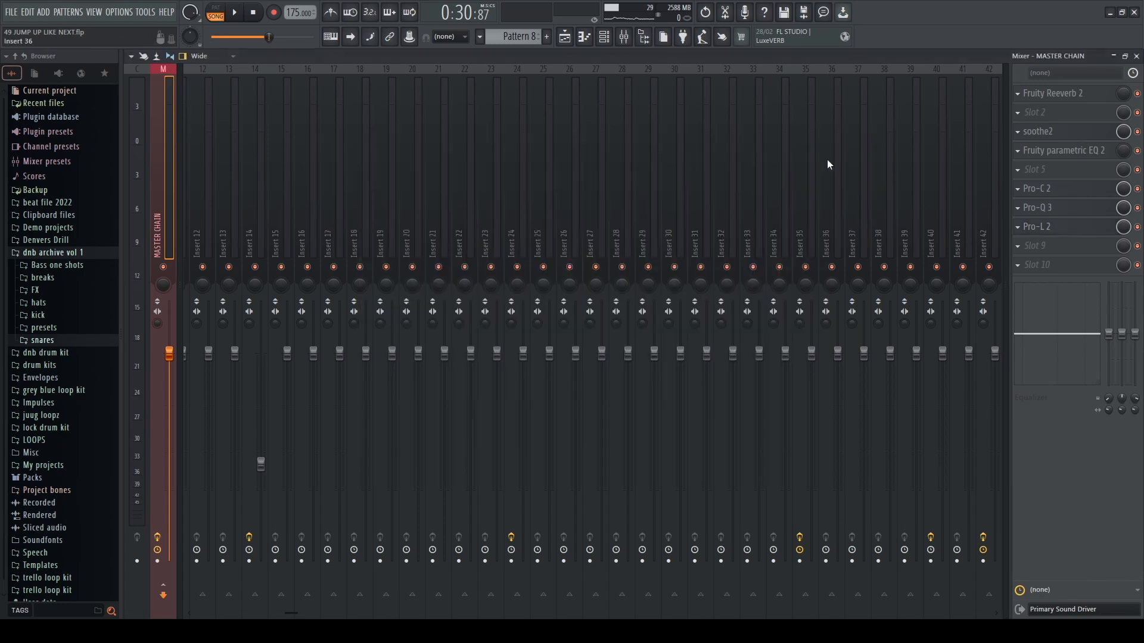
# Step: Return to the playlist and look over the whole arrangement, from the intro through the drop and down to the lower tracks
pyautogui.click(815, 205)
pyautogui.press('F5')
pyautogui.press('space')
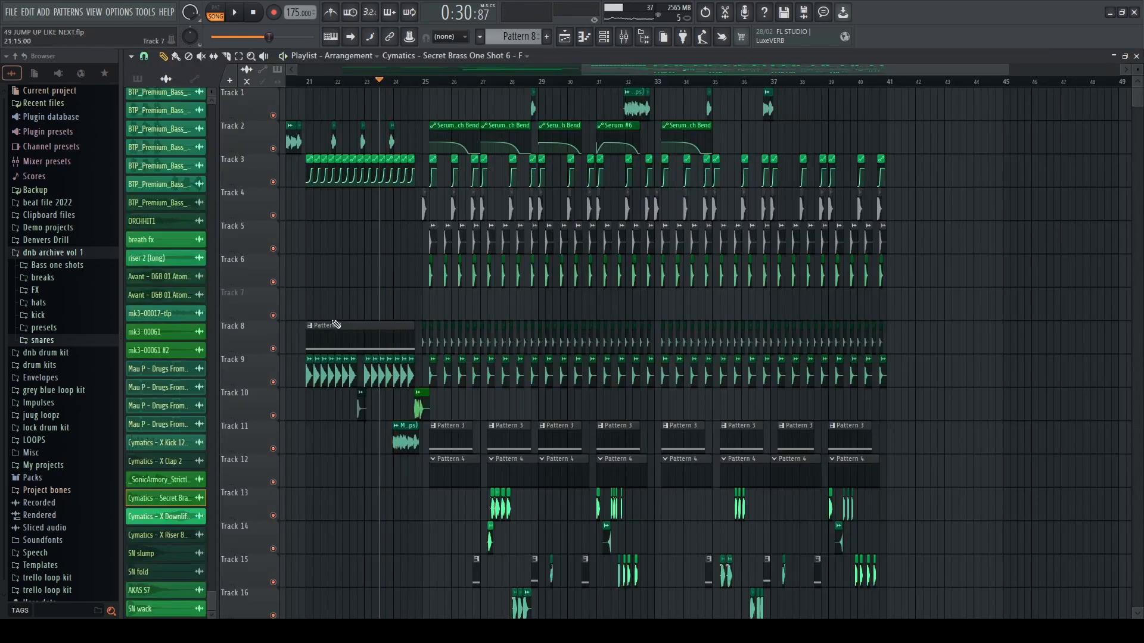
pyautogui.scroll(3, 334, 322)
pyautogui.scroll(-4, 400, 319)
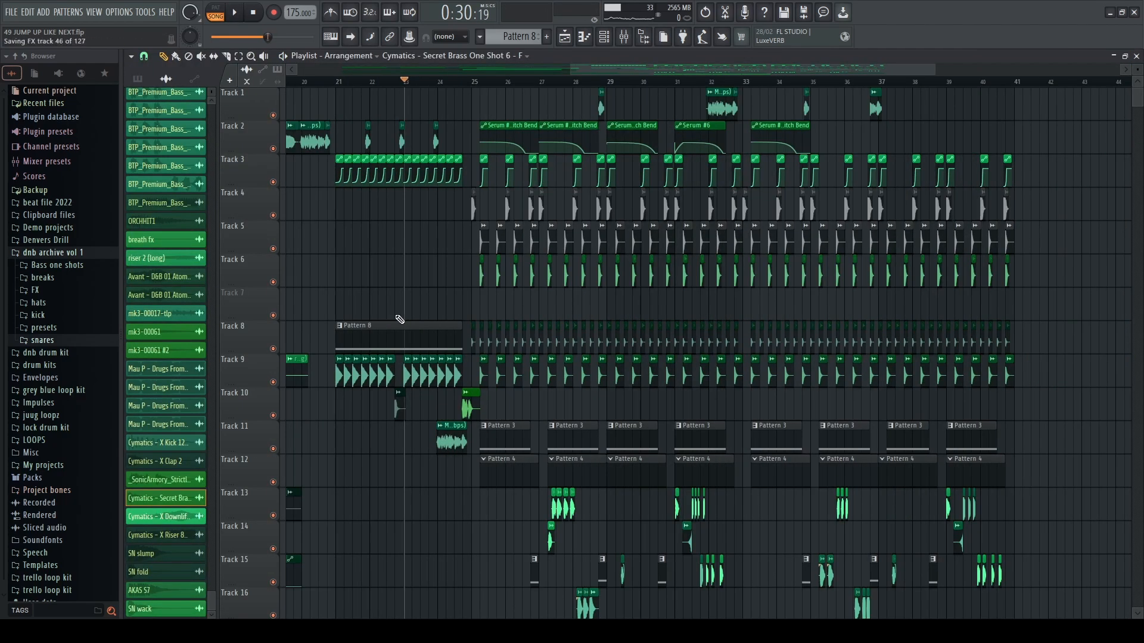
pyautogui.scroll(-5, 399, 319)
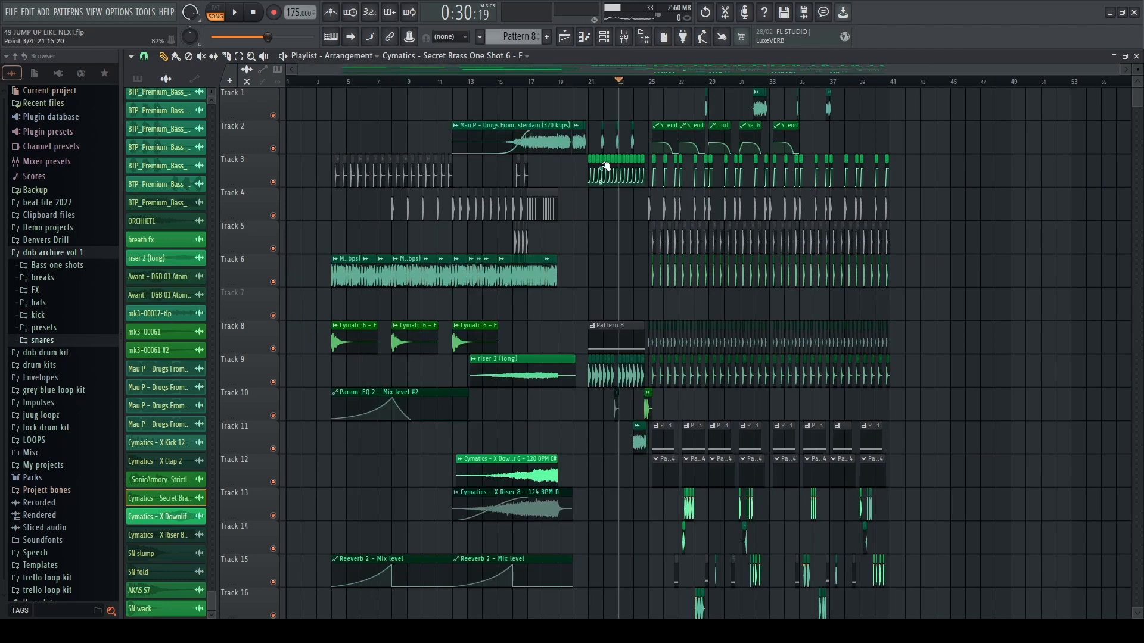
pyautogui.scroll(-5, 672, 241)
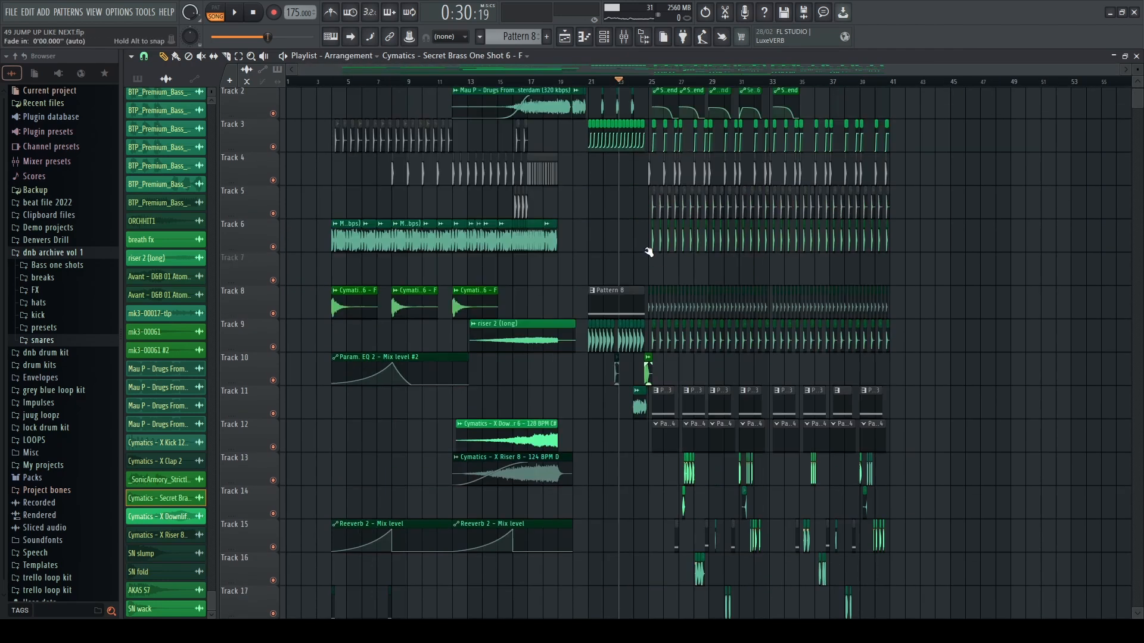
pyautogui.scroll(5, 630, 376)
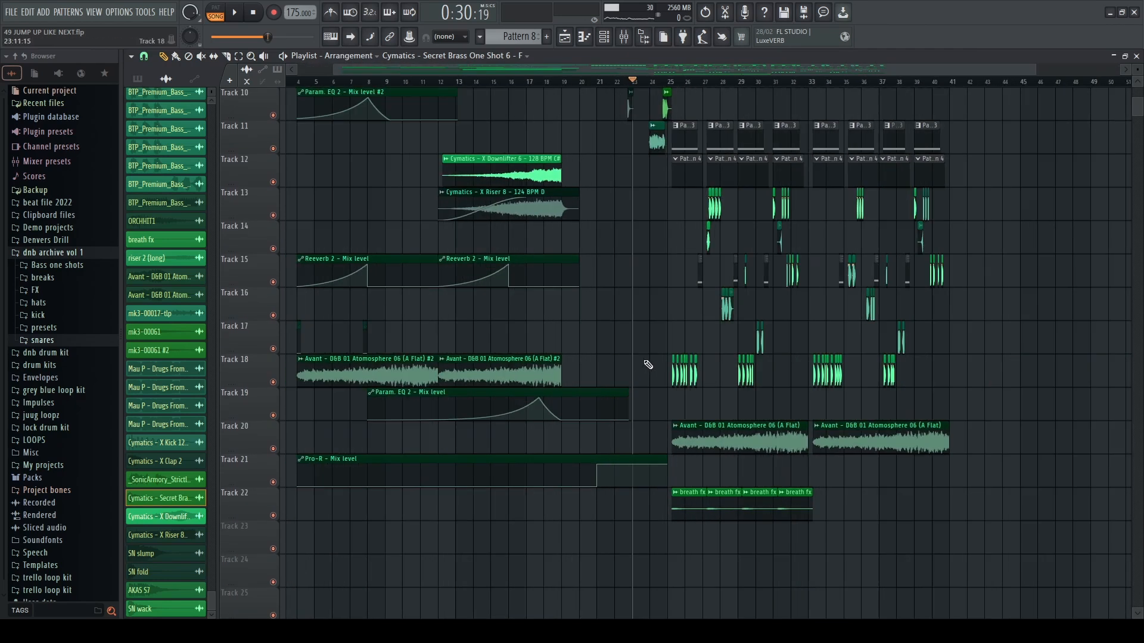
pyautogui.scroll(1, 667, 370)
pyautogui.scroll(-1, 669, 367)
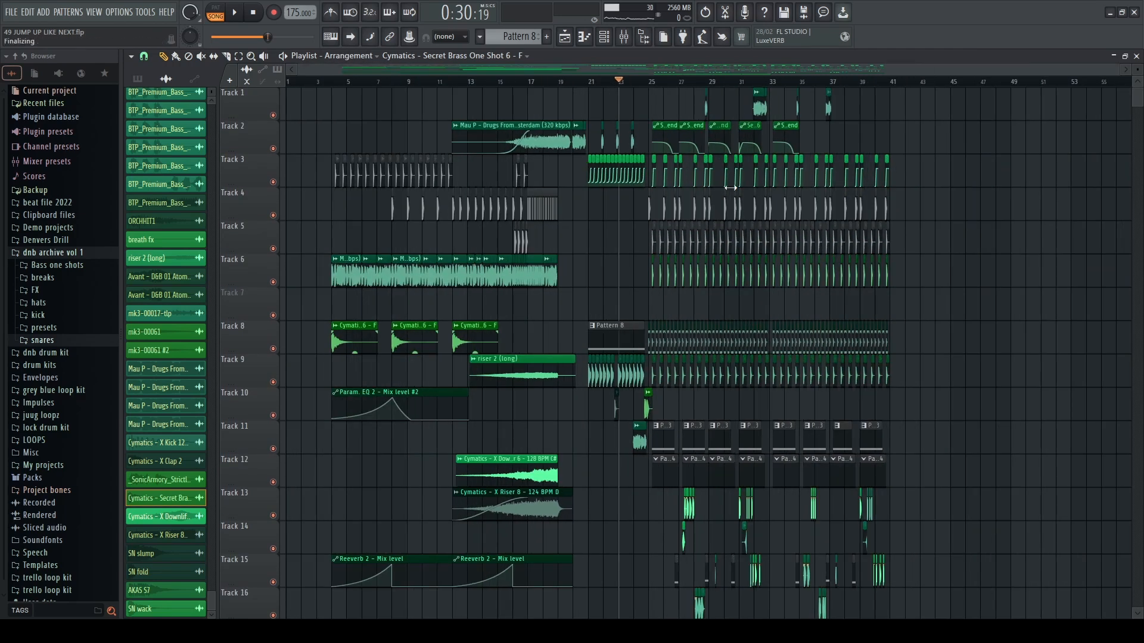
# Step: Place the playhead at the start of the intro near bar 4 and play the whole track through the drop
pyautogui.click(634, 38)
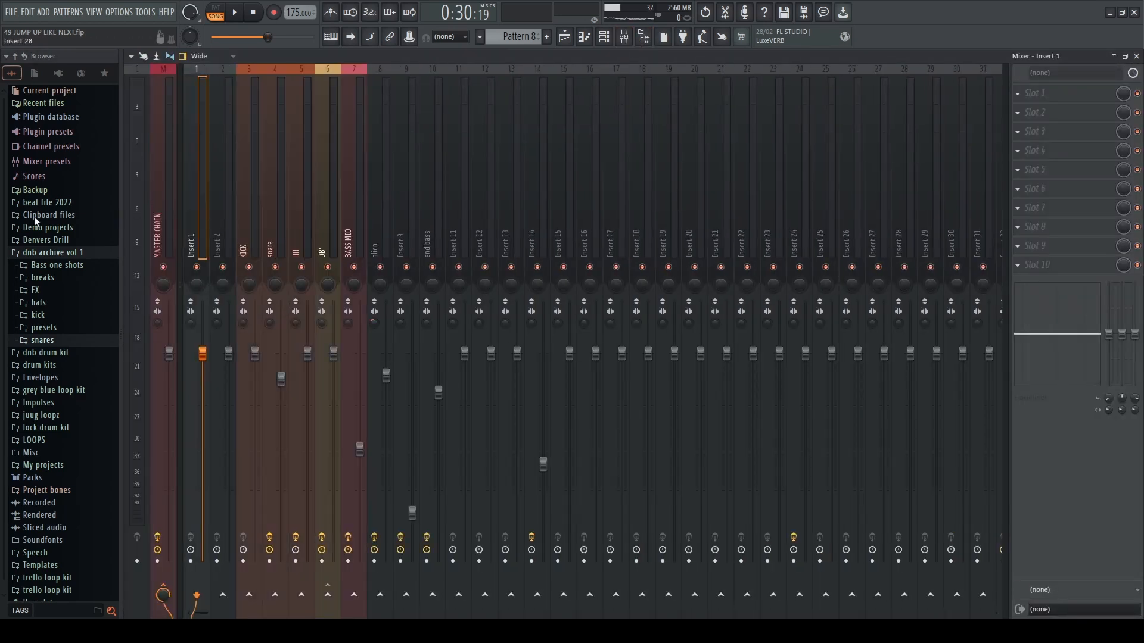
pyautogui.press('F9')
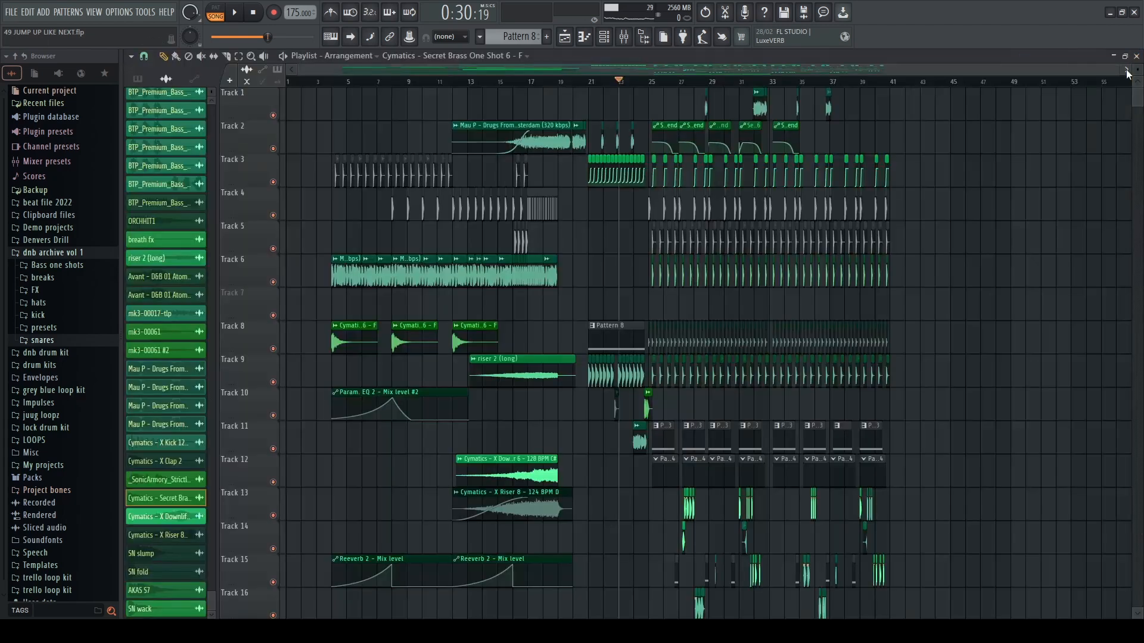
pyautogui.moveTo(617, 81); pyautogui.dragTo(332, 79)
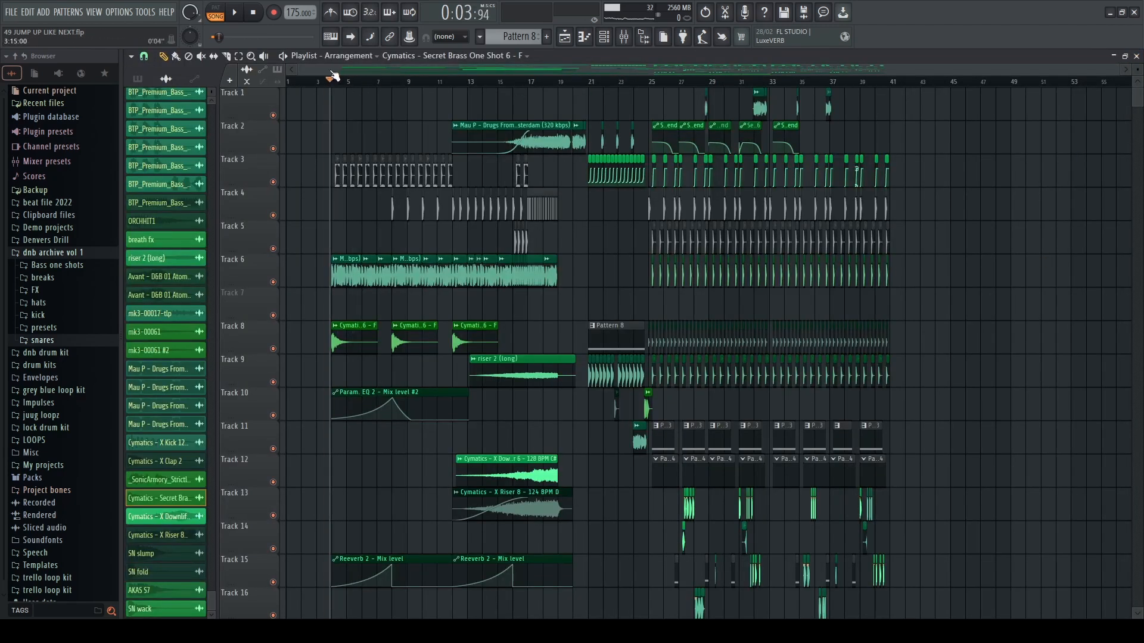
pyautogui.press('space')
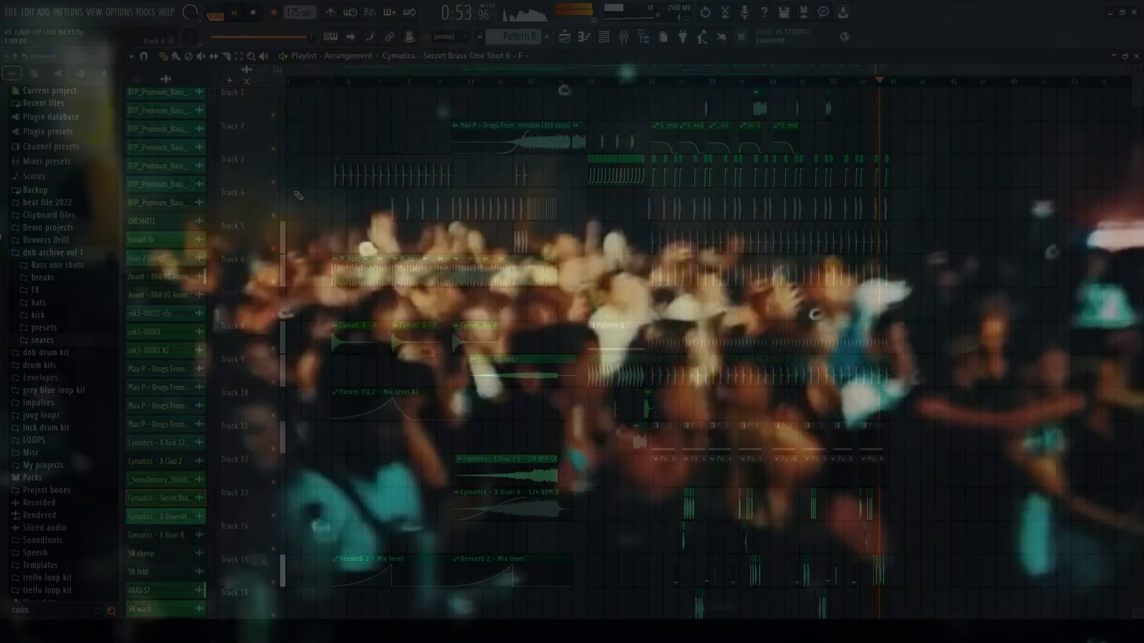
pyautogui.press('space')
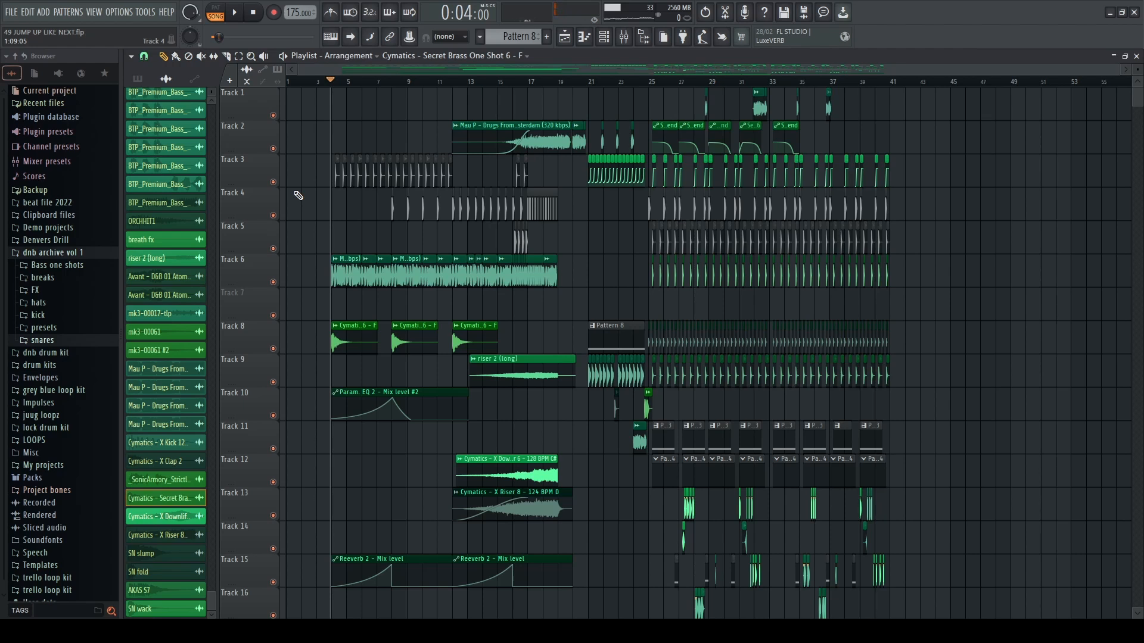
# Step: Place the playhead at the start of the drop just after bar 25, where Pattern 3 and Pattern 4 begin
pyautogui.scroll(-5, 691, 310)
pyautogui.scroll(8, 717, 324)
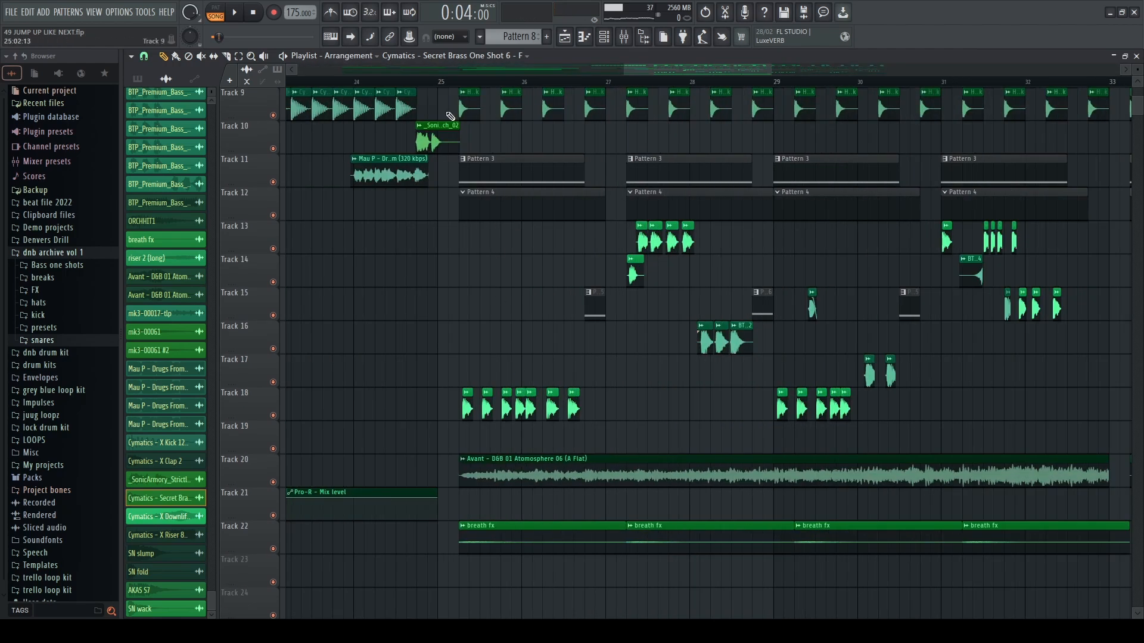
pyautogui.click(462, 83)
pyautogui.scroll(5, 458, 82)
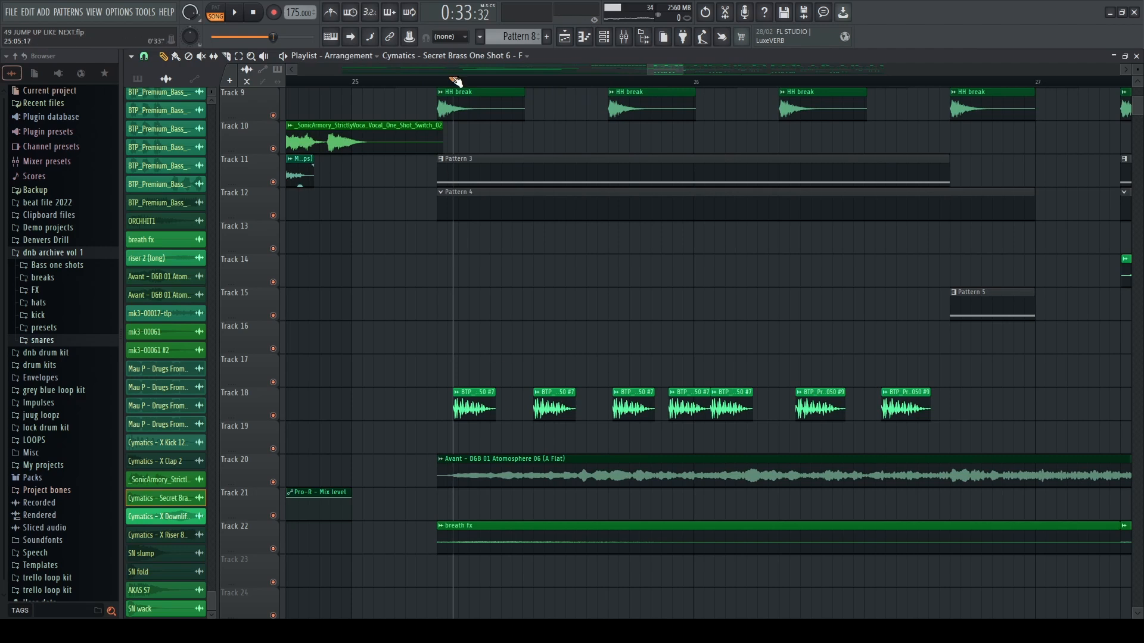
pyautogui.click(437, 82)
# Step: Select the alien mixer track, examine its effect chain, and return to the playlist
pyautogui.scroll(-5, 421, 357)
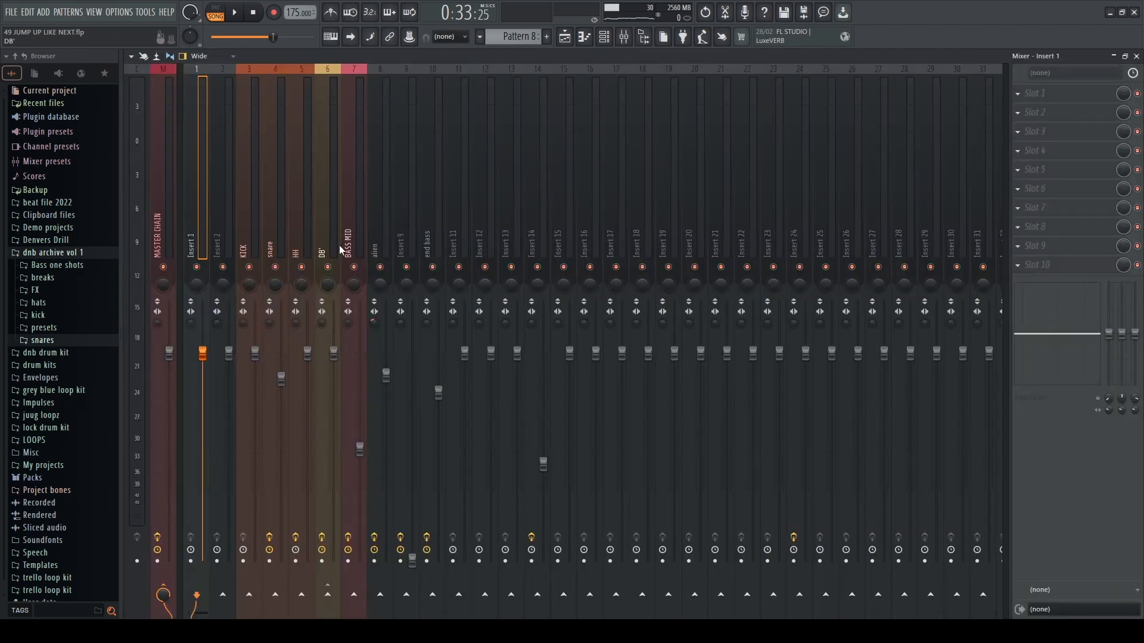
pyautogui.moveTo(412, 243); pyautogui.dragTo(379, 251)
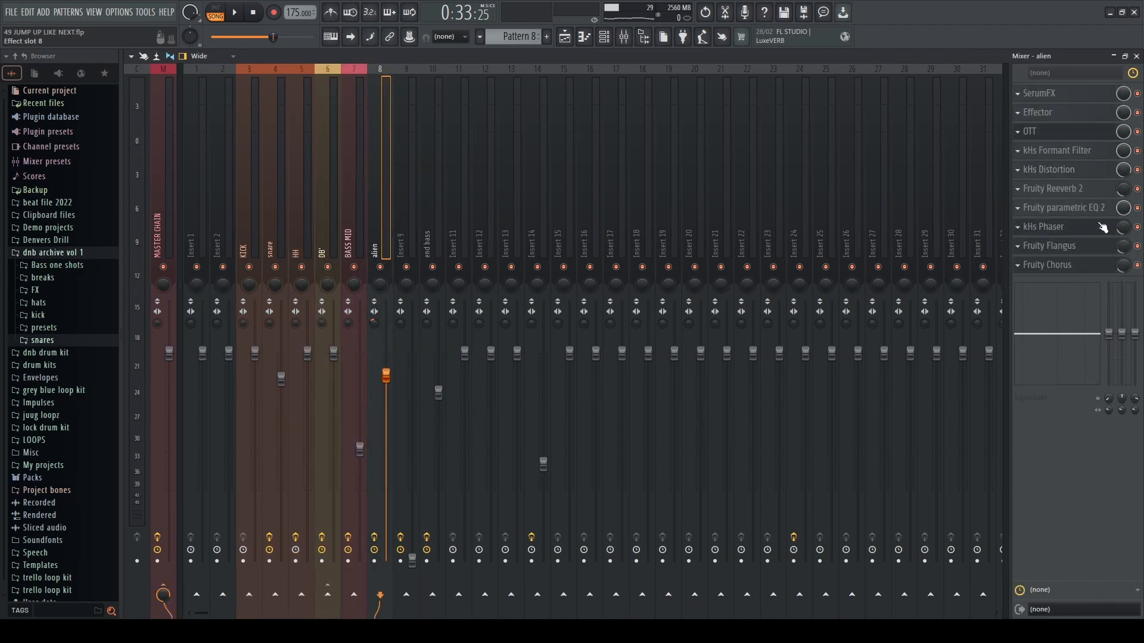
pyautogui.click(1136, 55)
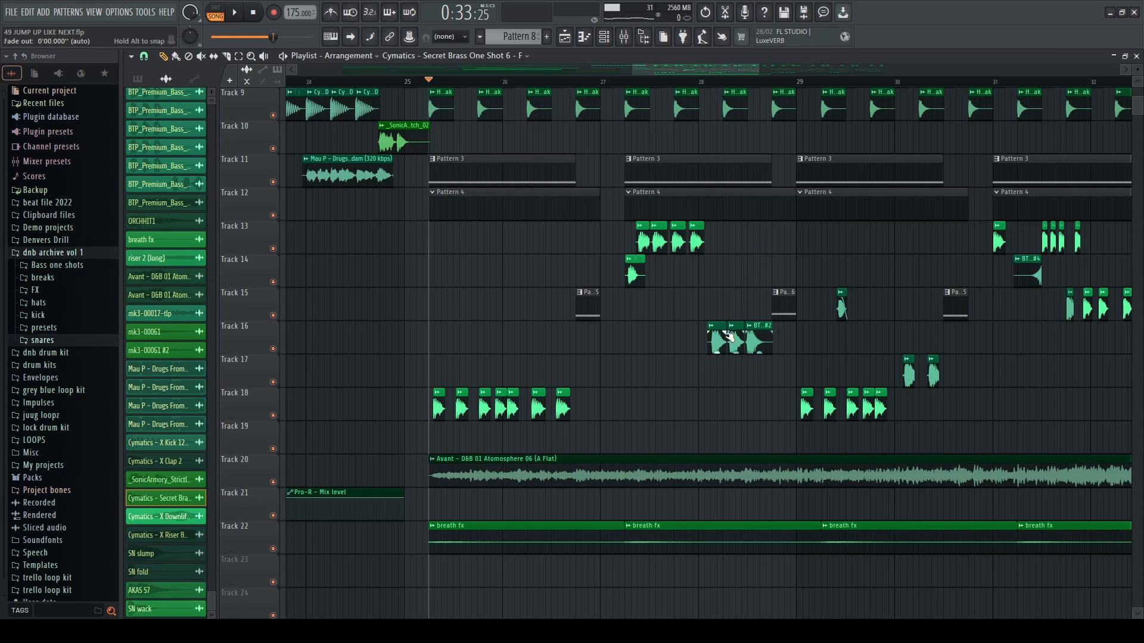
# Step: Look over the drop's bass, atmosphere and breath fx clips on Tracks 9 to 22
pyautogui.scroll(-3, 710, 377)
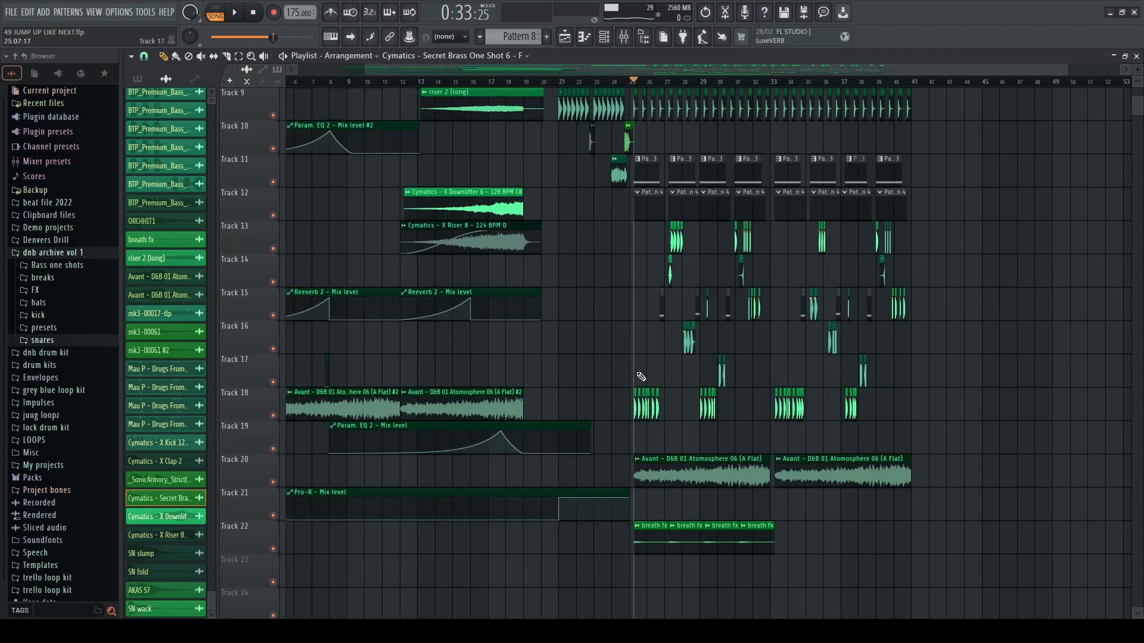
pyautogui.scroll(3, 631, 416)
pyautogui.scroll(-3, 624, 411)
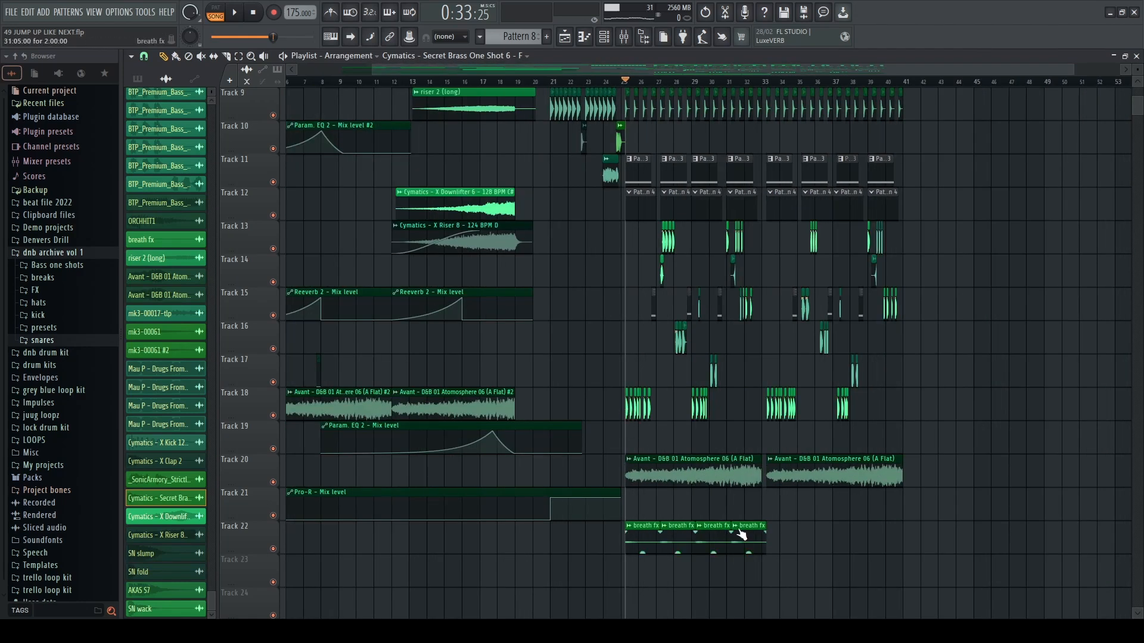